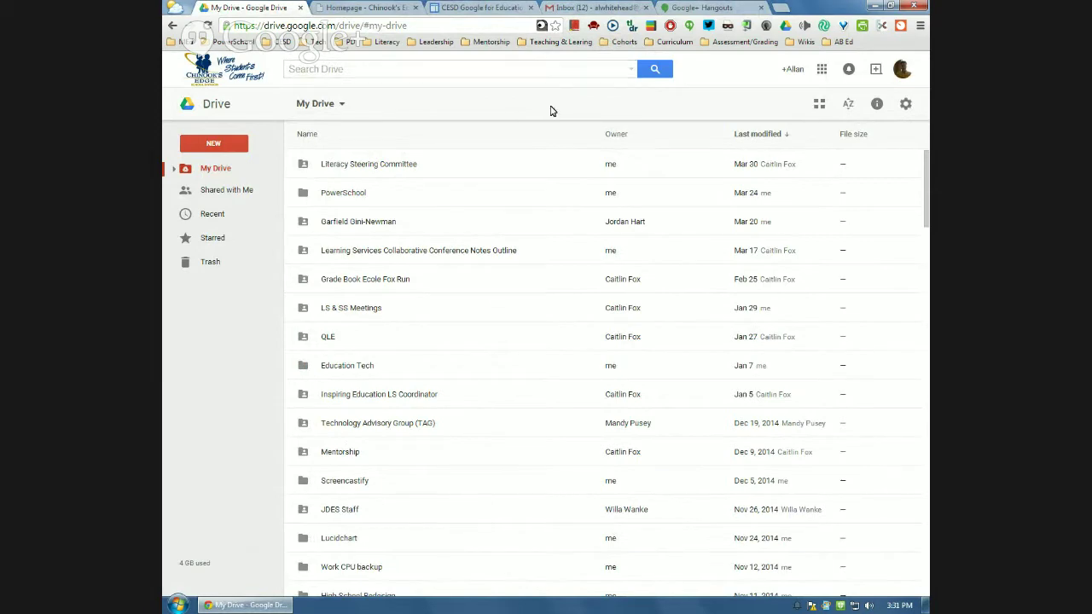
- Look over the Staff links on the Chinook's Edge School Division homepage, including the staff Gmail link
click(375, 10)
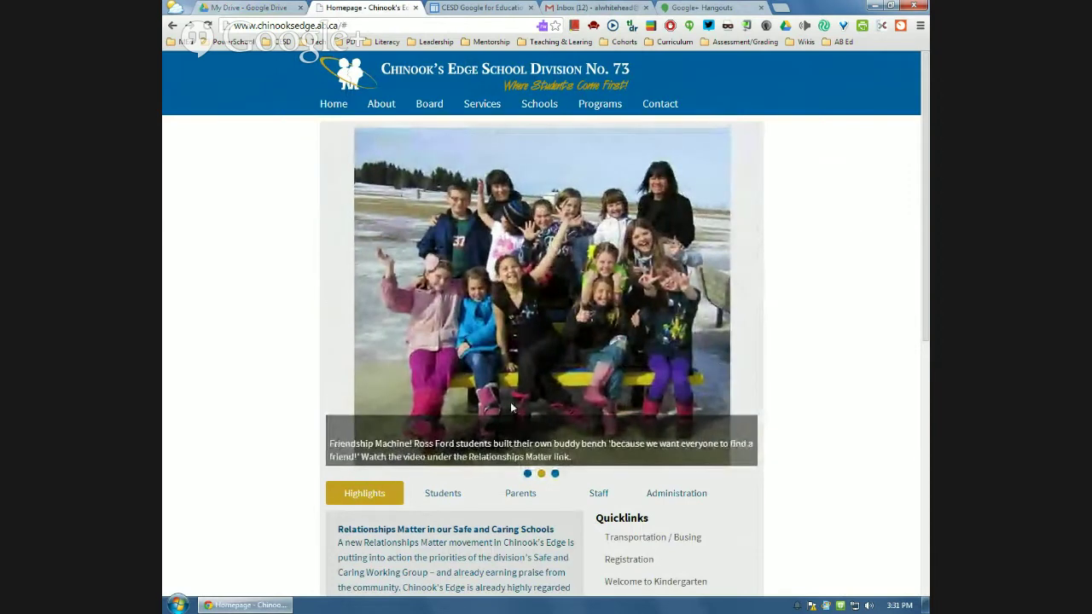
scroll(627, 382, down, 2)
click(599, 376)
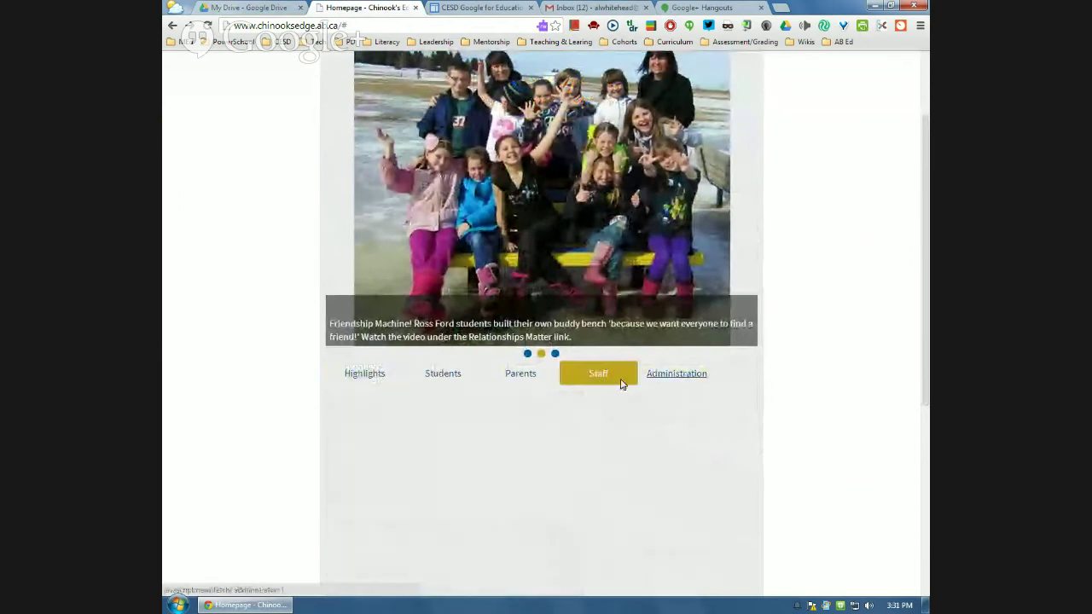
scroll(608, 382, down, 4)
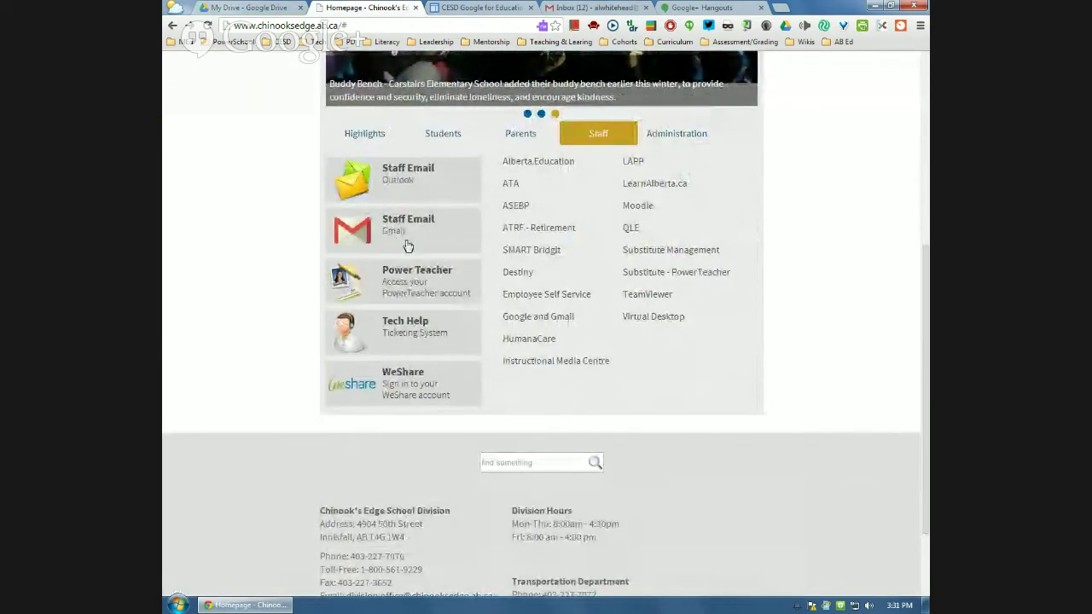
scroll(733, 205, up, 2)
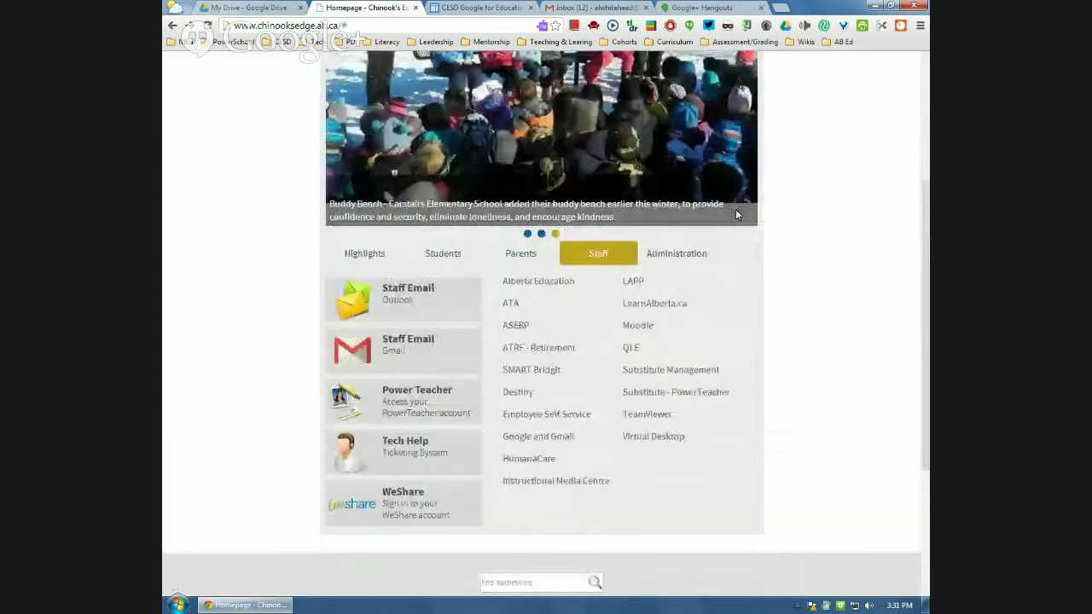
- Open Google Drive from the Gmail inbox's Google apps list, and look over the same apps list within Drive
click(585, 8)
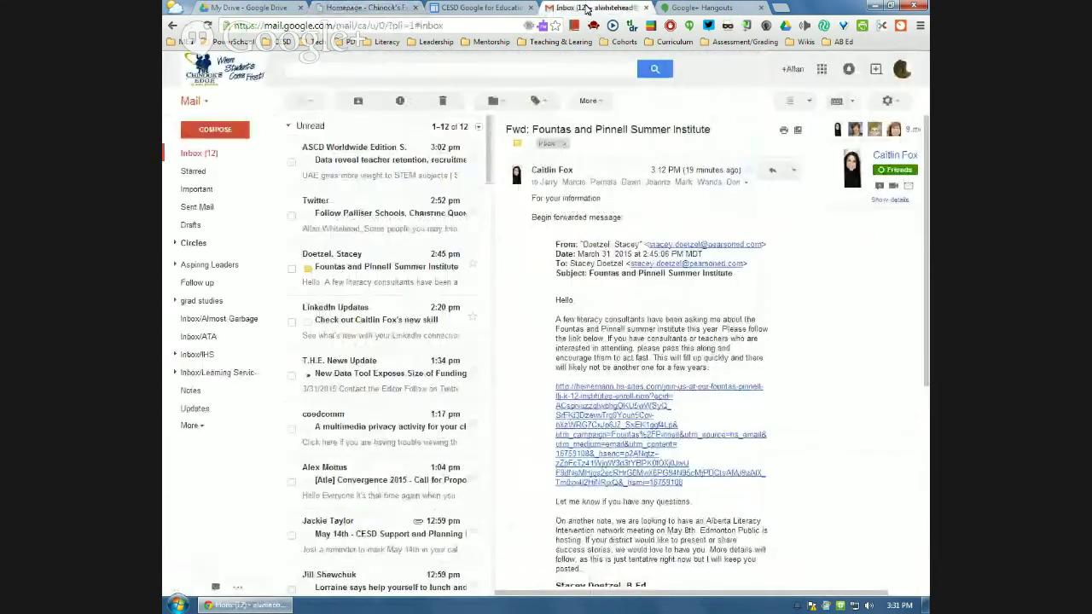
click(822, 70)
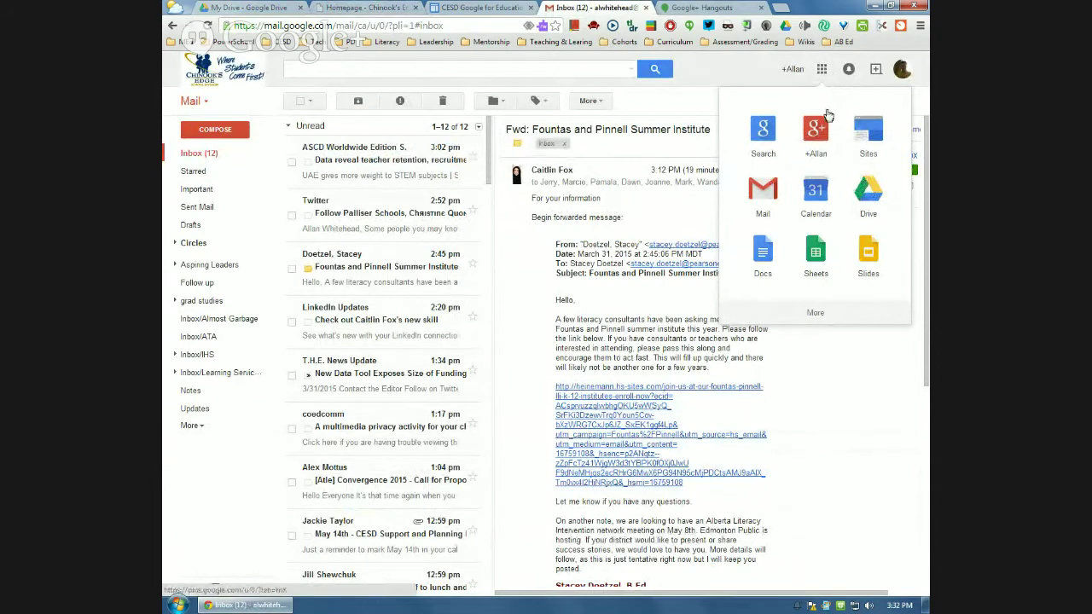
click(870, 199)
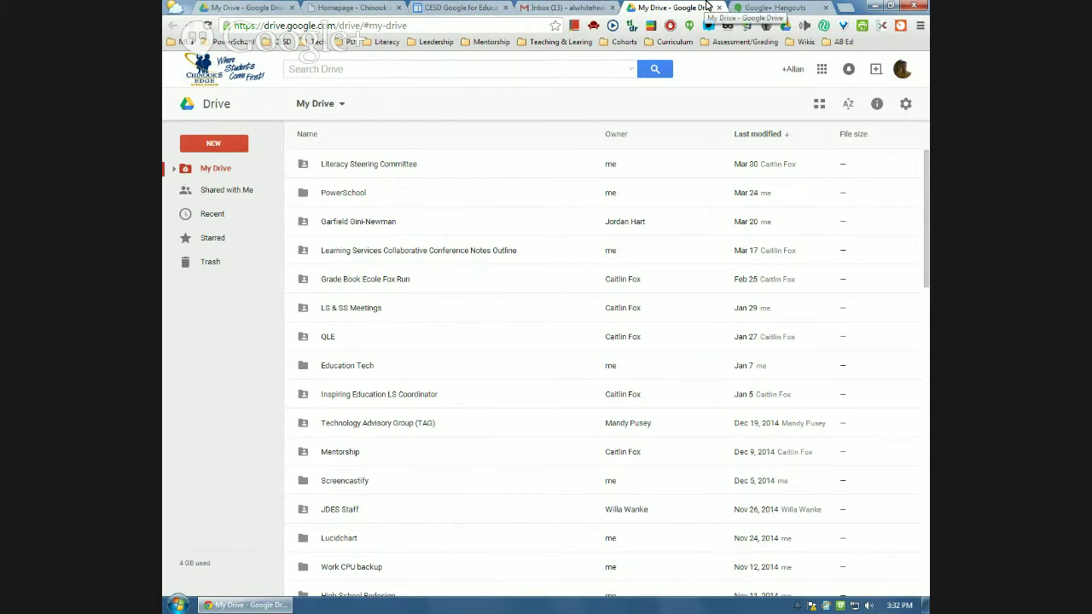
click(822, 70)
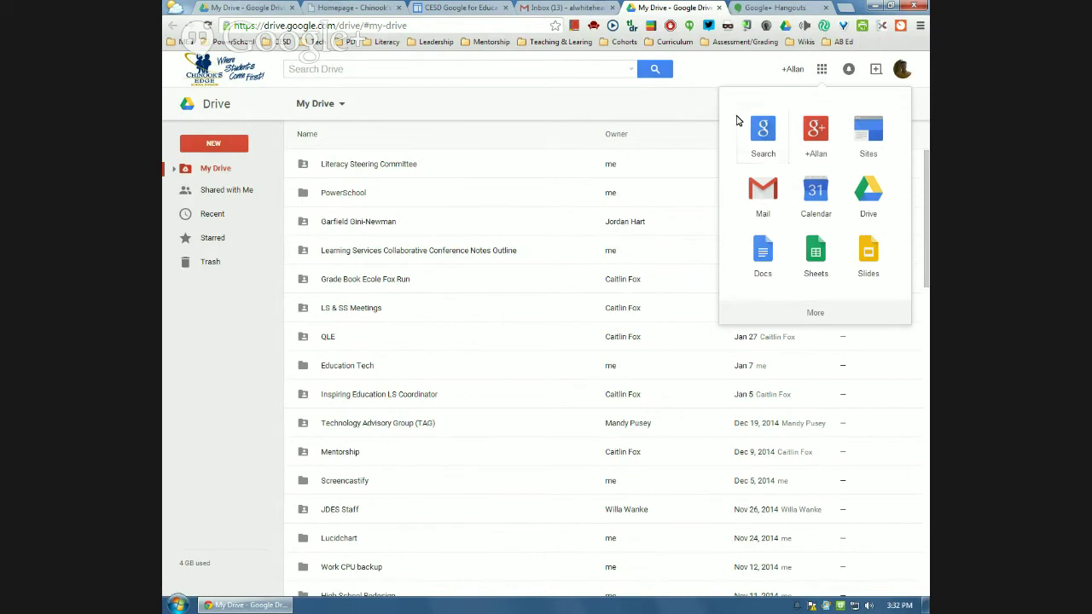
click(575, 113)
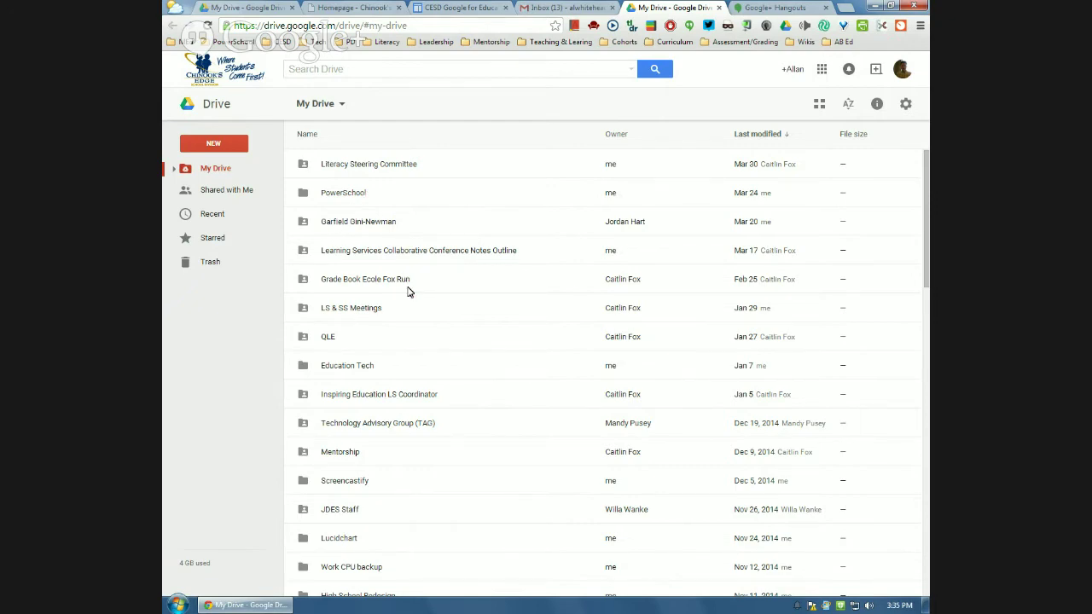
- Look through the folders and files in My Drive, and expand and collapse its folder tree
scroll(409, 290, down, 8)
scroll(412, 289, down, 7)
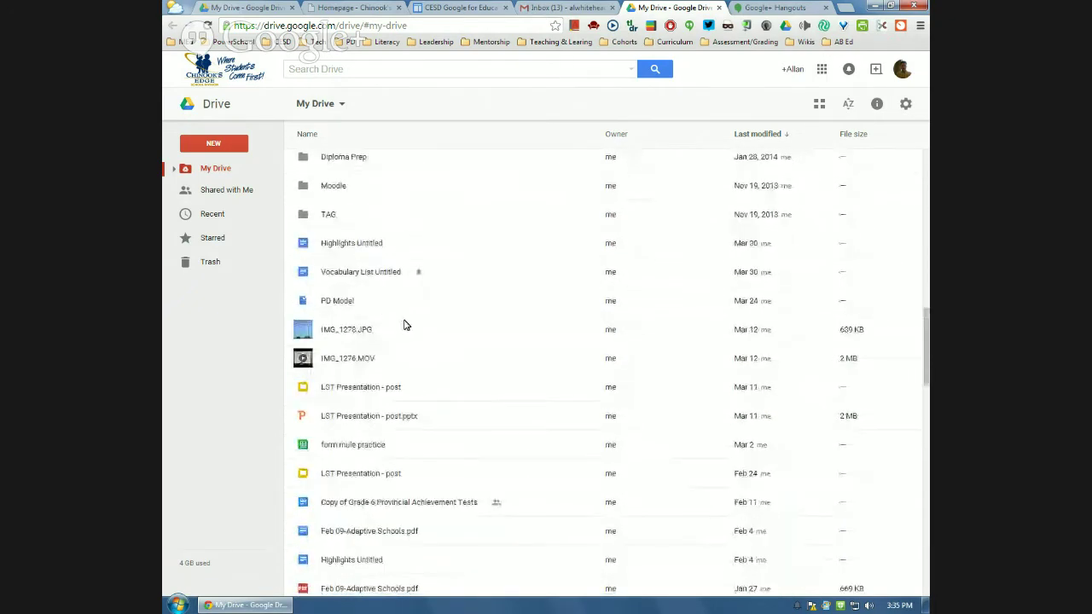
scroll(408, 302, up, 2)
scroll(401, 231, up, 1)
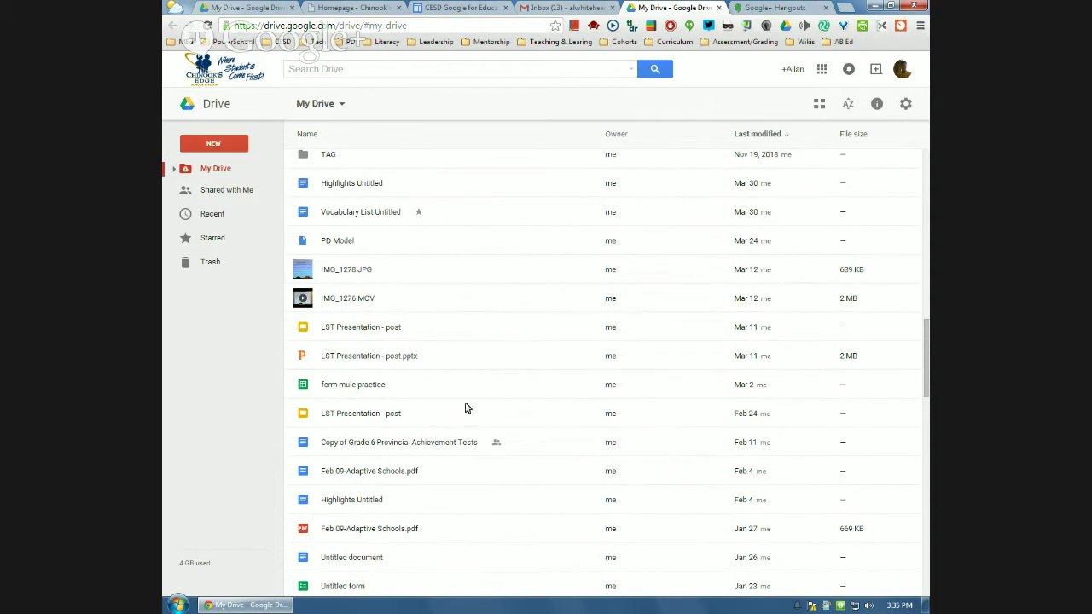
scroll(405, 409, up, 4)
scroll(405, 409, up, 5)
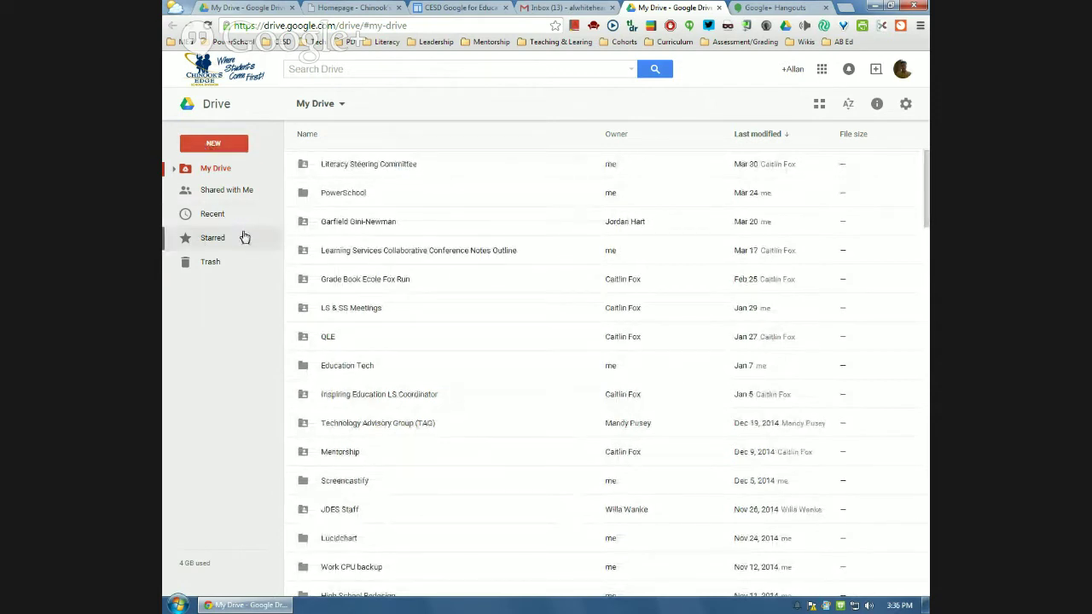
click(174, 169)
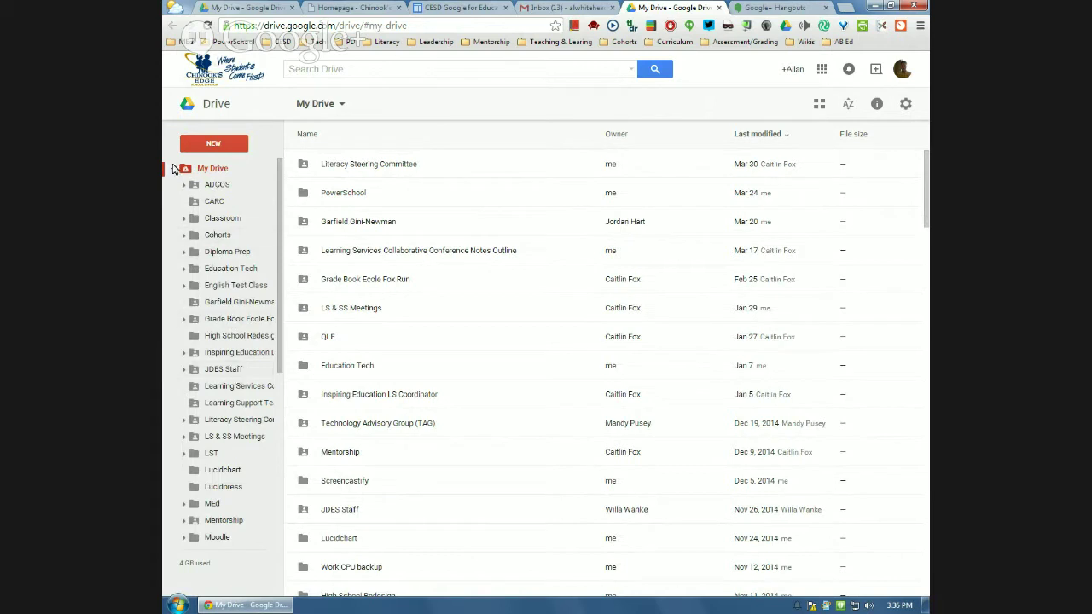
click(174, 170)
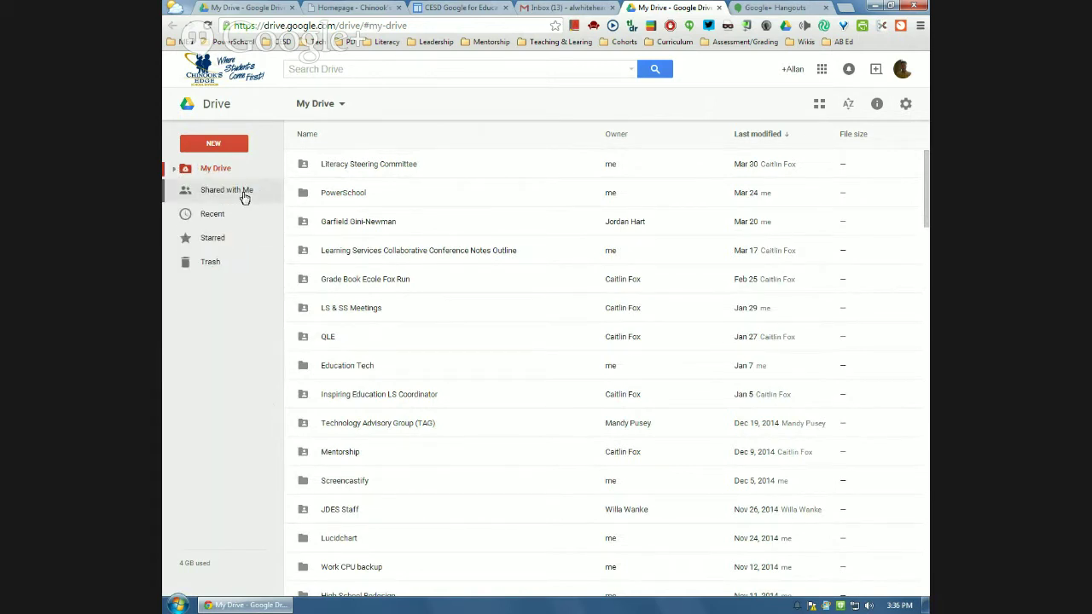
- Show the files under Shared with Me and check the actions available for the document "Students matter - Version 2 (March 31, 2015)"
click(199, 196)
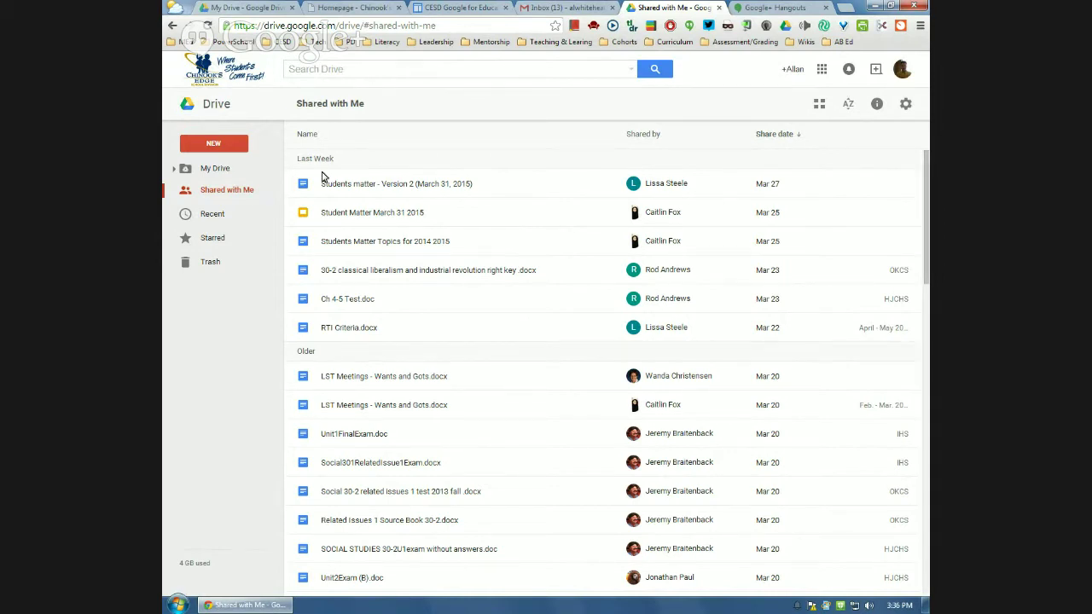
click(406, 187)
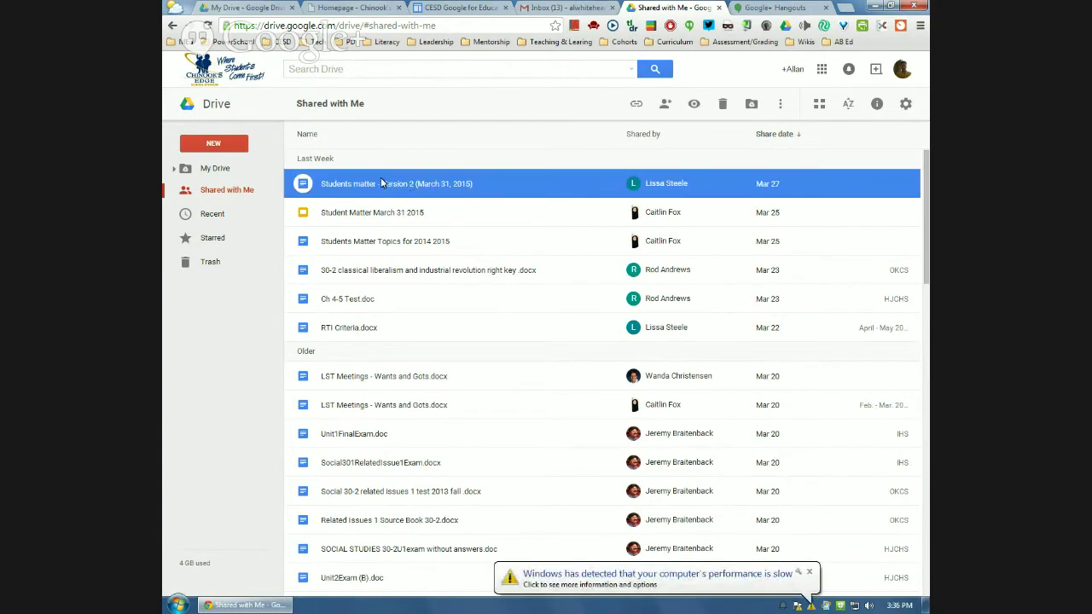
right_click(357, 186)
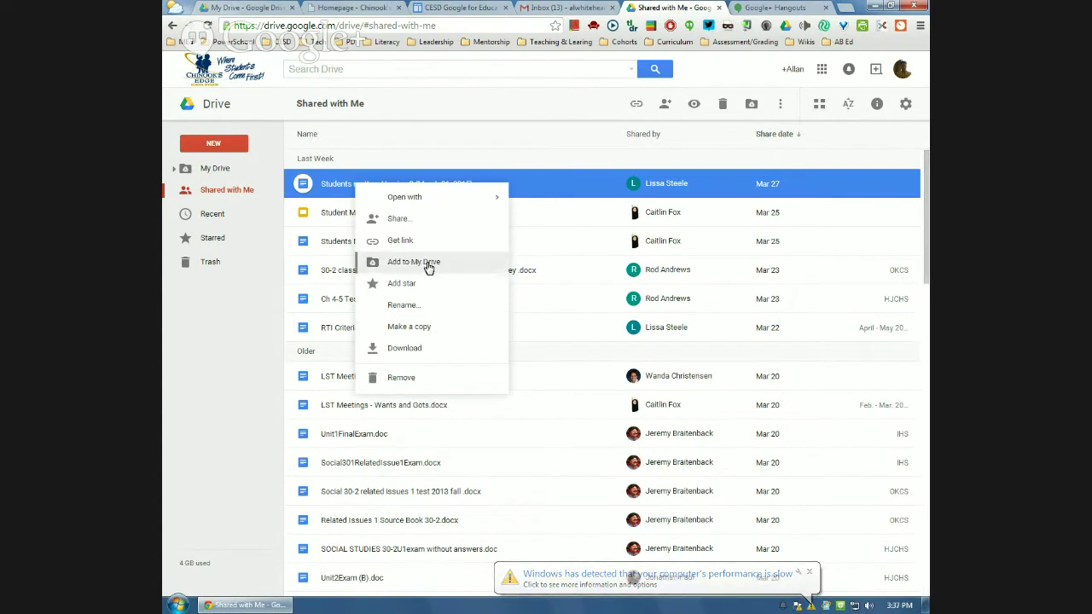
click(540, 181)
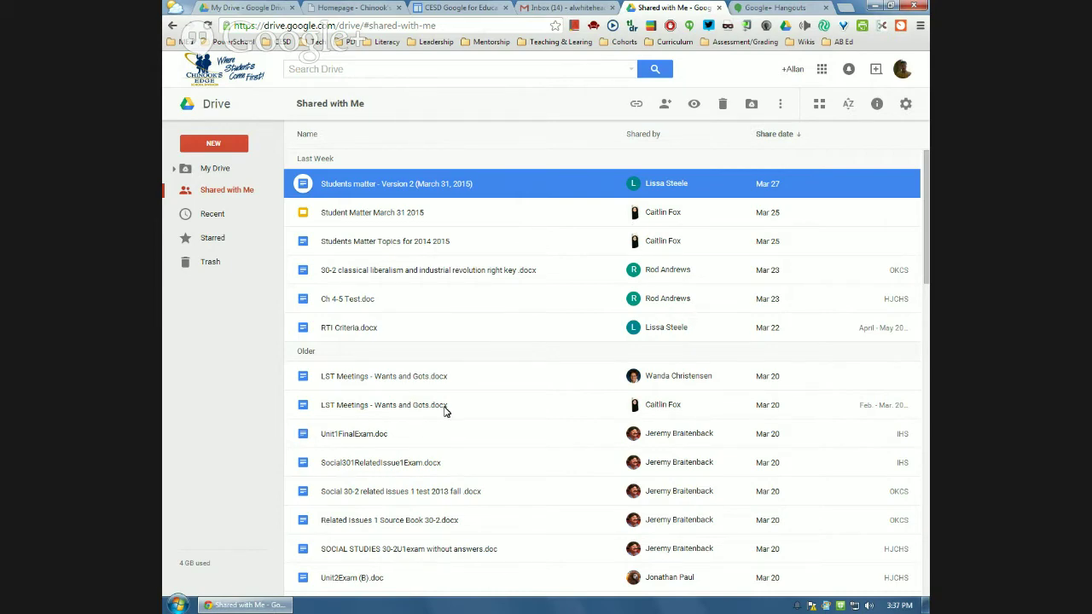
- Look through the rest of the shared files and select RTI Criteria.docx
scroll(447, 406, down, 3)
scroll(463, 417, up, 3)
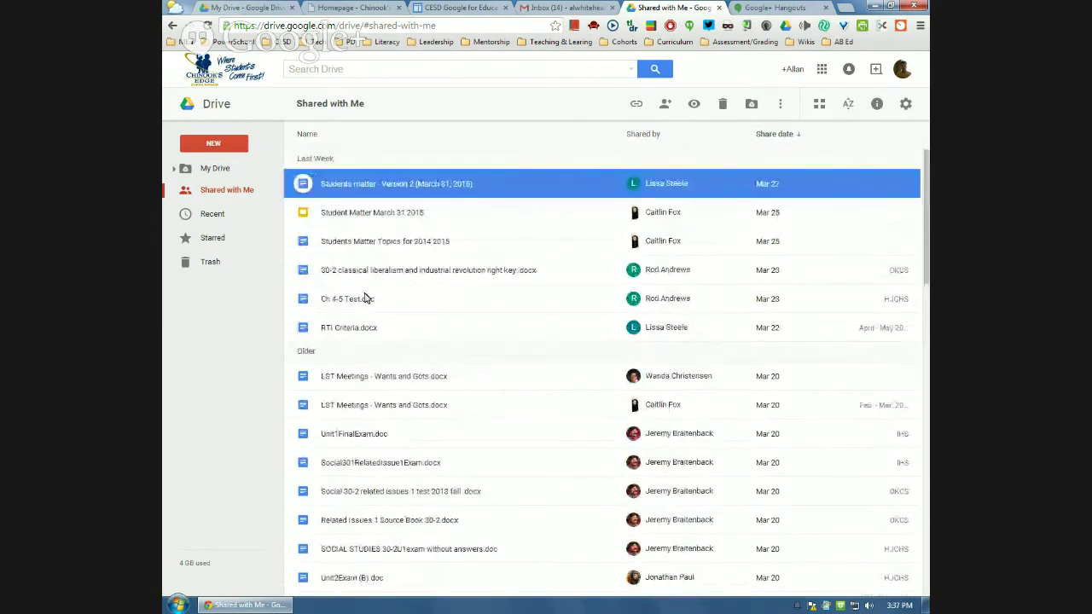
click(348, 333)
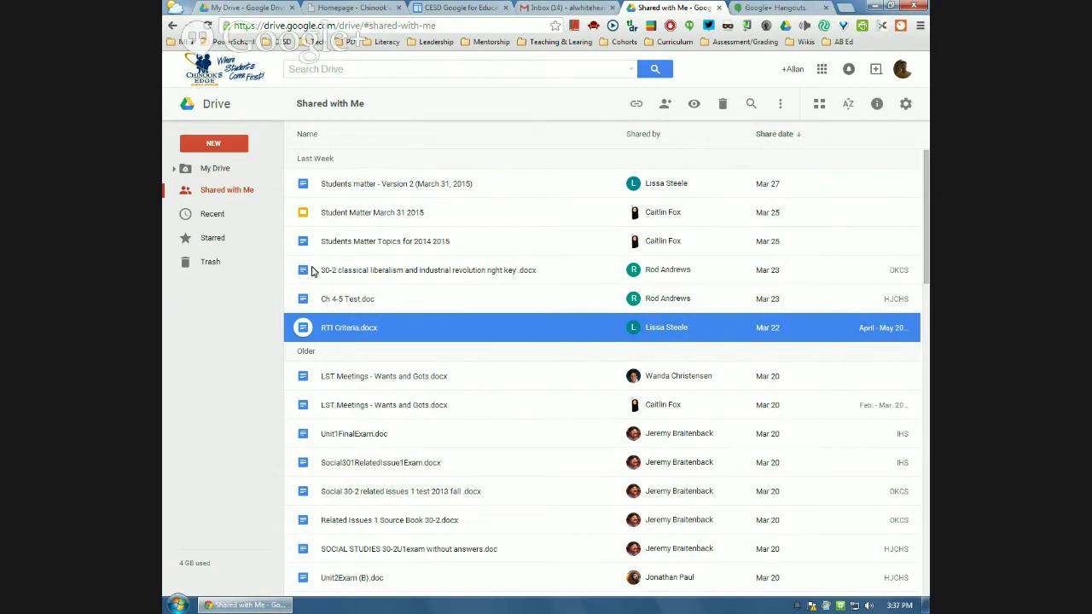
- View the Recent, Starred and Trash lists in turn, and check the storage usage breakdown
click(201, 218)
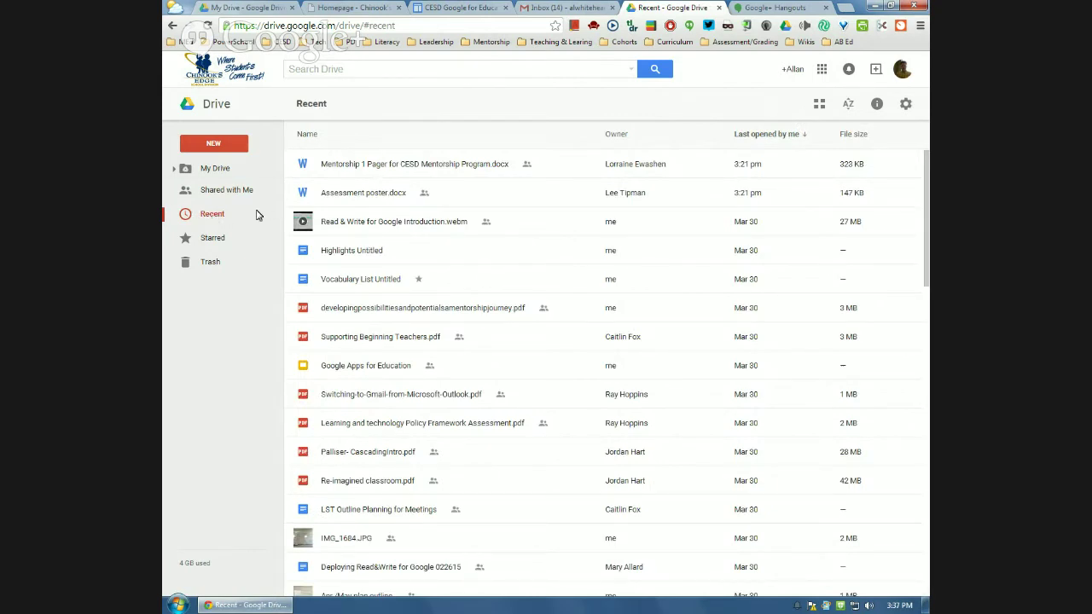
click(215, 242)
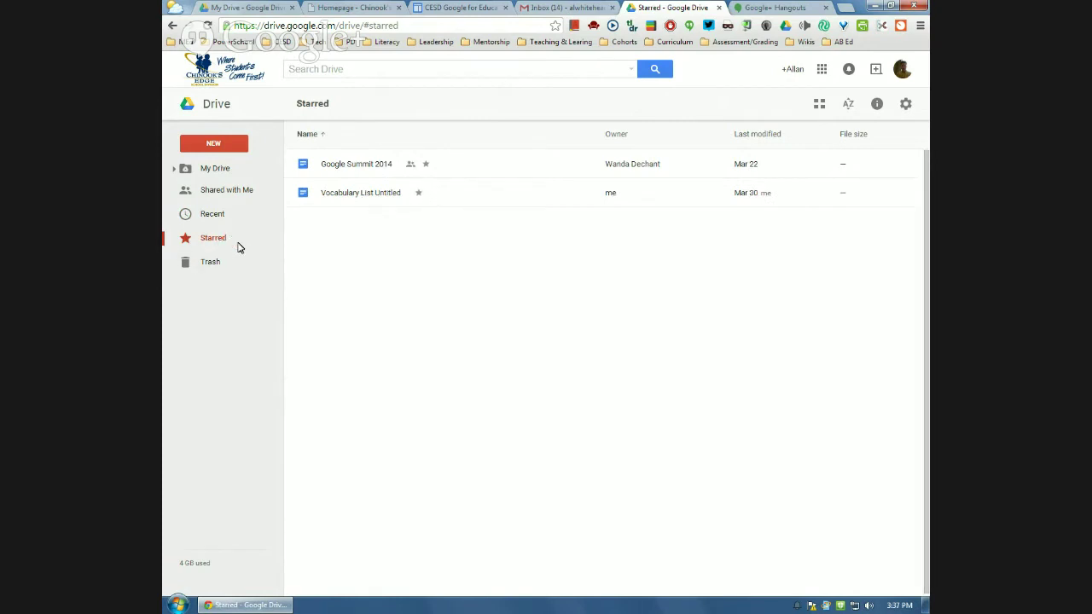
click(212, 266)
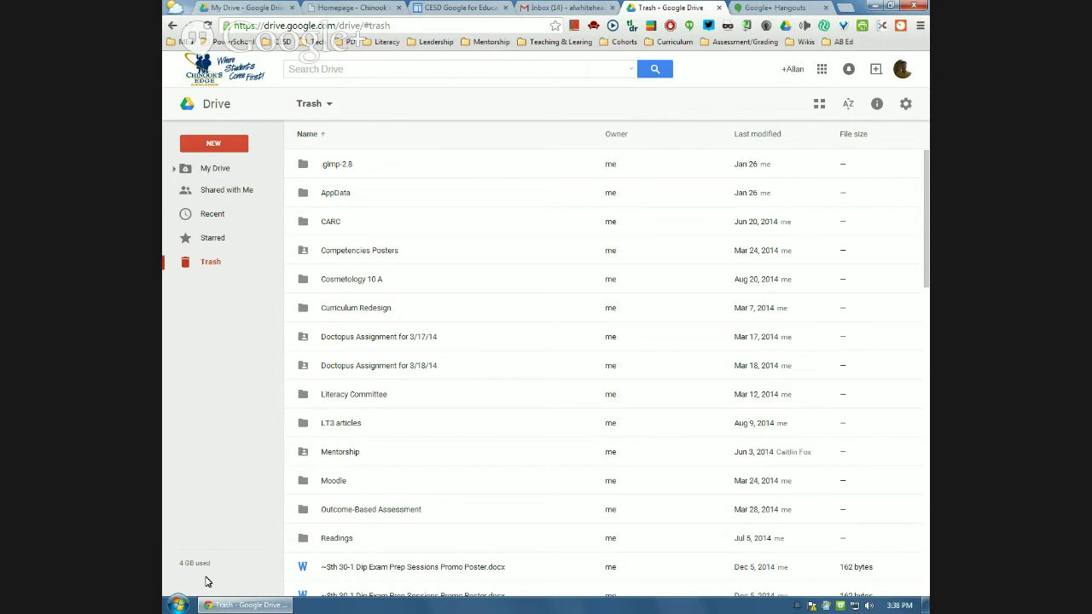
mouse_move(204, 566)
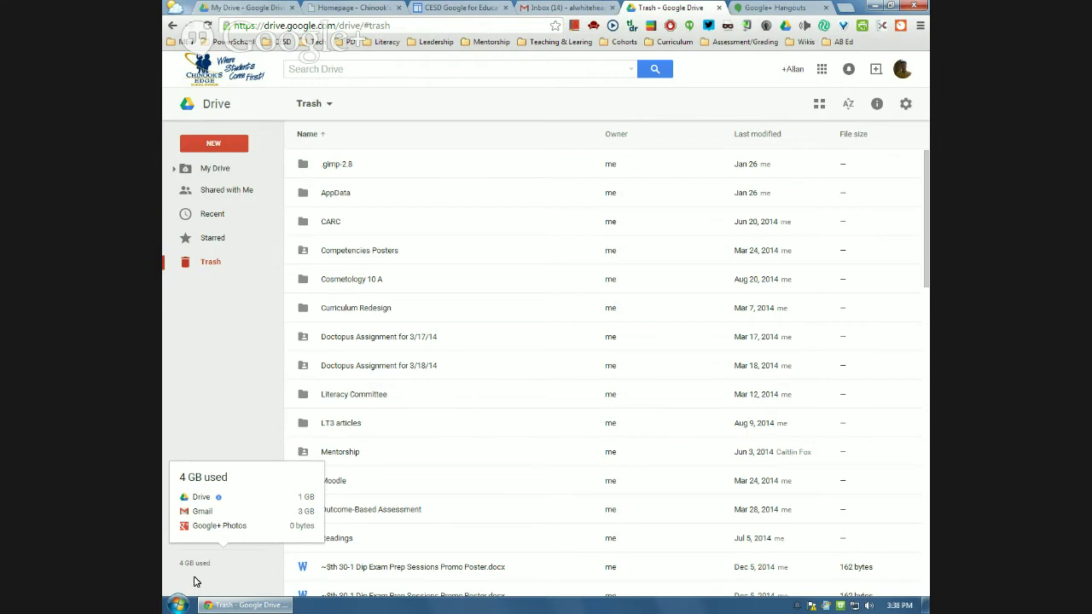
- Create a new folder named "Google drive test" in My Drive
click(220, 169)
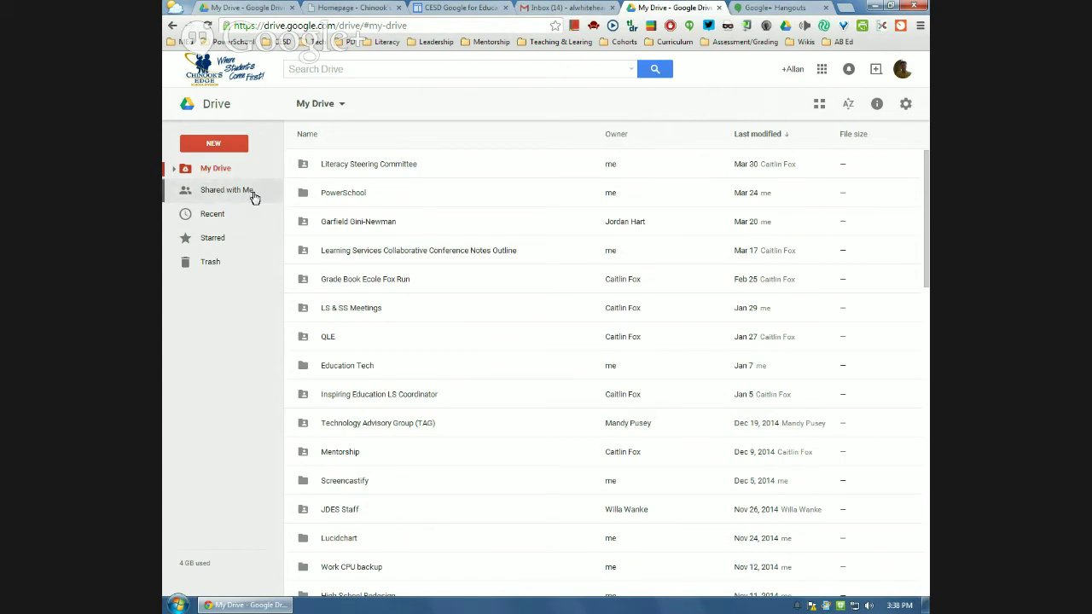
click(214, 149)
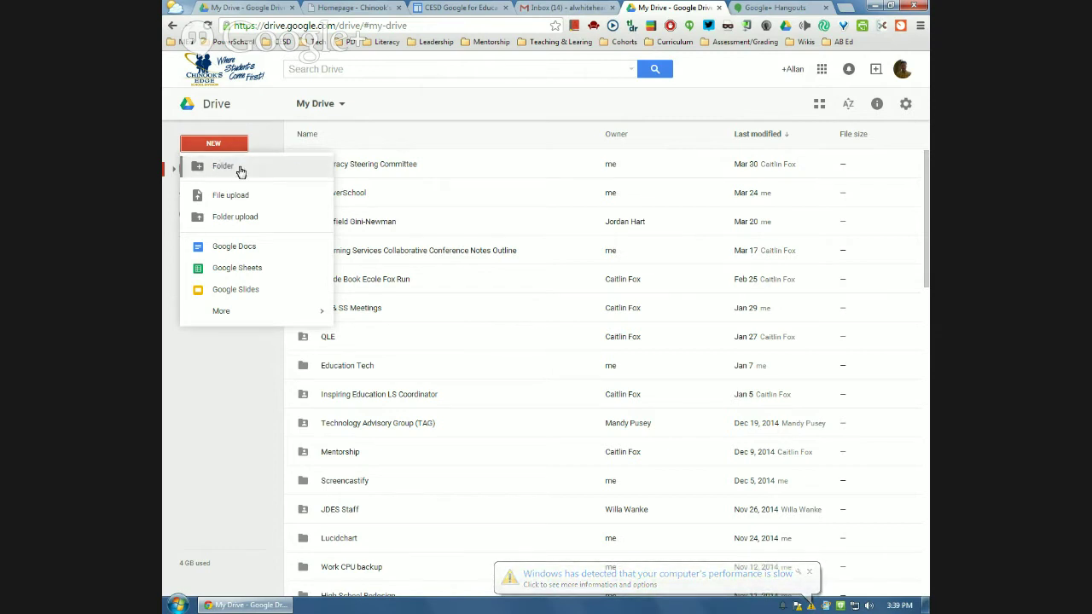
click(225, 170)
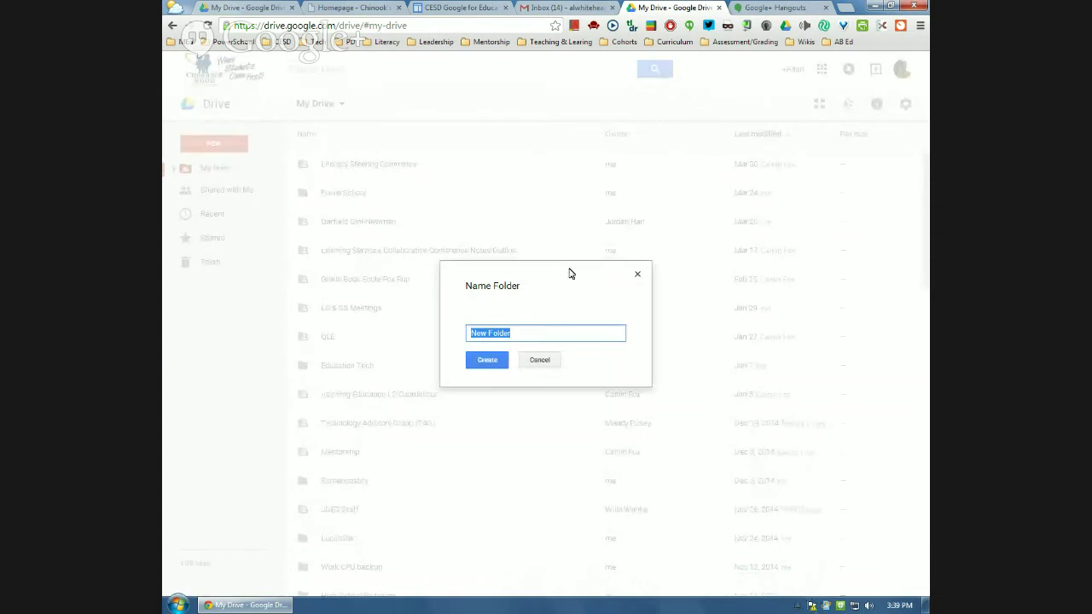
text(Google drive test)
click(484, 362)
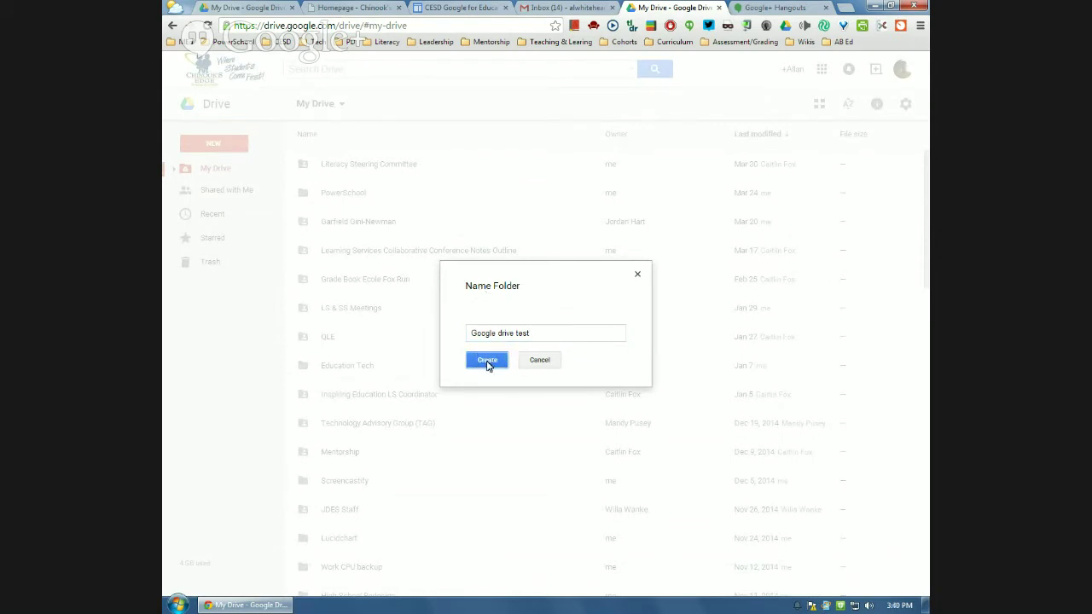
click(487, 361)
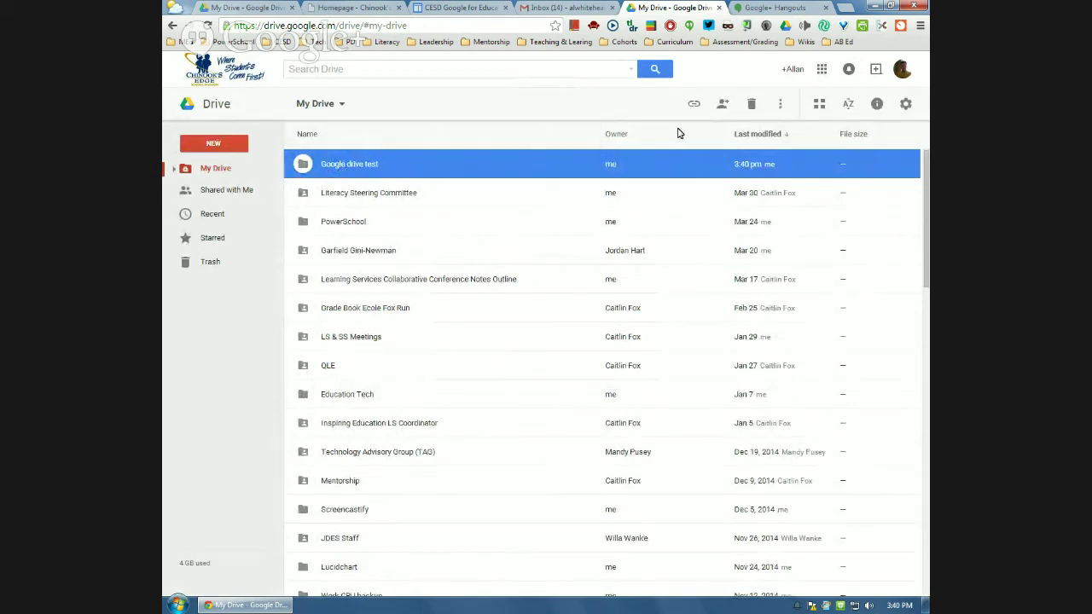
- Deselect the new folder and check the sort options available for the My Drive list
click(787, 139)
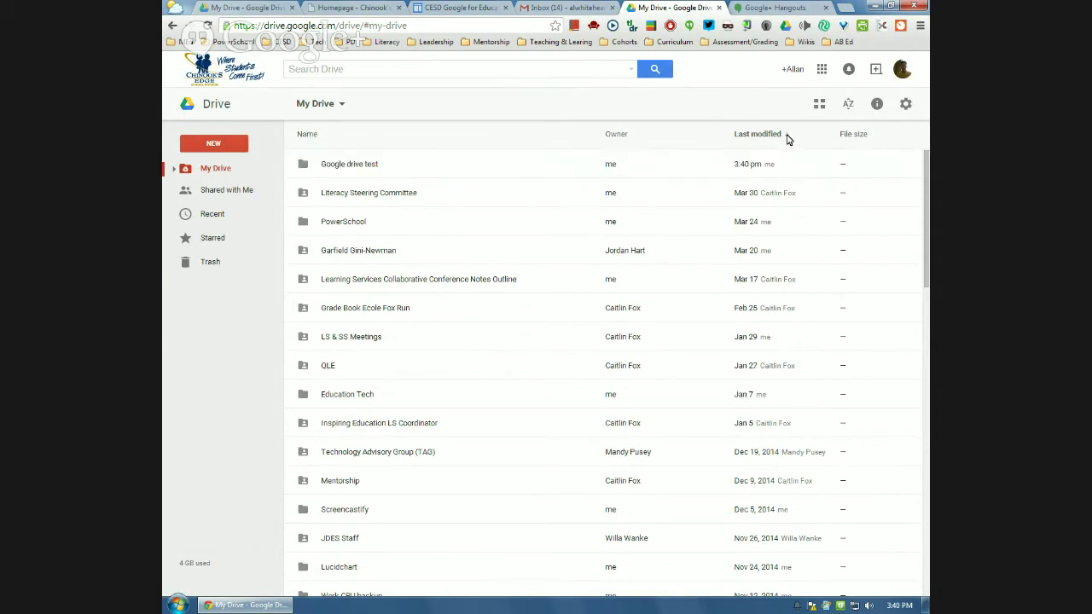
right_click(787, 139)
click(786, 139)
click(847, 103)
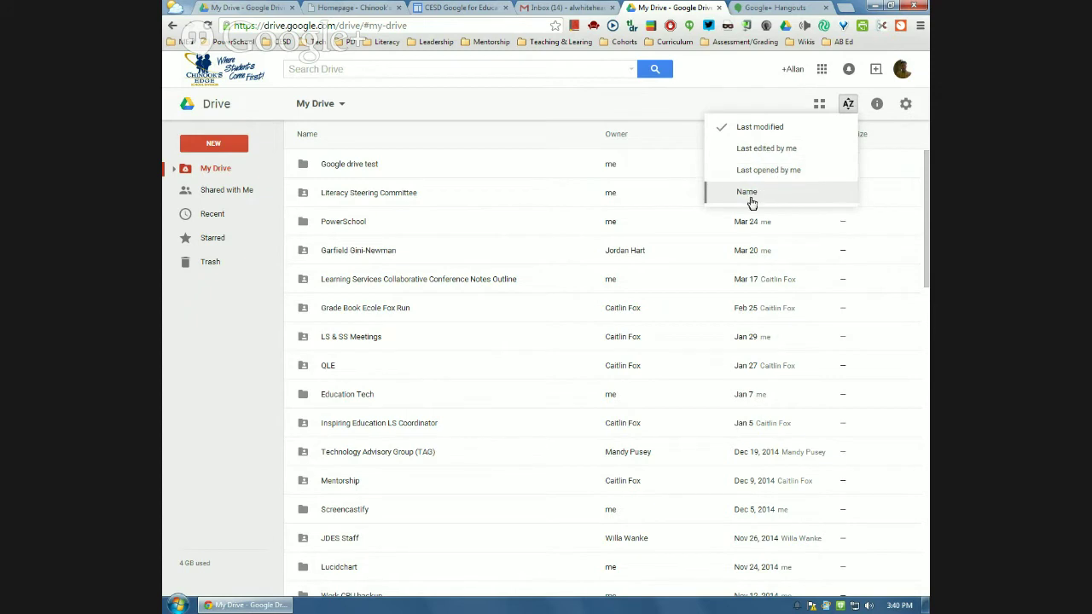
click(849, 105)
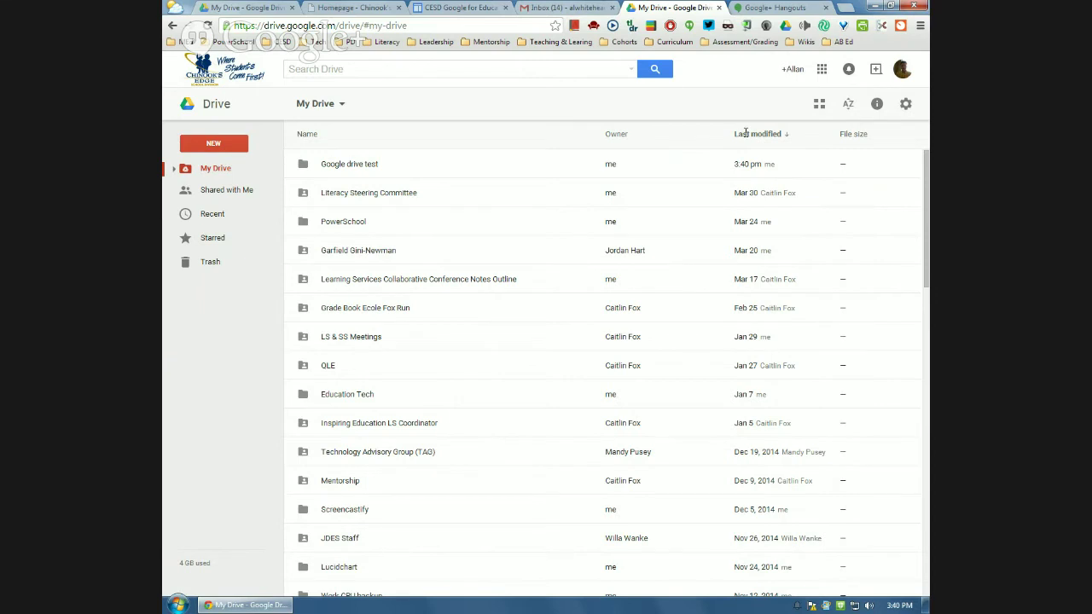
- Open the "Google drive test" folder to view its contents, and return to My Drive
click(354, 171)
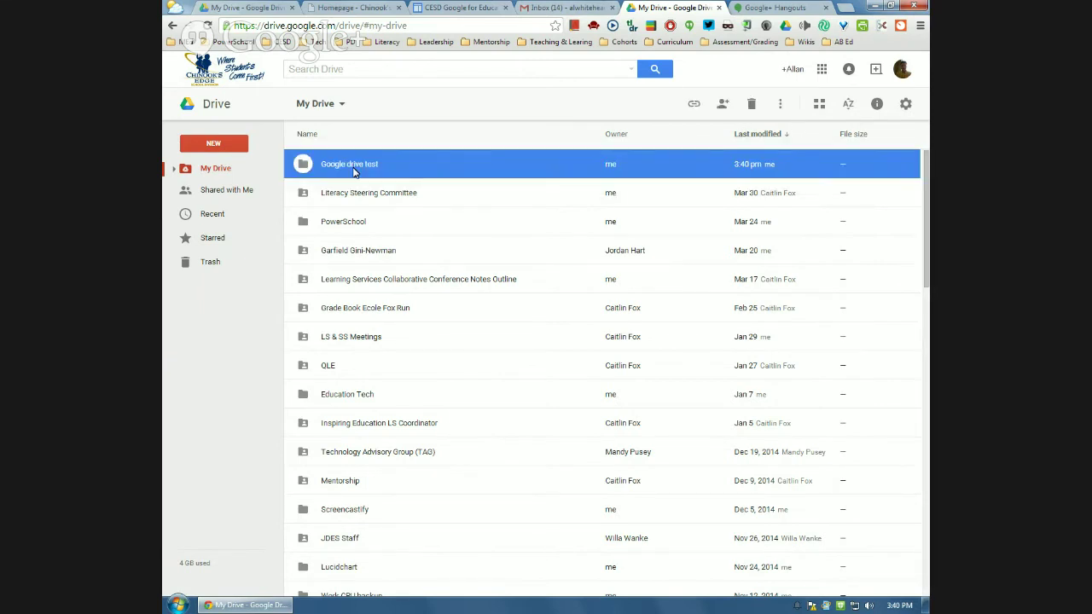
double_click(345, 171)
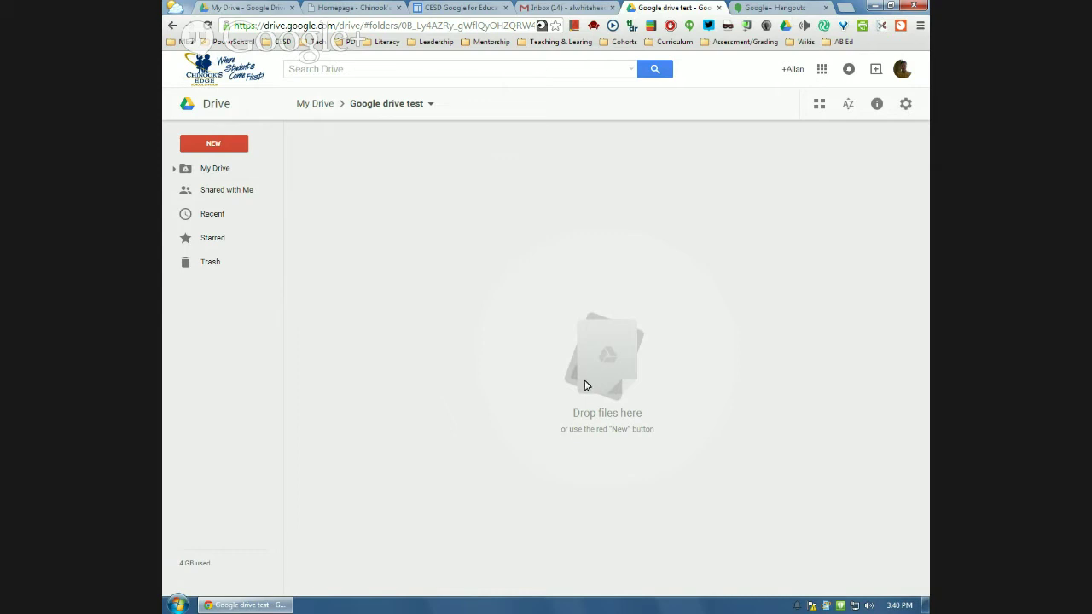
click(215, 170)
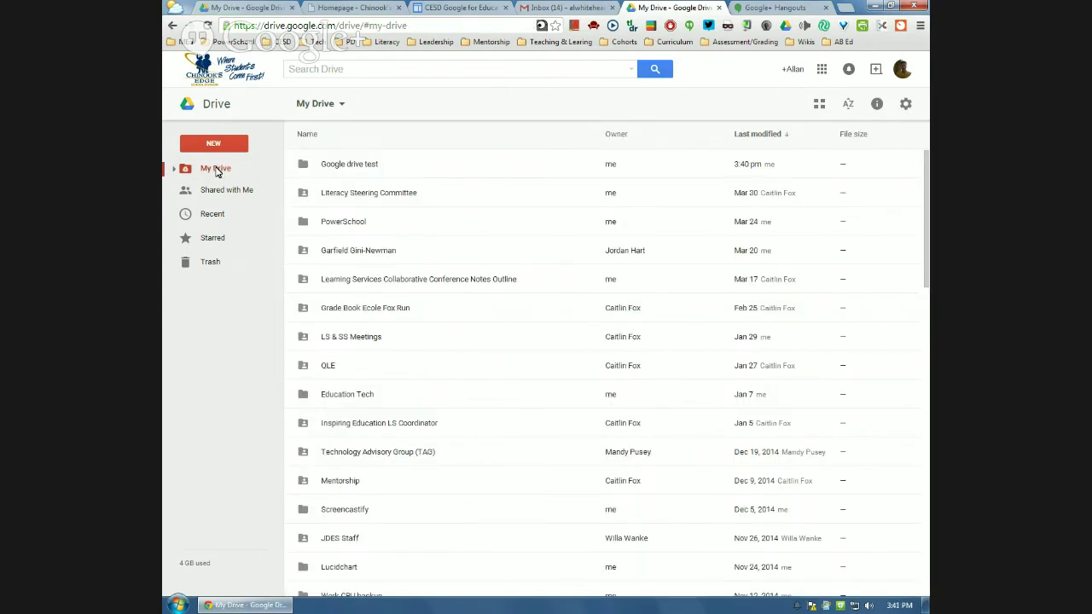
- Upload the desktop file "Test page for google docs.docx" into the "Google drive test" folder
click(370, 171)
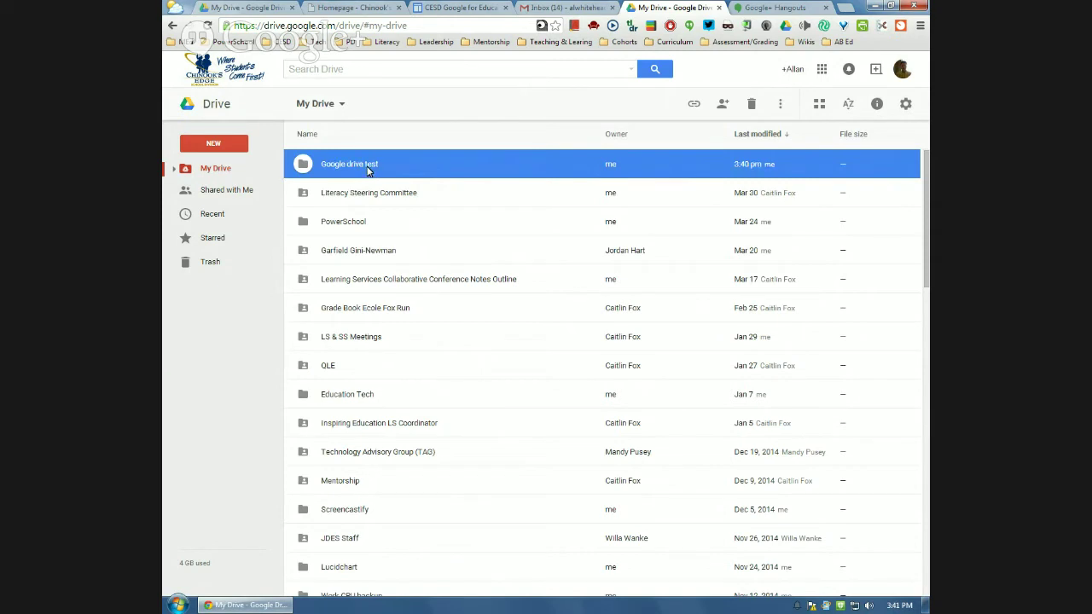
double_click(367, 170)
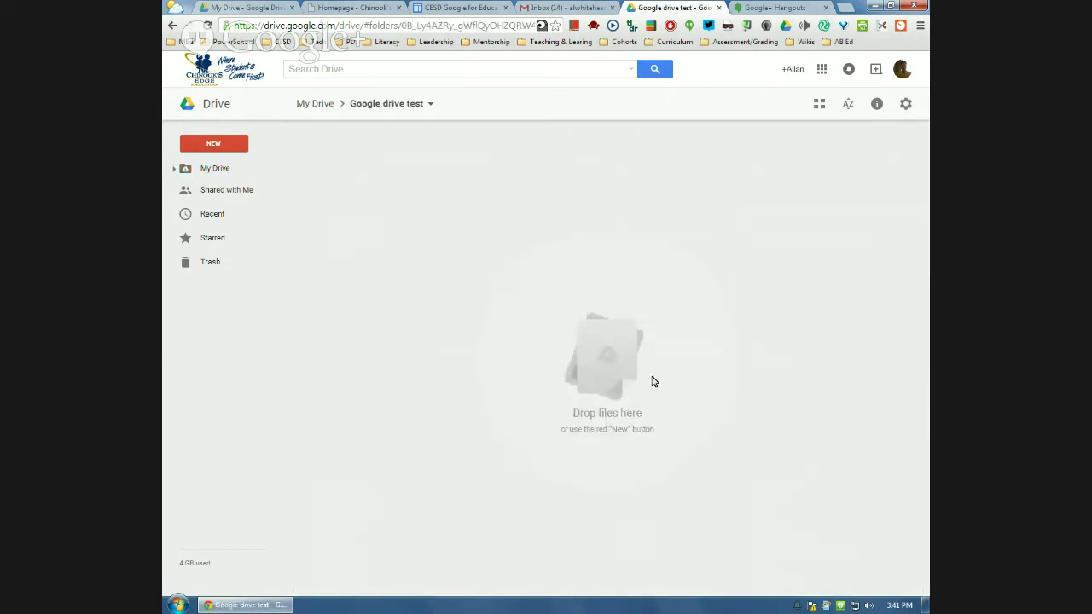
click(210, 146)
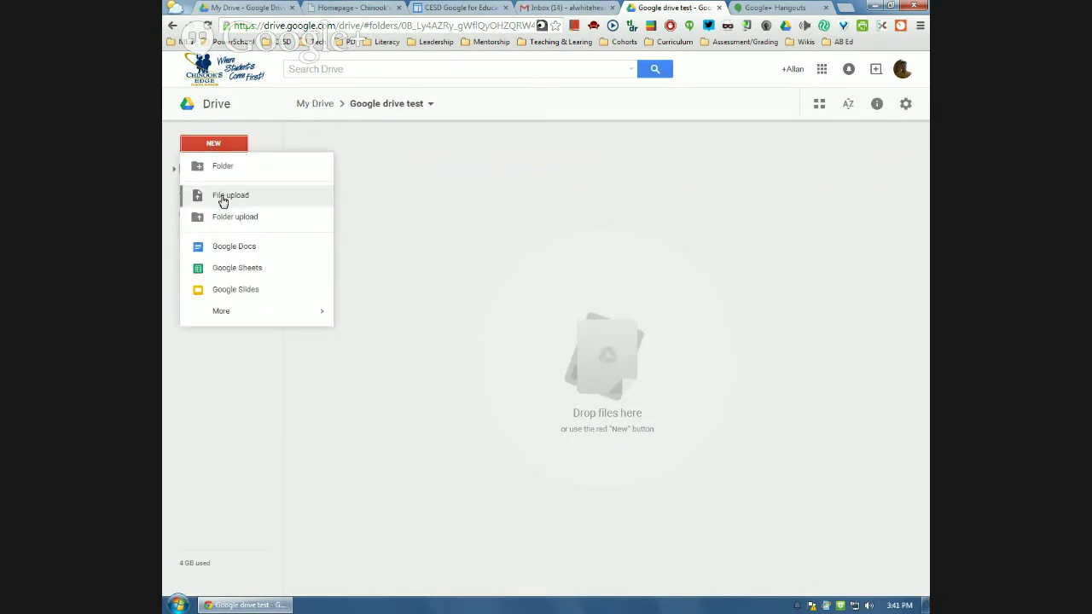
click(221, 197)
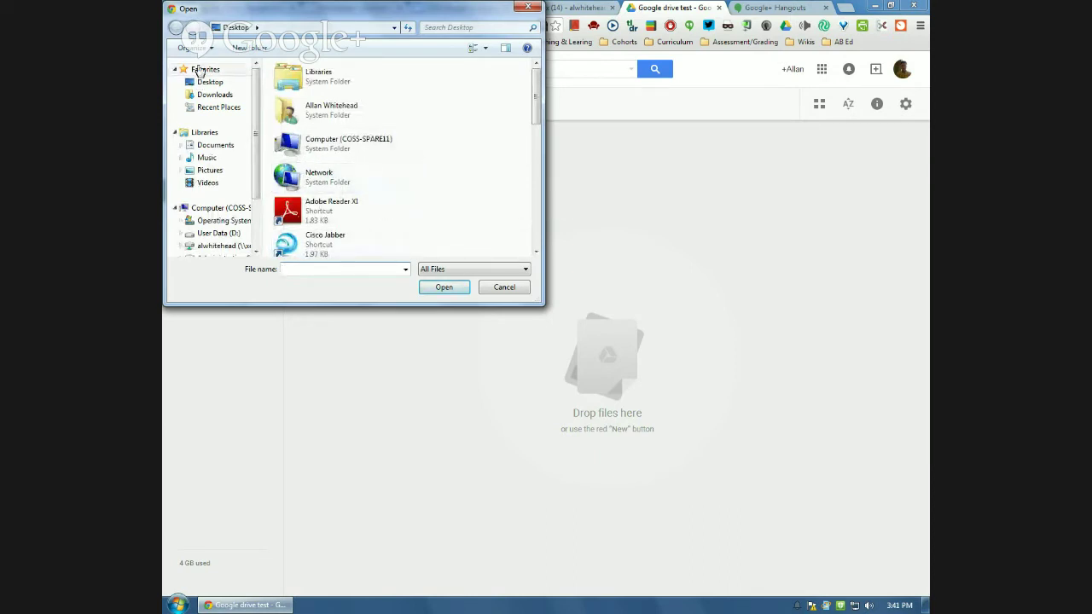
scroll(252, 162, down, 2)
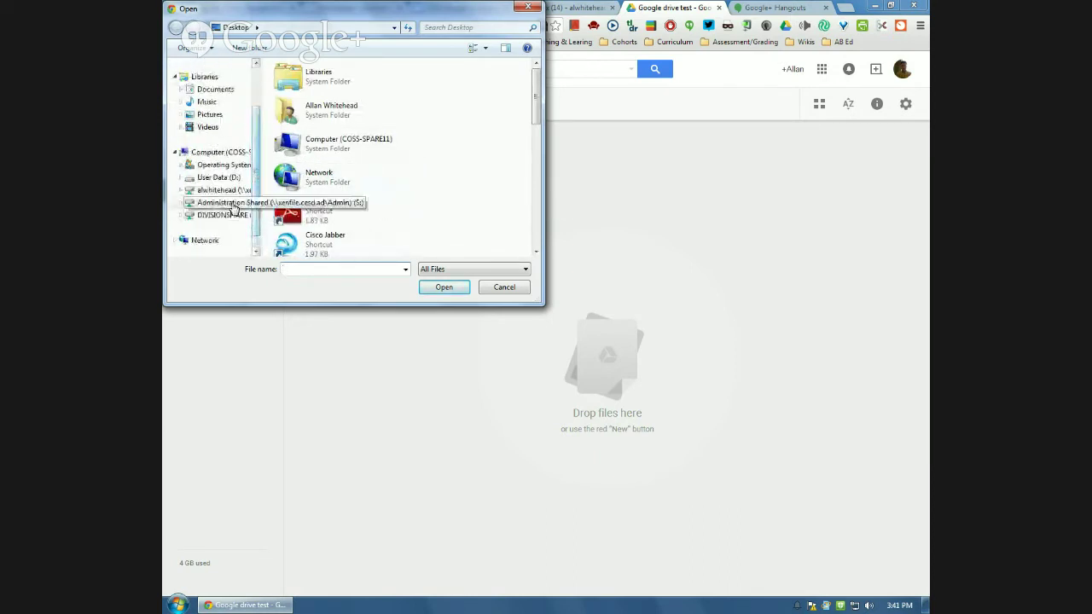
scroll(251, 179, up, 3)
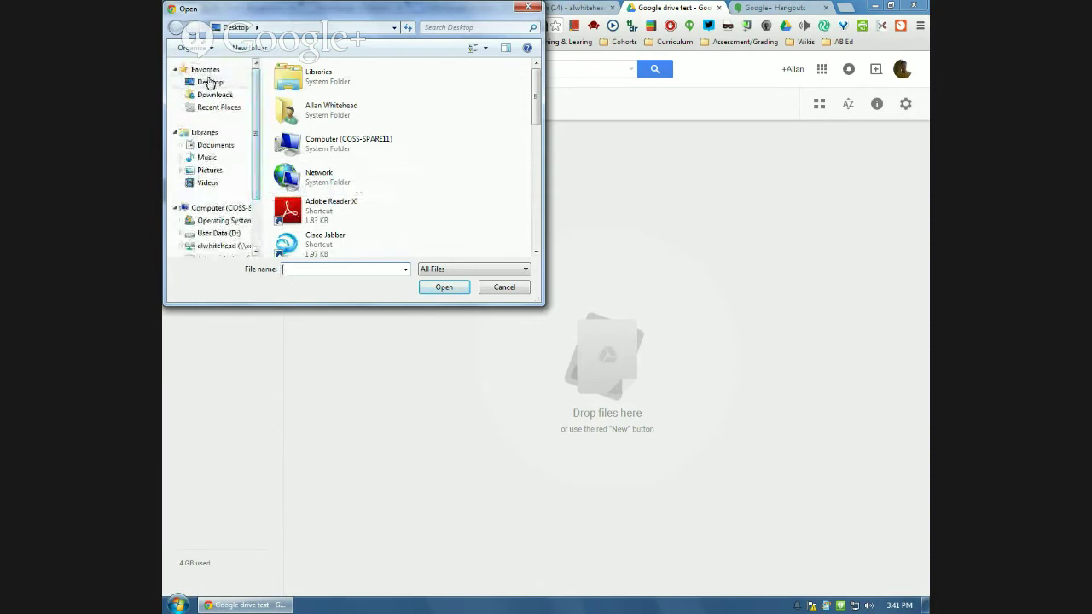
click(208, 86)
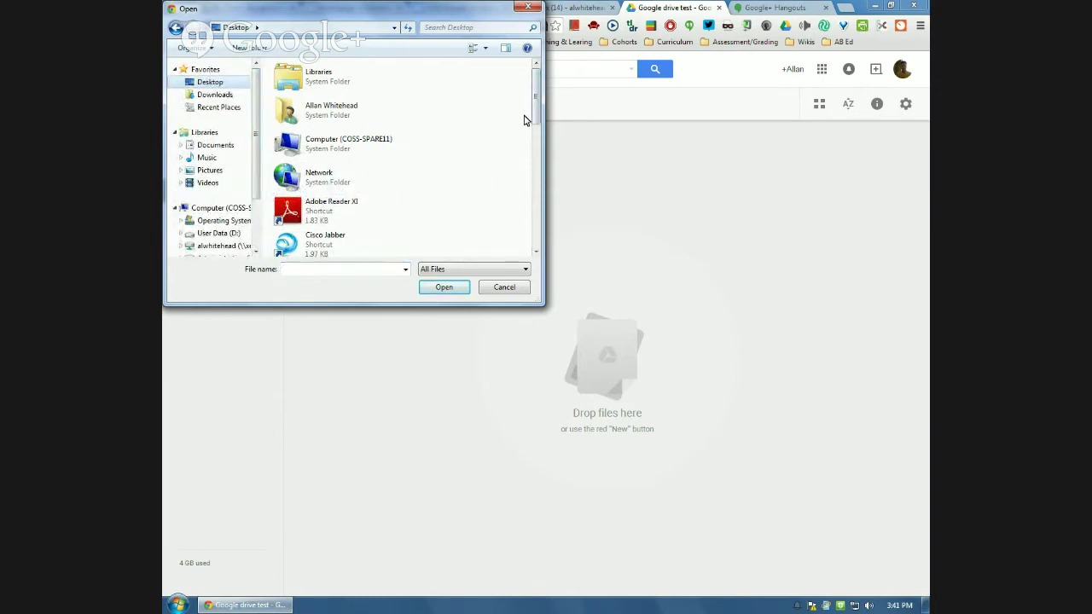
drag(534, 89, 537, 213)
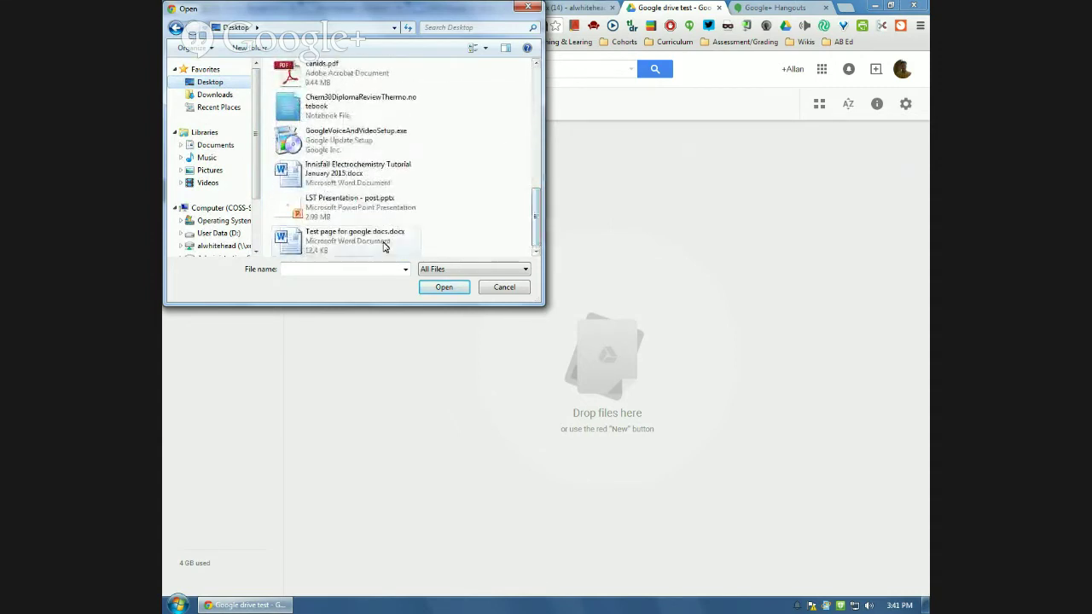
click(331, 247)
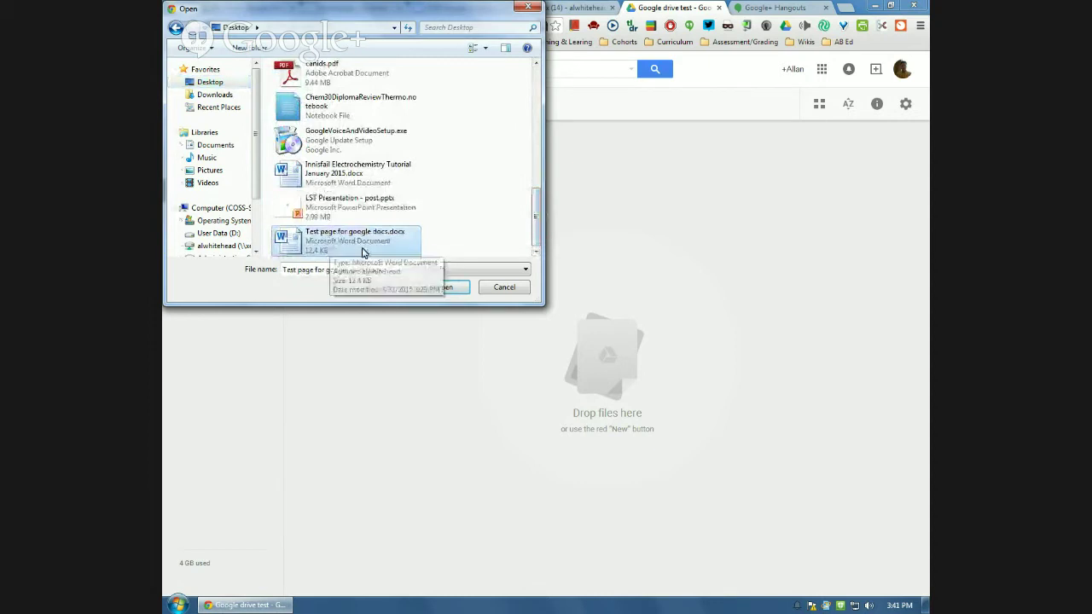
click(448, 291)
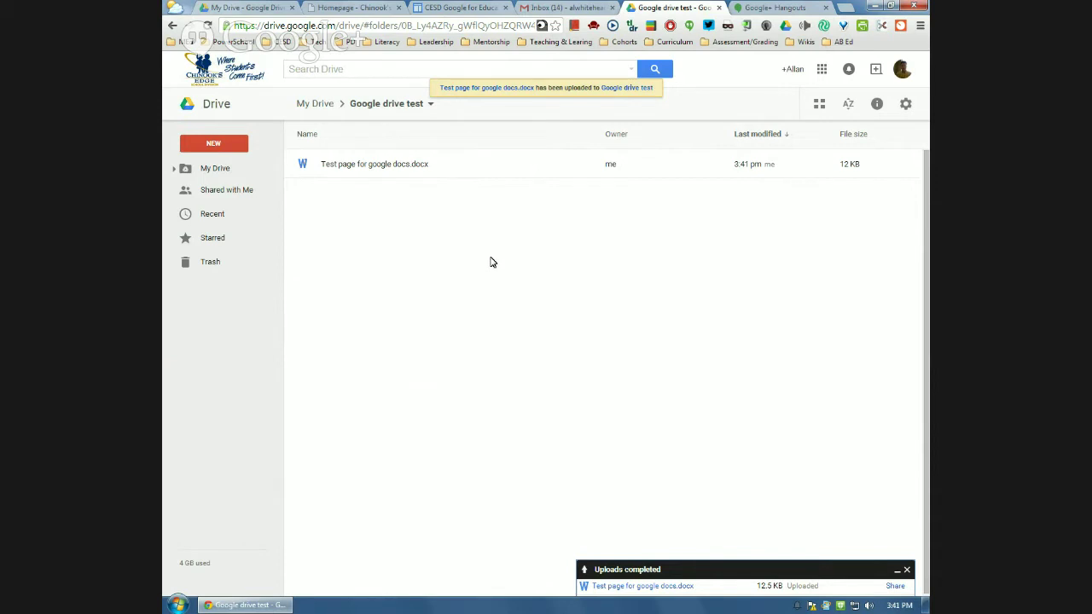
- Preview the uploaded Word document twice, closing the preview each time to return to the folder
double_click(347, 165)
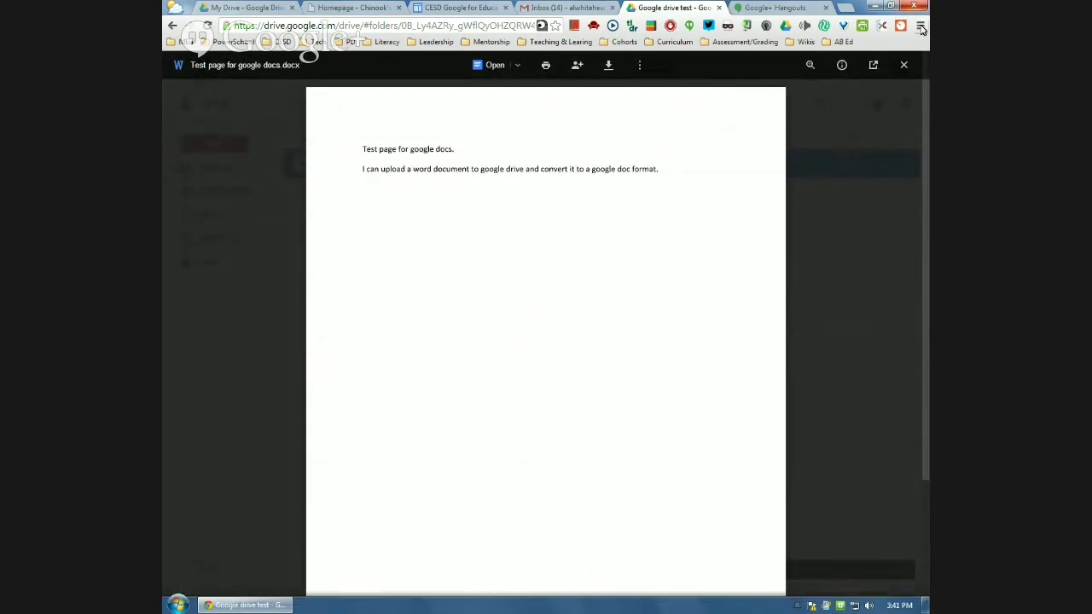
click(903, 64)
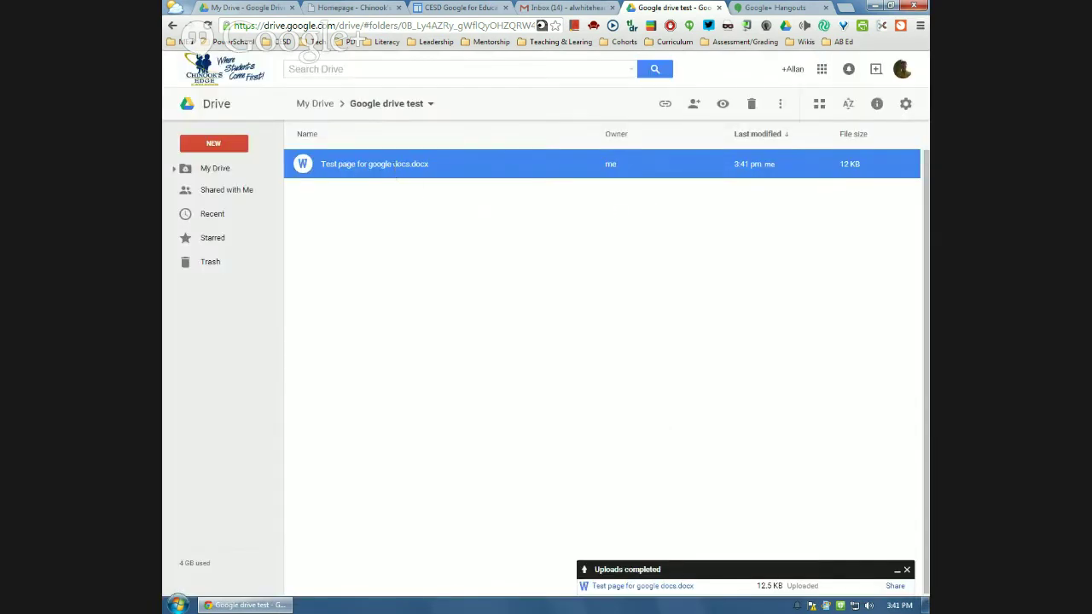
double_click(394, 166)
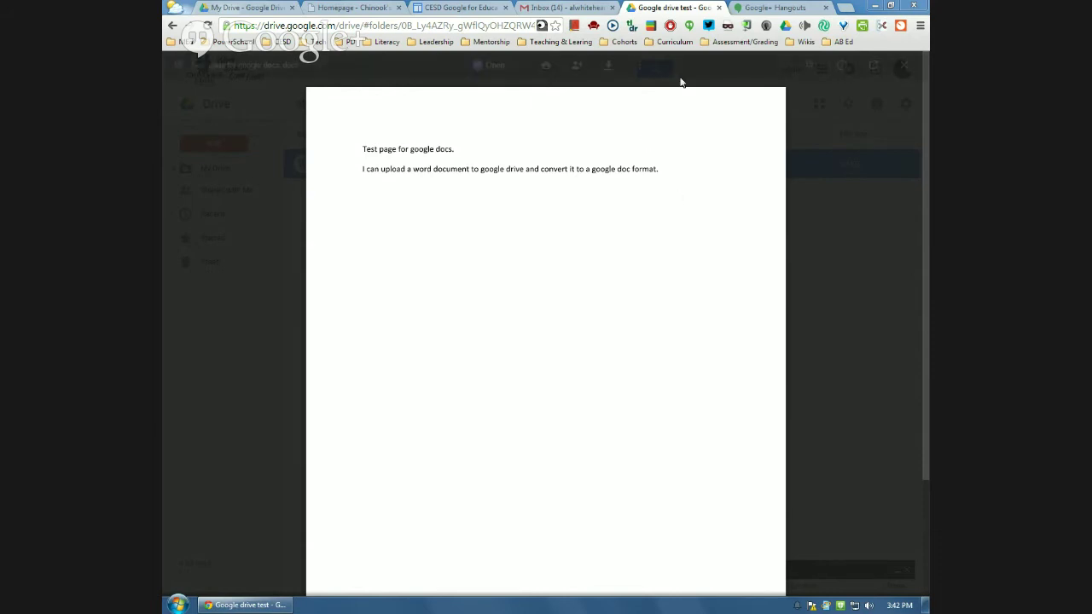
mouse_move(680, 97)
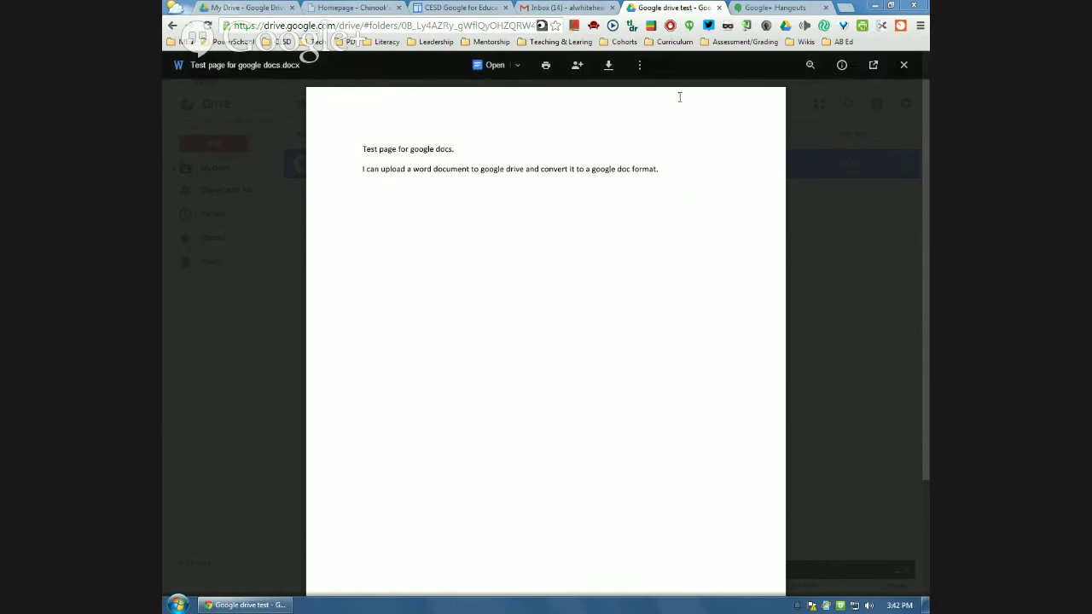
click(903, 66)
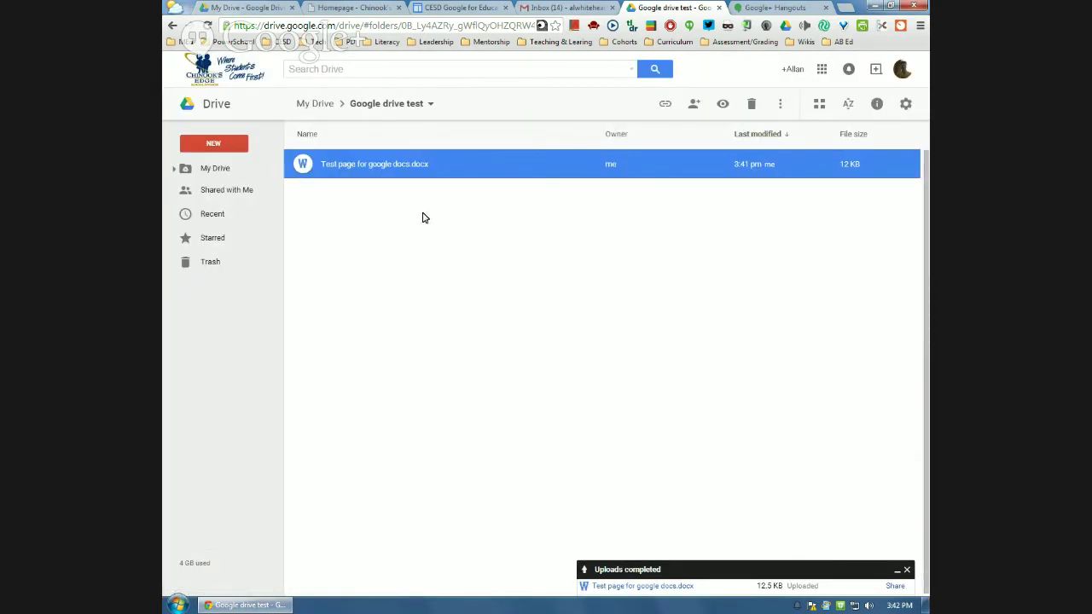
- Open the uploaded Word document with Google Docs to convert it, and dismiss the browser support notice
right_click(369, 165)
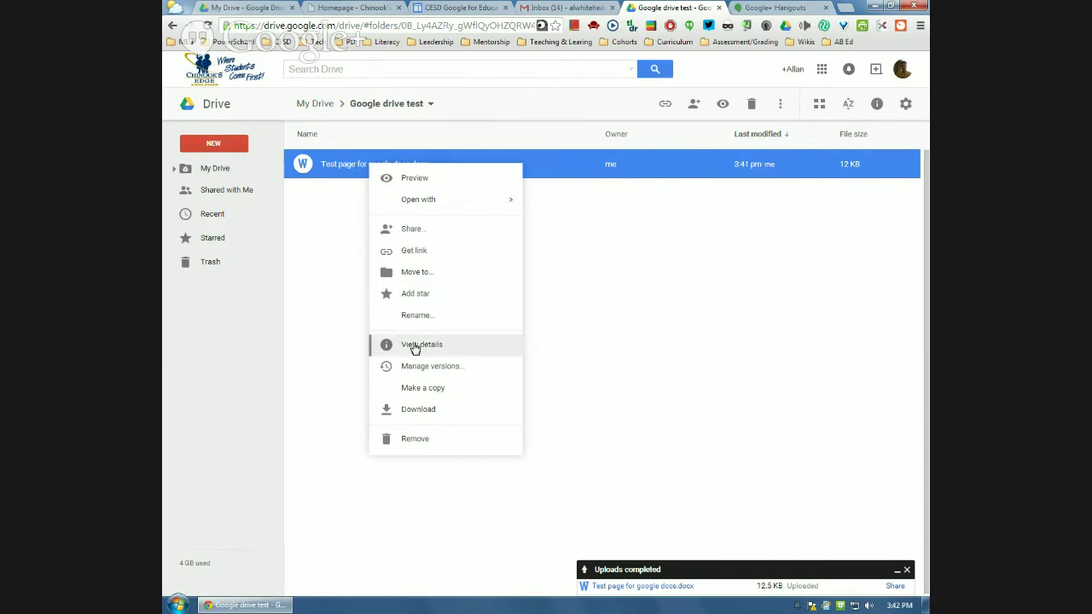
mouse_move(443, 201)
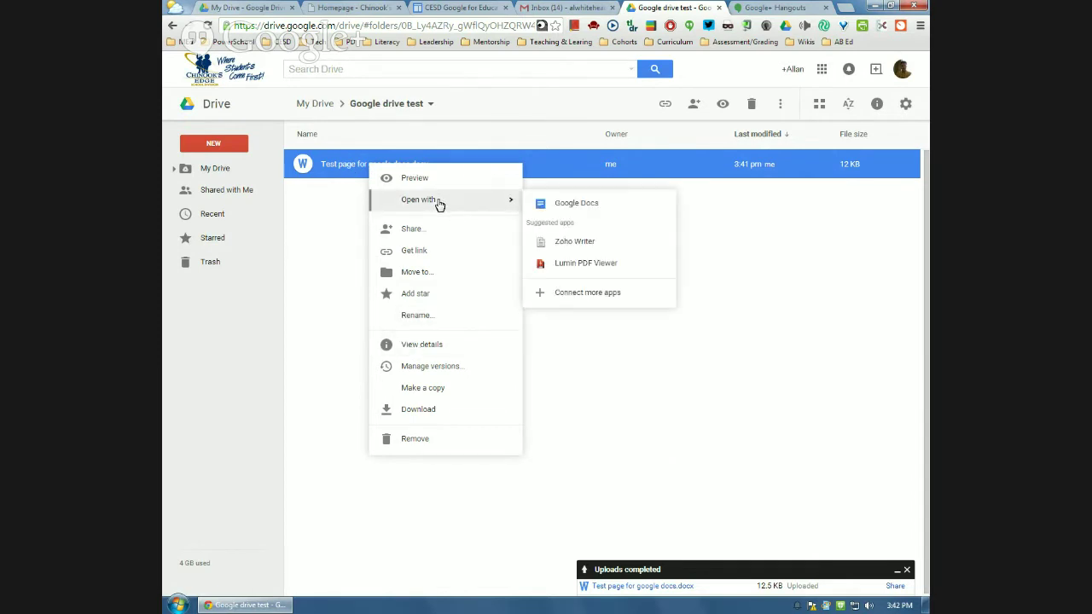
click(576, 205)
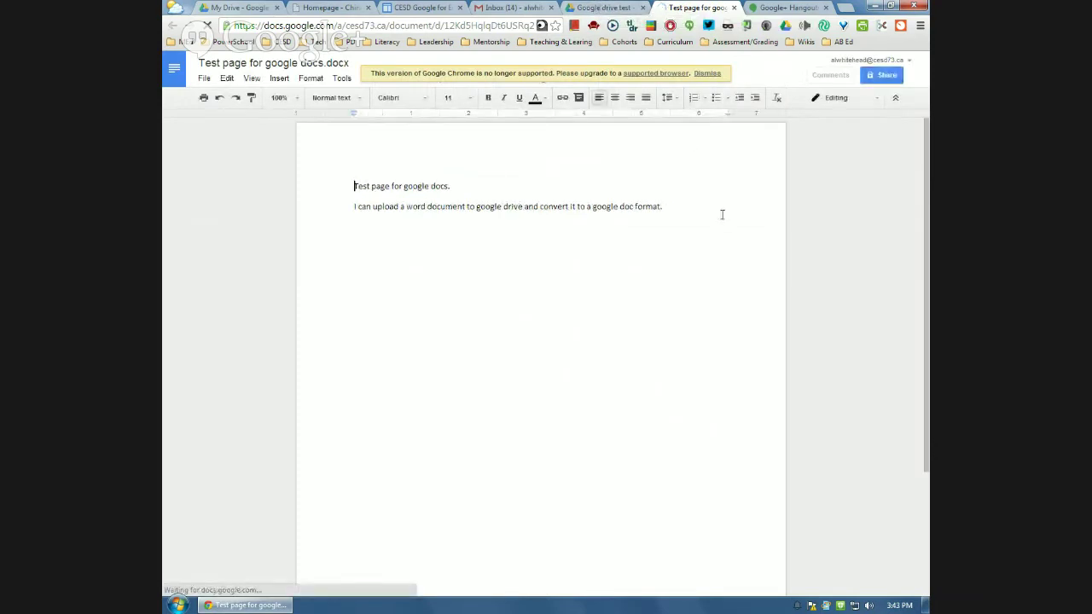
click(708, 73)
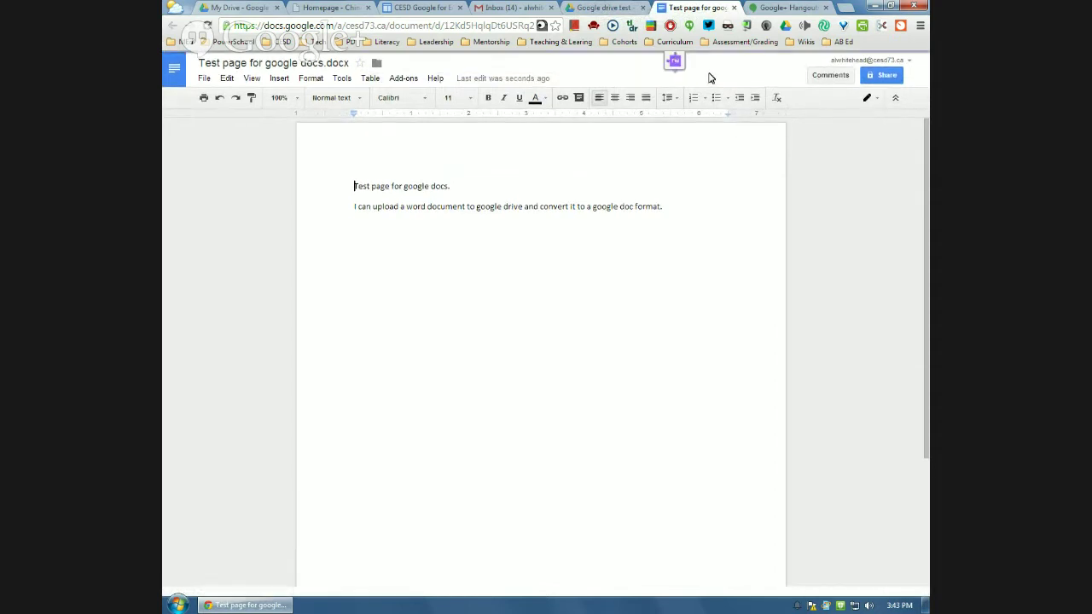
- Return to the "Google drive test" folder and review which apps can open the Word file
click(607, 7)
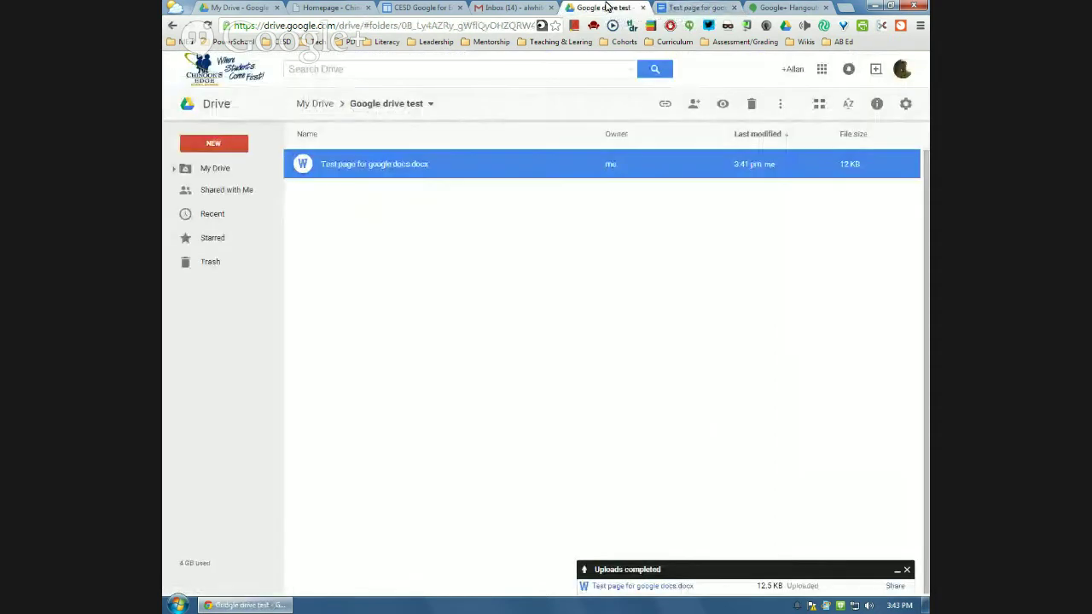
right_click(368, 166)
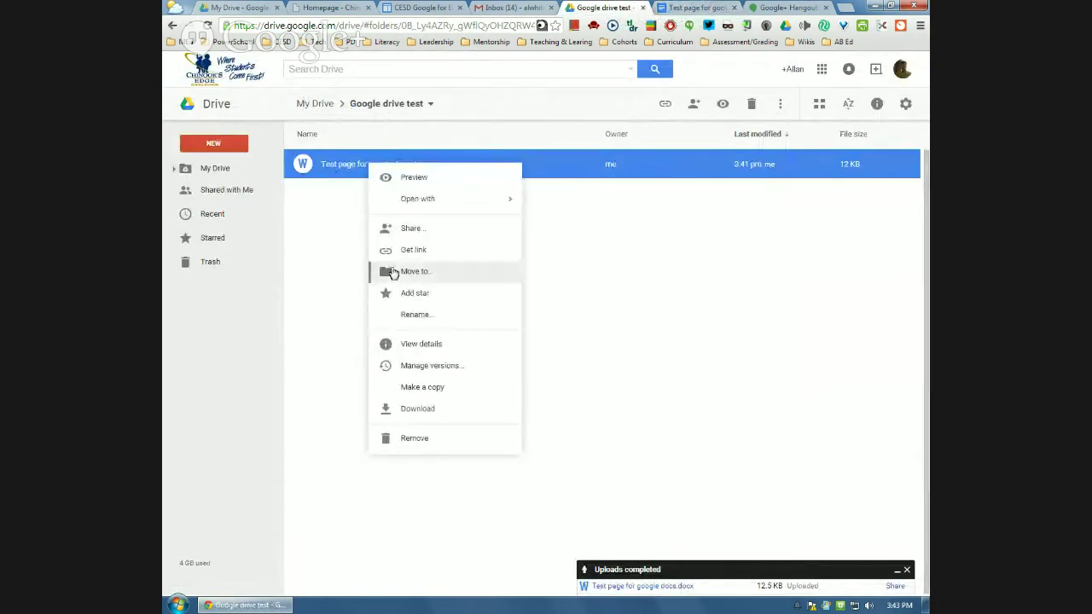
mouse_move(426, 200)
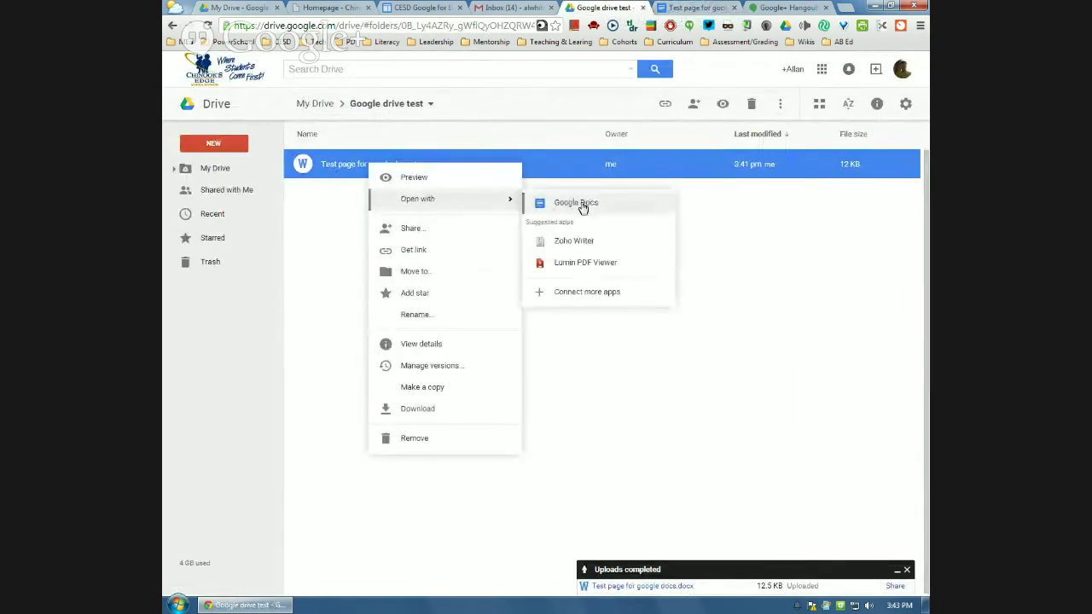
click(687, 234)
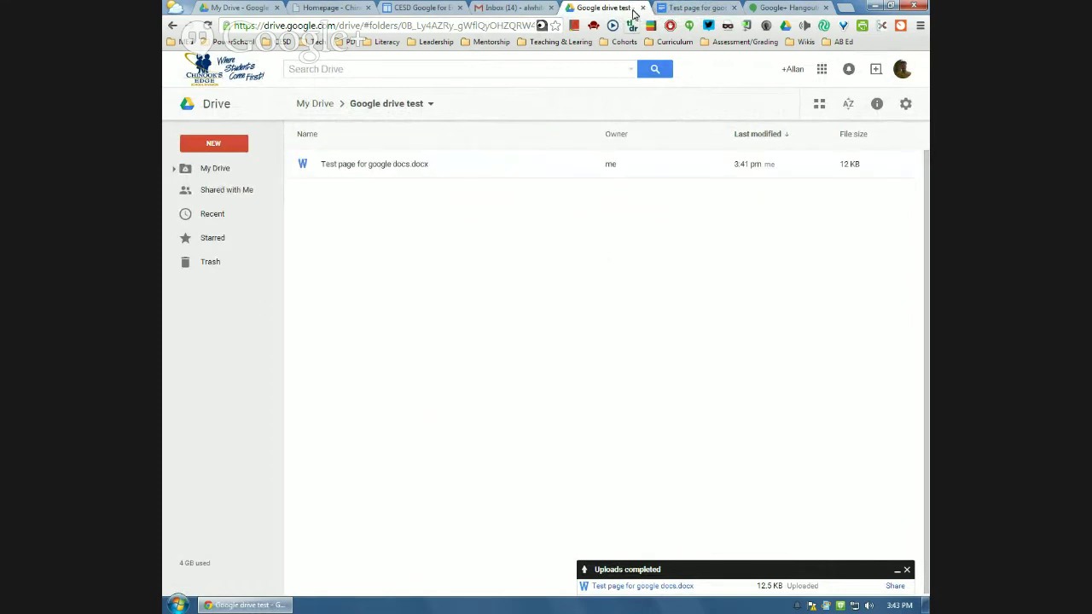
- In the converted document, delete the line "Test page for google docs." and insert a paragraph break before "word document"
click(704, 7)
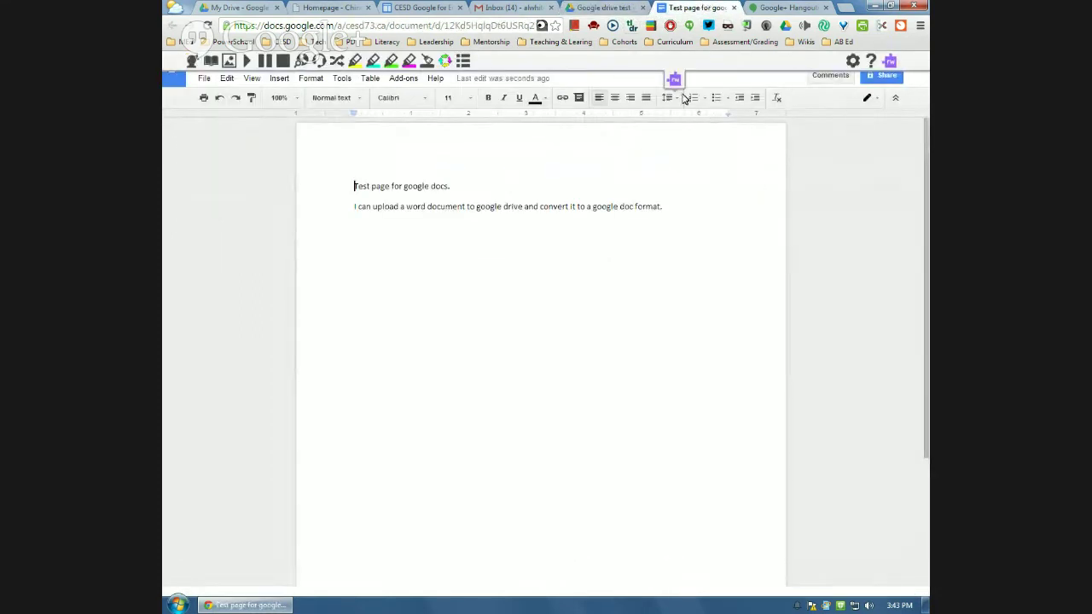
key(End)
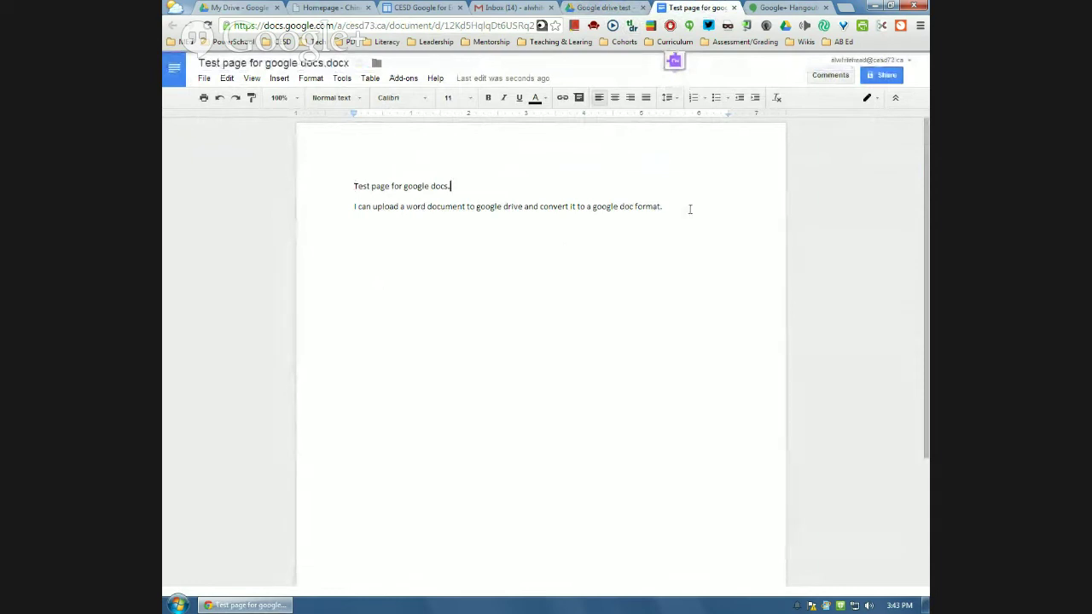
drag(450, 186, 333, 187)
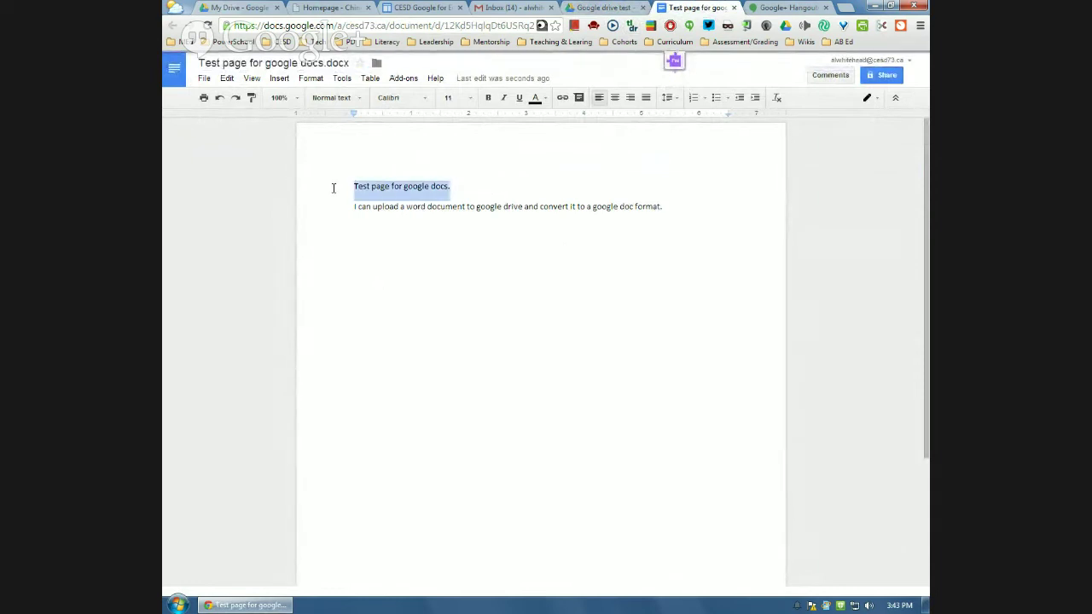
key(Delete)
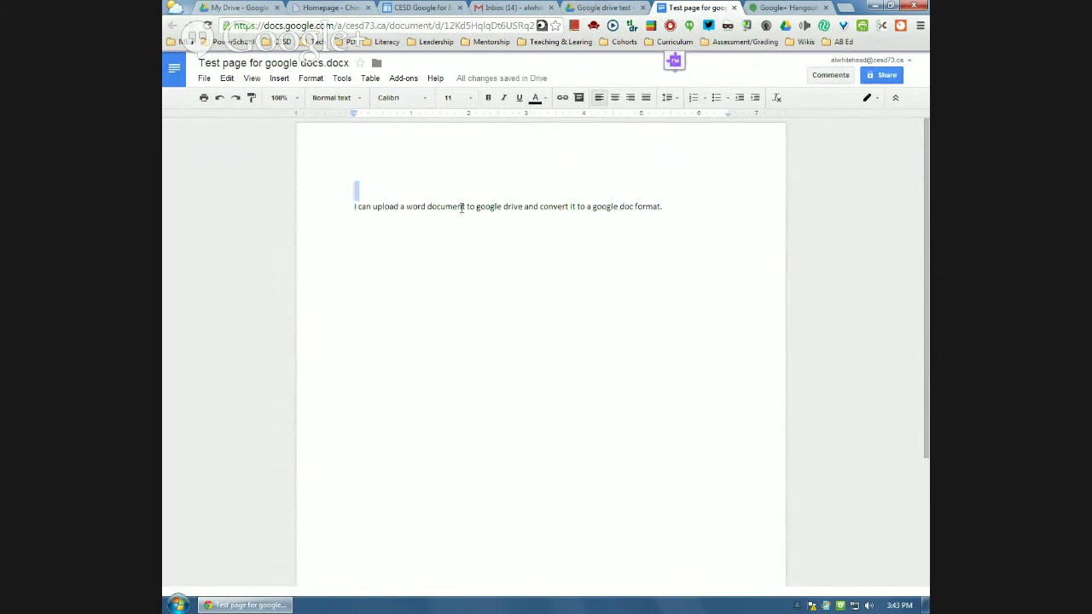
click(406, 206)
key(Return)
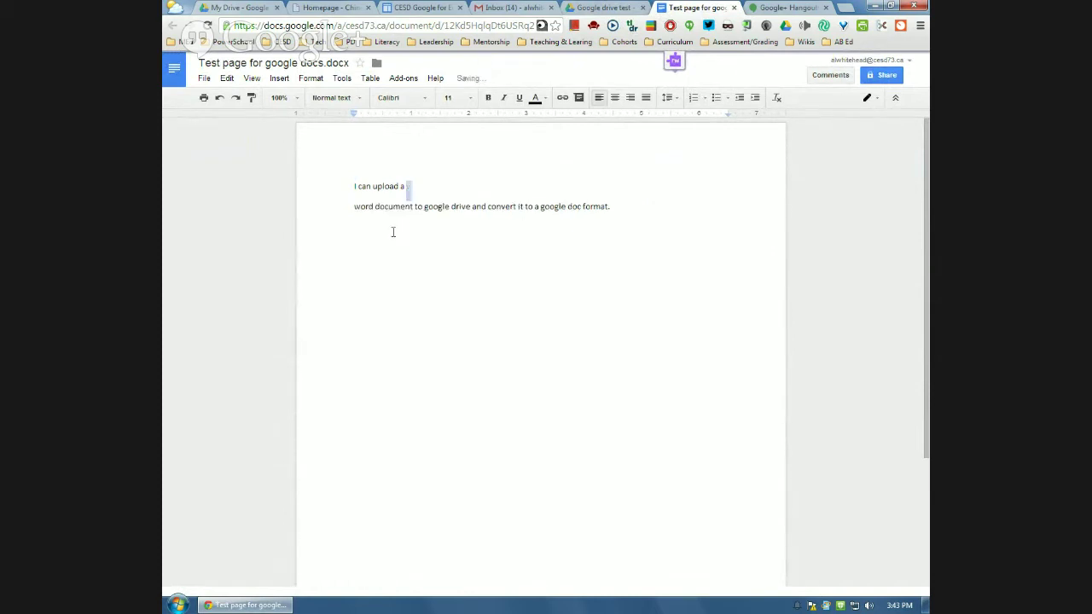
- Check the files listed in the "Google drive test" folder, and review the download formats offered for the converted document
click(610, 7)
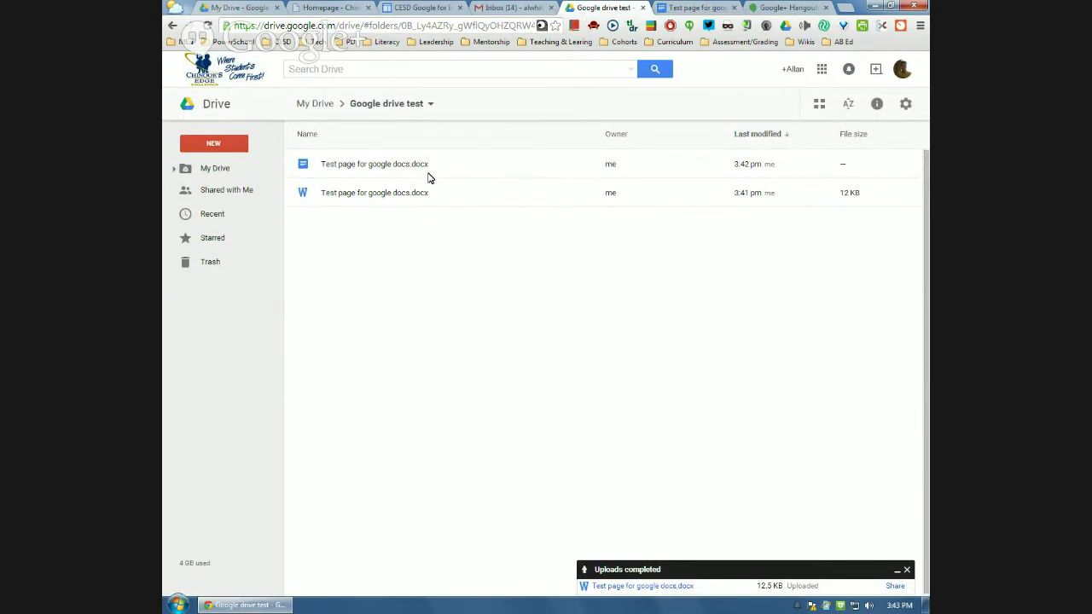
click(697, 7)
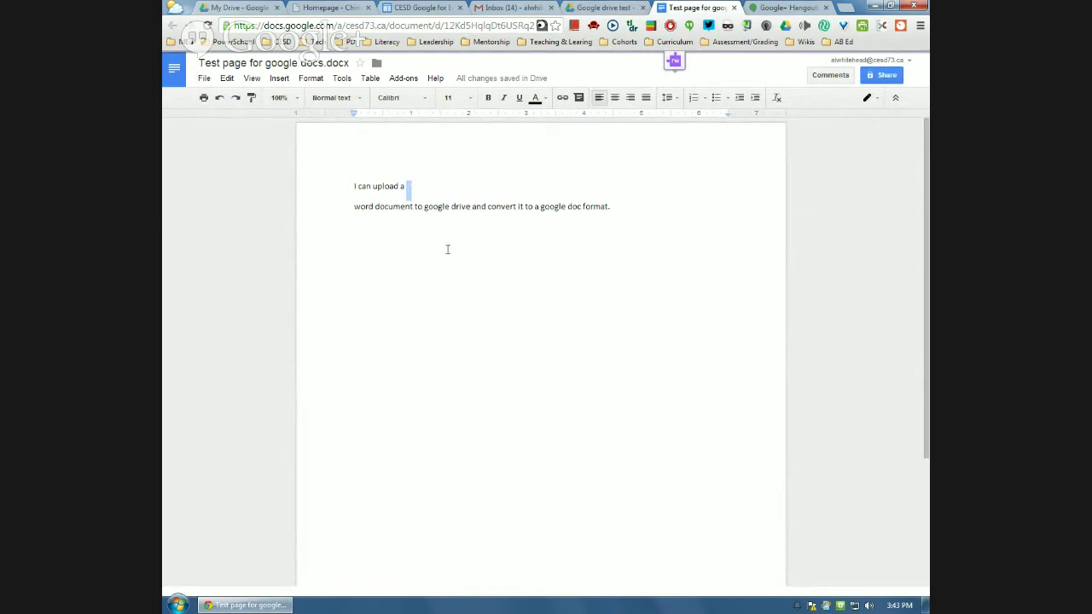
click(204, 78)
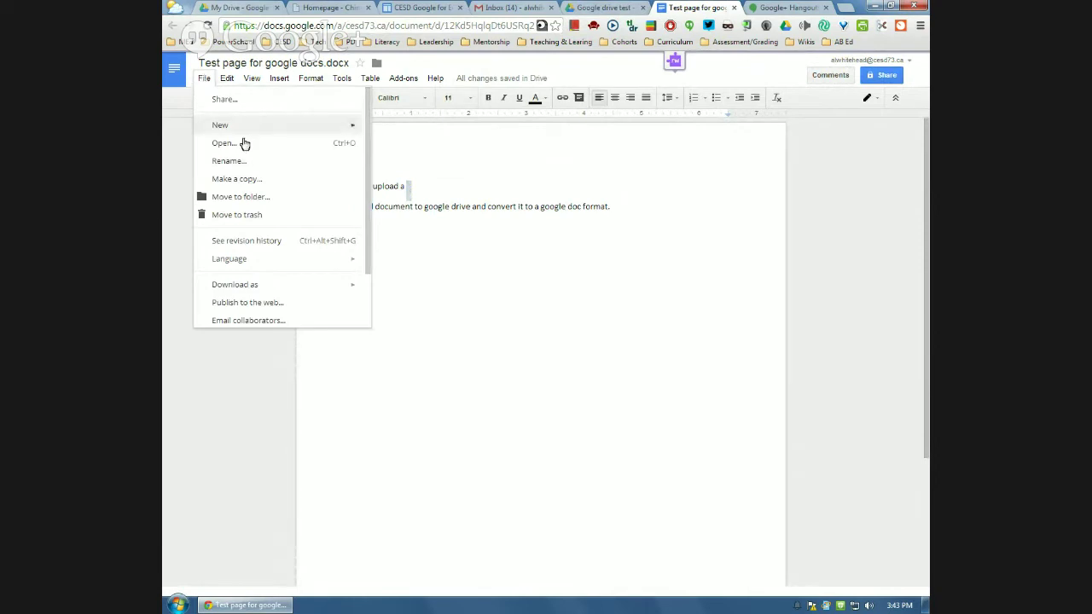
mouse_move(254, 294)
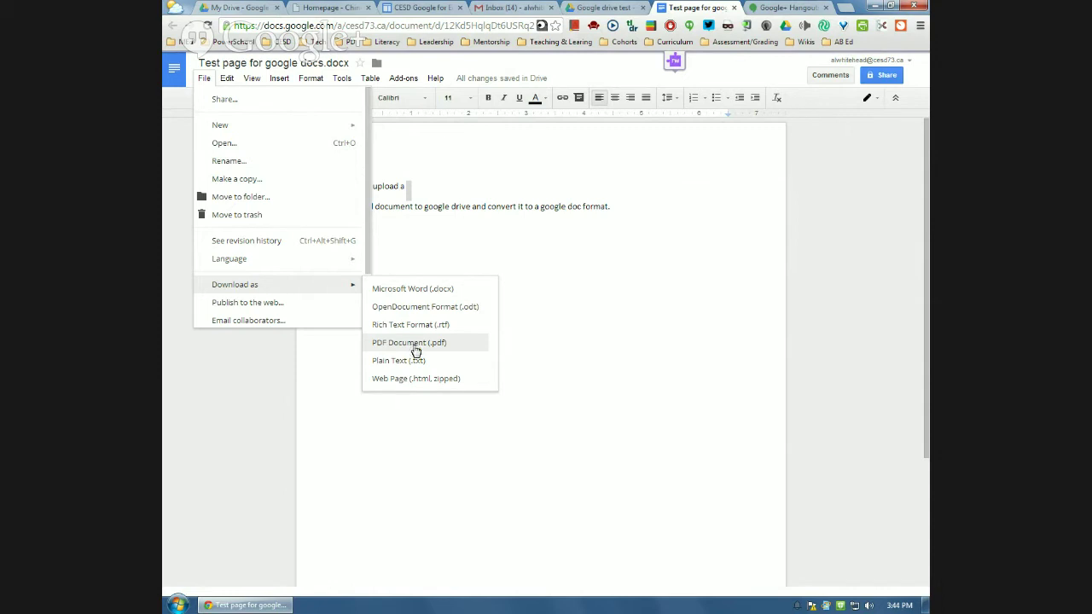
click(563, 409)
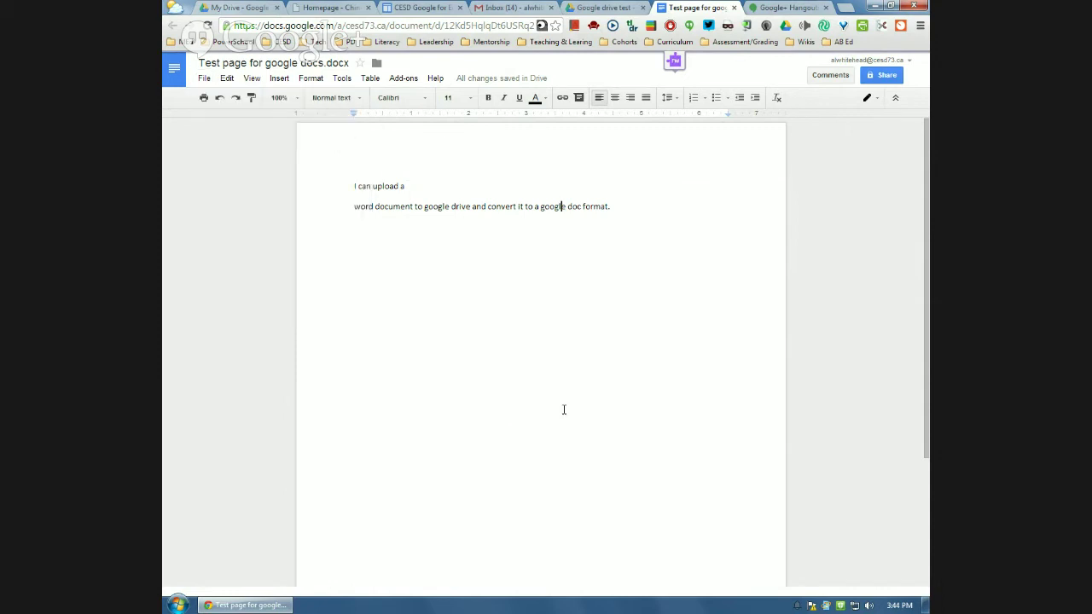
- Upload the file canids.pdf from the Desktop to the "Google drive test" folder
click(603, 8)
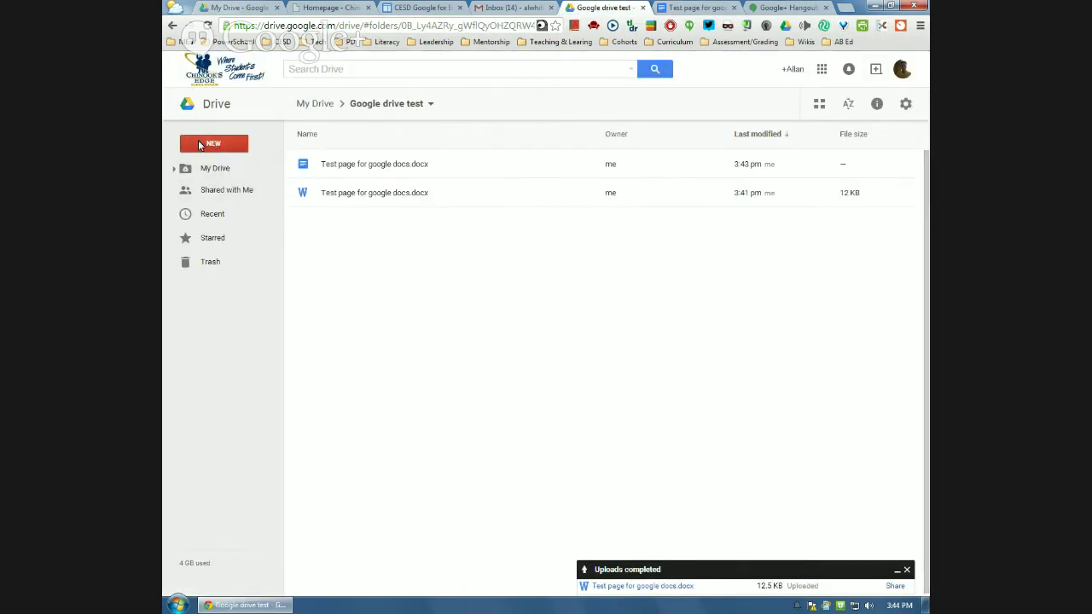
click(214, 145)
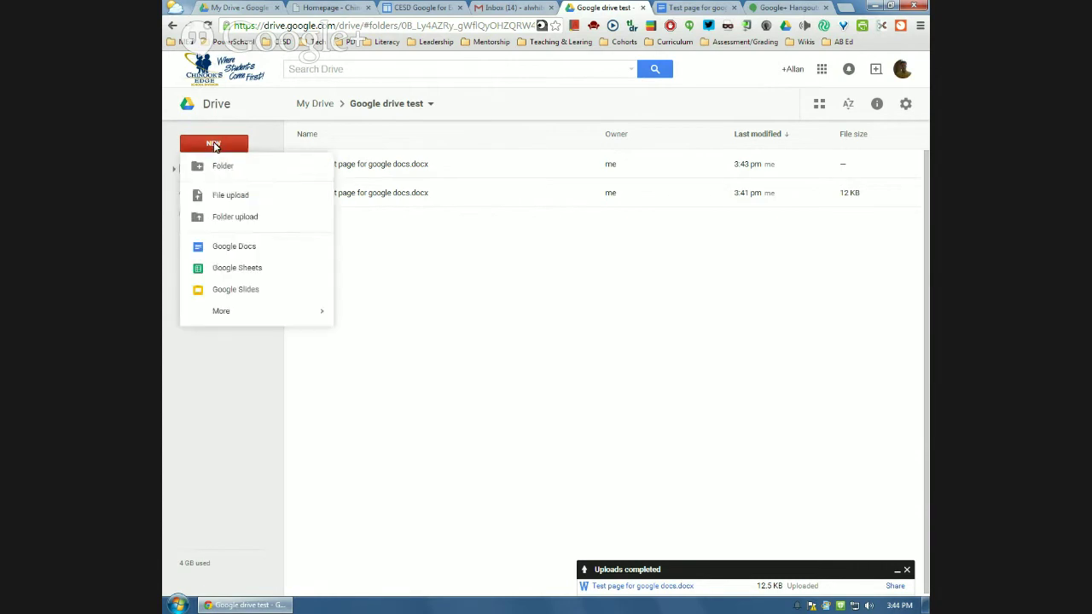
click(223, 199)
drag(537, 101, 550, 252)
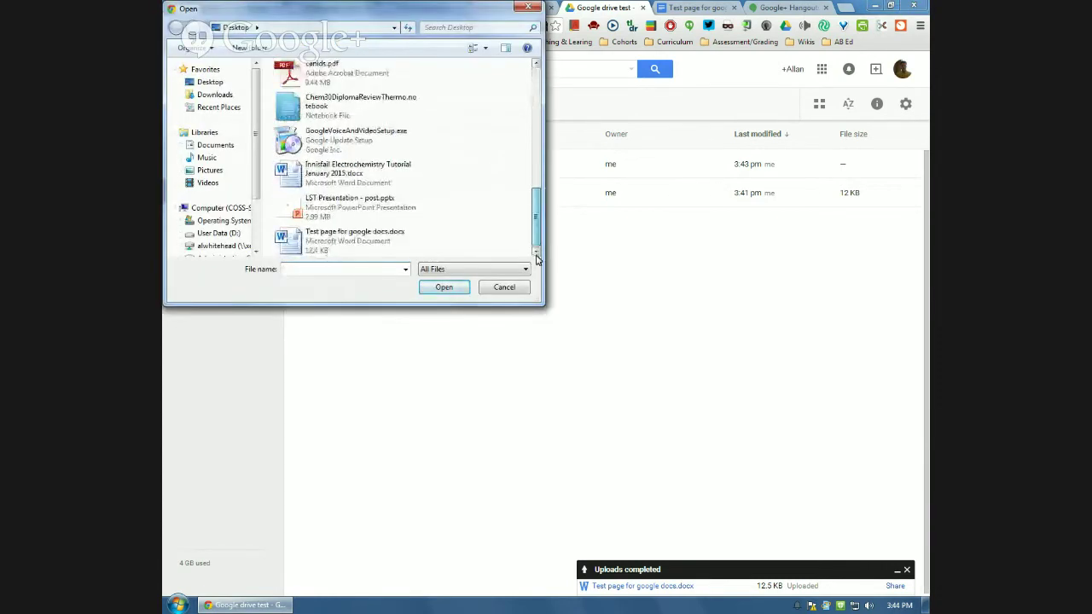
click(321, 78)
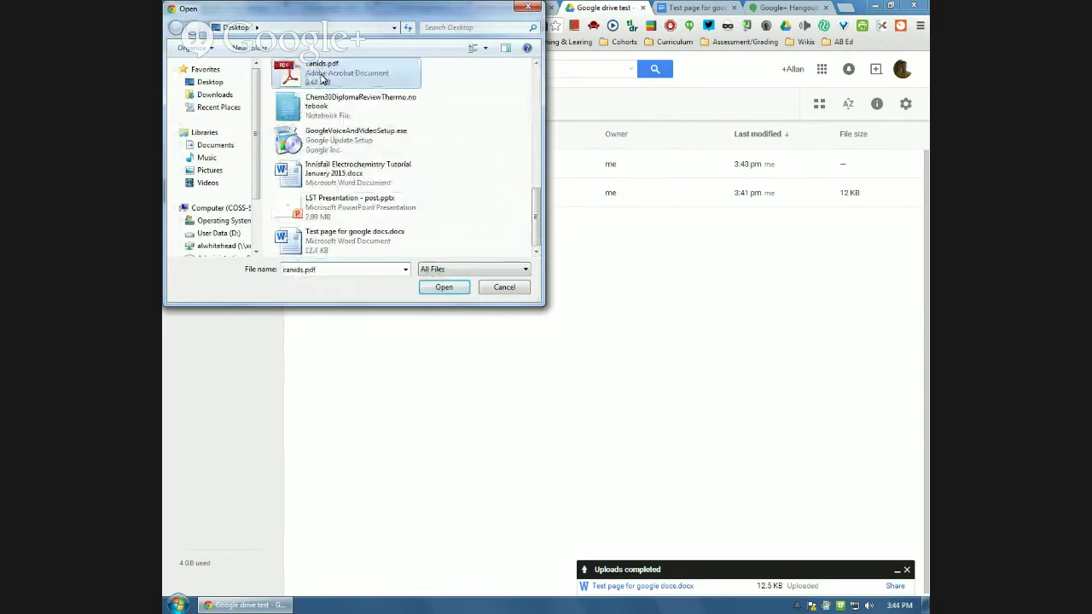
scroll(321, 79, up, 3)
scroll(320, 108, down, 3)
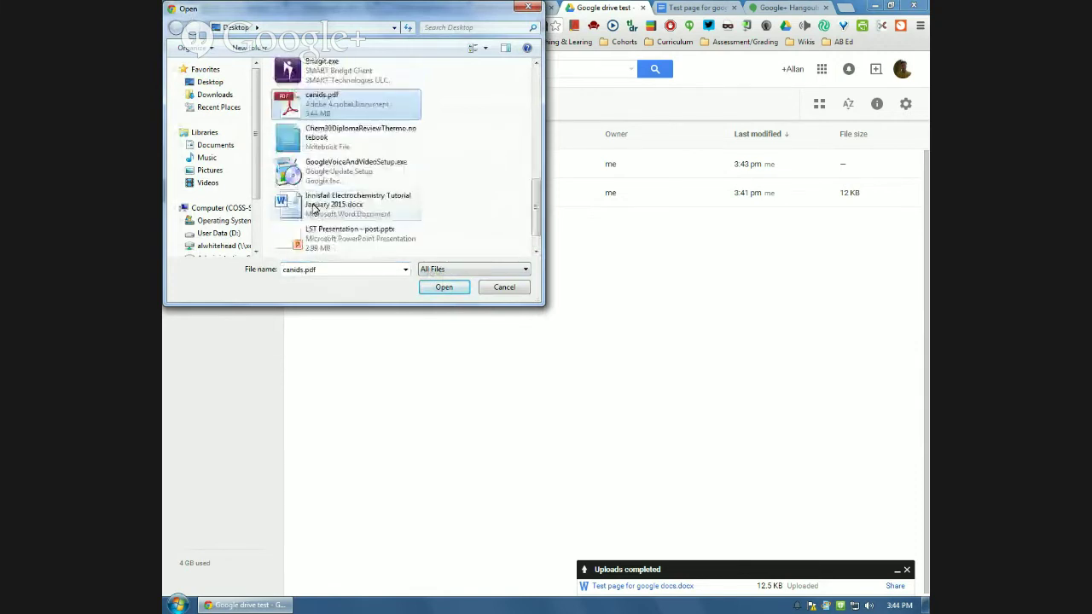
click(441, 287)
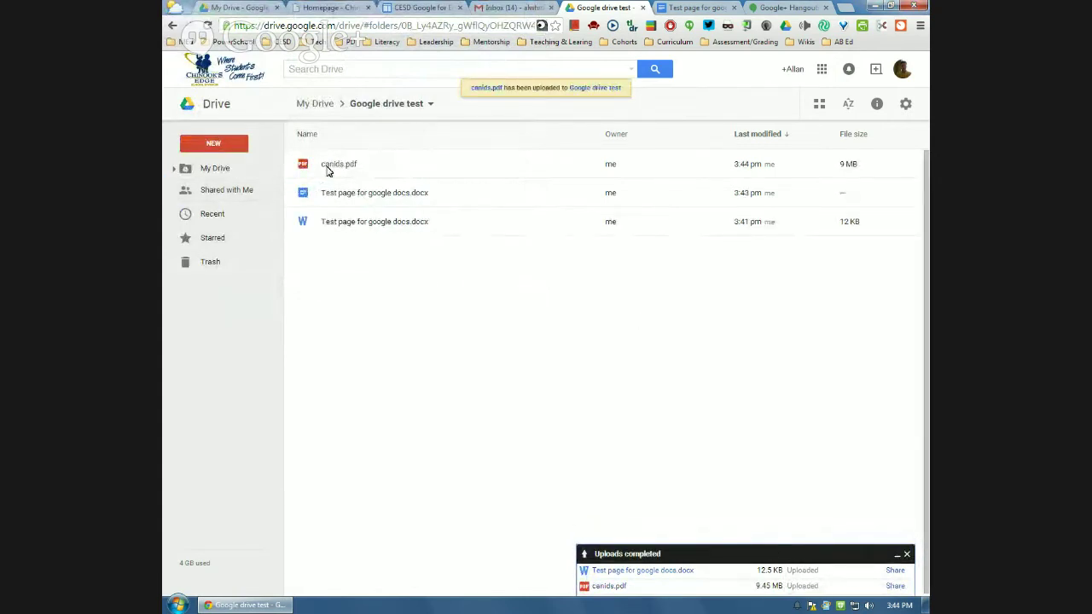
- Preview the uploaded canids.pdf, look through its opening pages, and close the preview
double_click(328, 166)
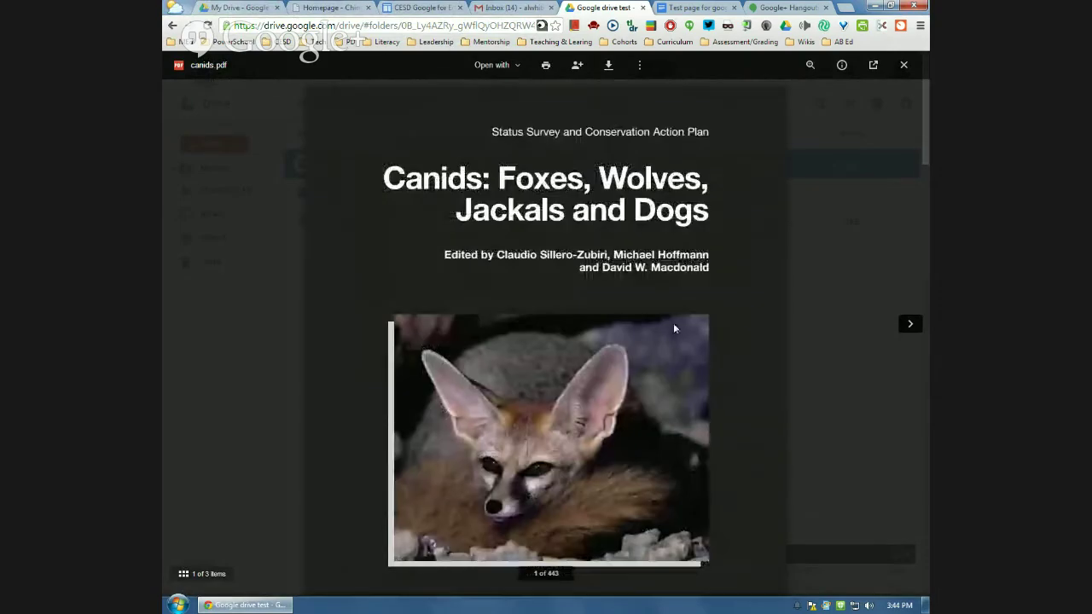
scroll(707, 275, down, 3)
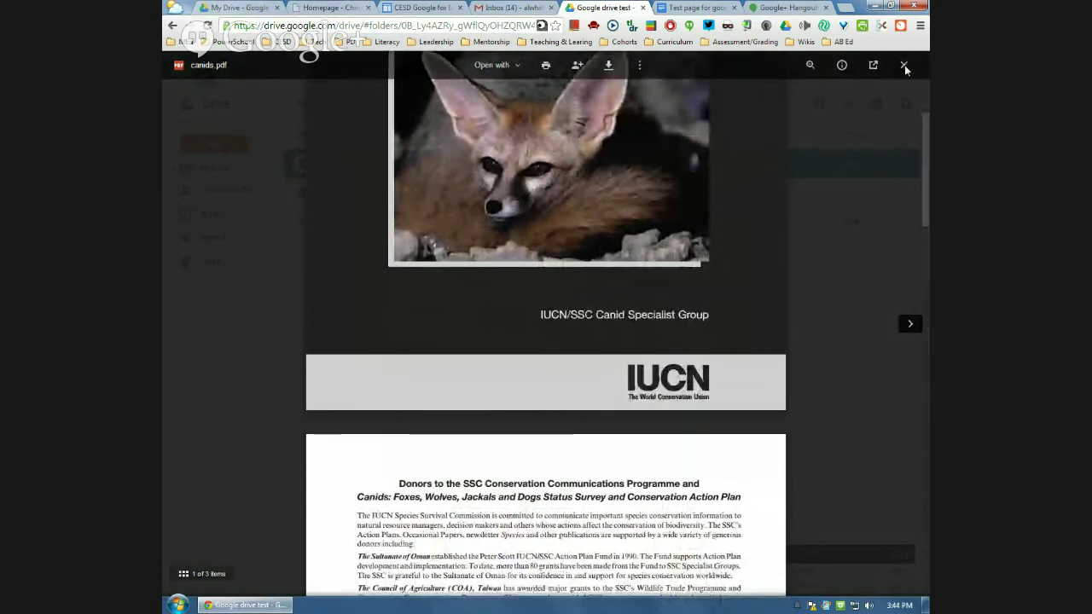
scroll(823, 155, down, 5)
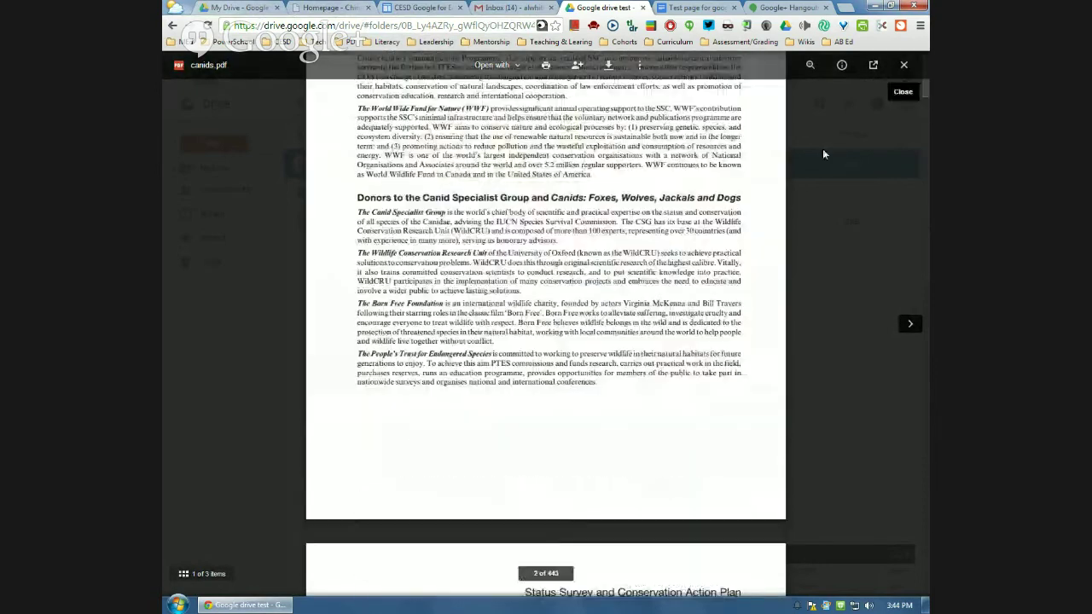
click(903, 66)
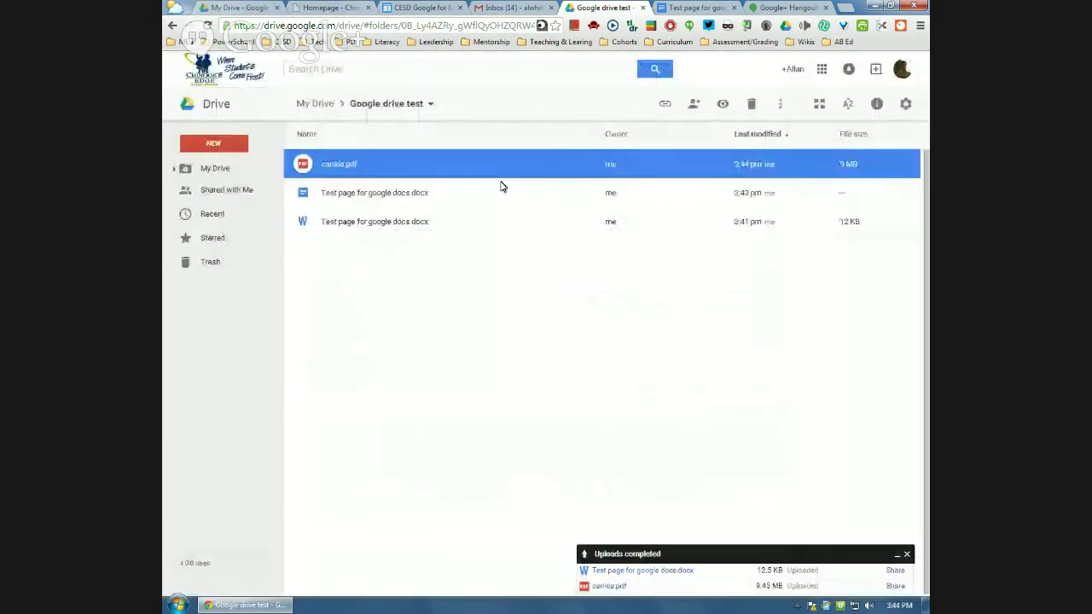
- Open canids.pdf with Google Docs to convert it into an editable document
right_click(346, 167)
mouse_move(421, 209)
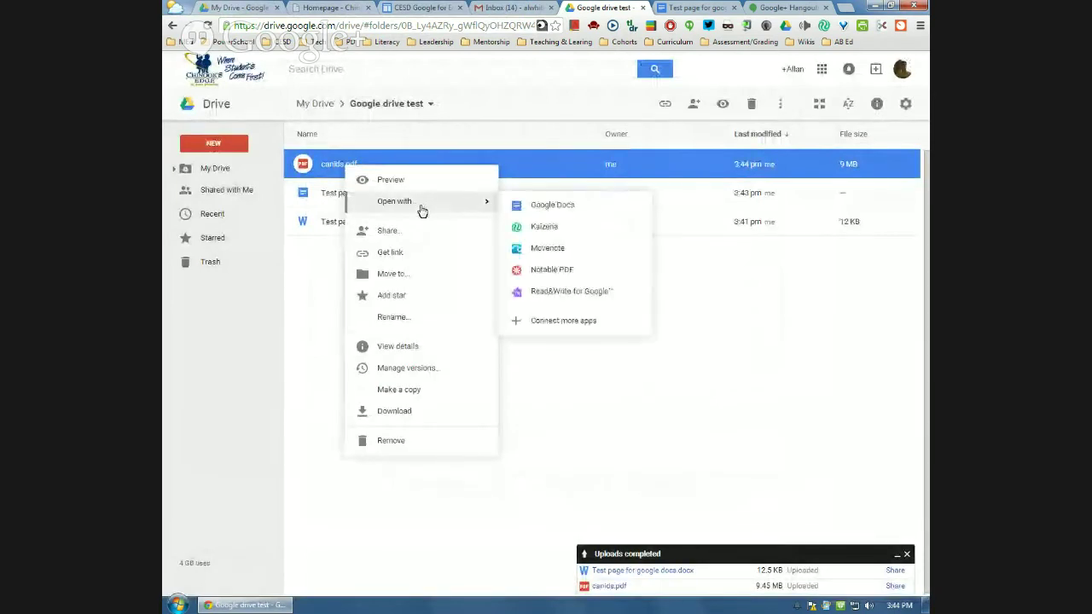
click(553, 209)
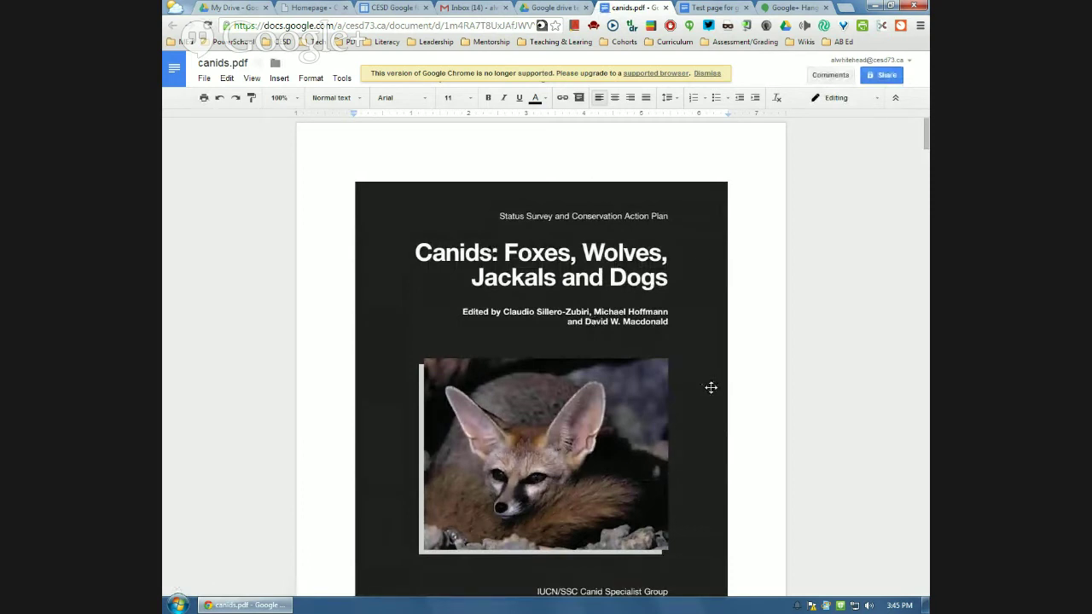
- Examine the cover image and the first pages of the converted canids.pdf document
click(536, 319)
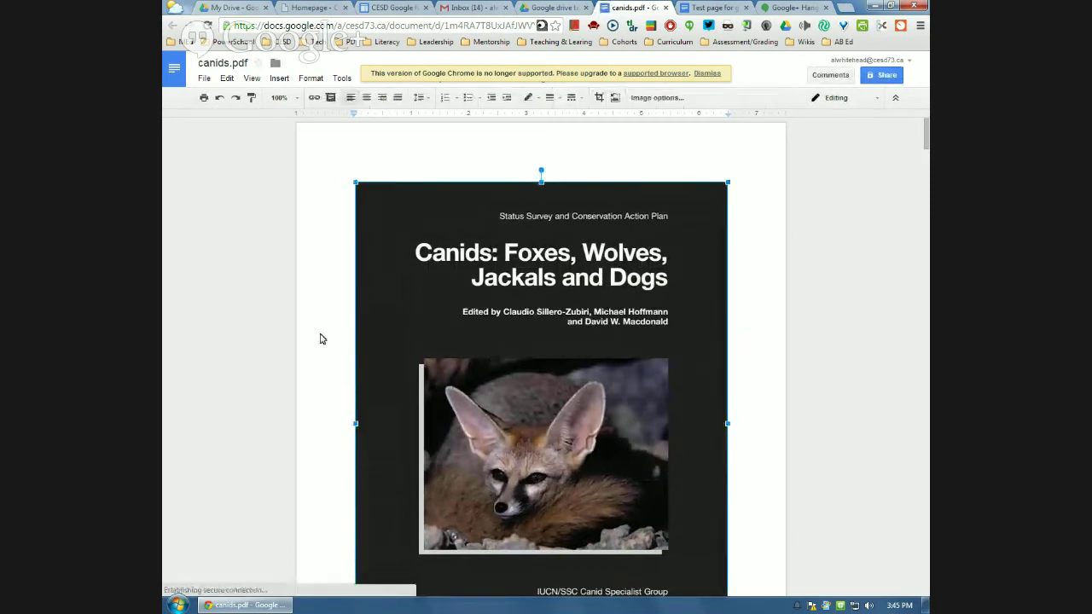
scroll(320, 333, down, 2)
scroll(320, 333, down, 1)
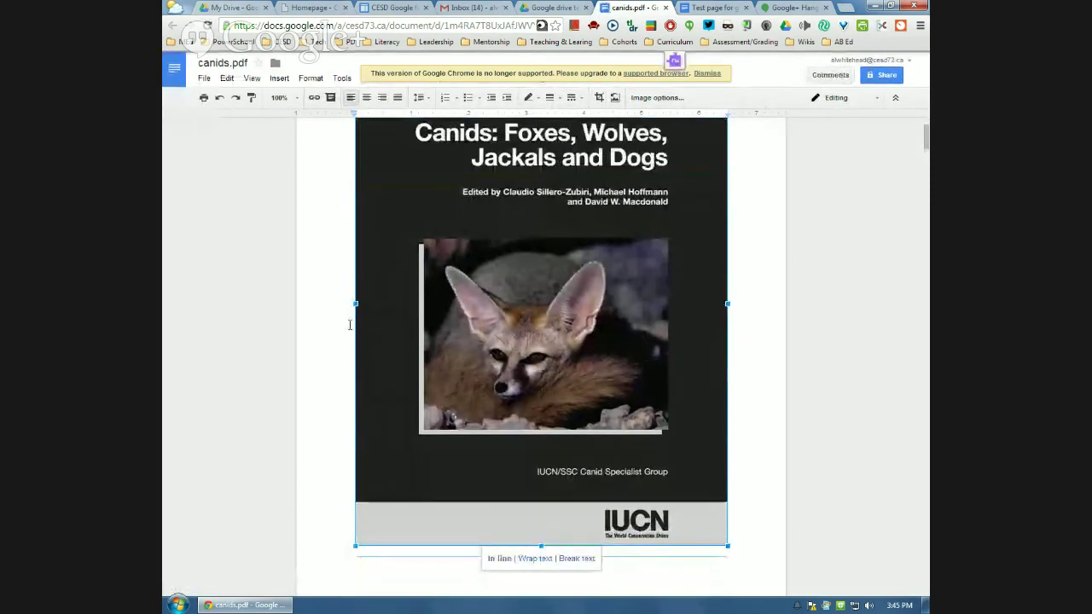
scroll(328, 331, down, 6)
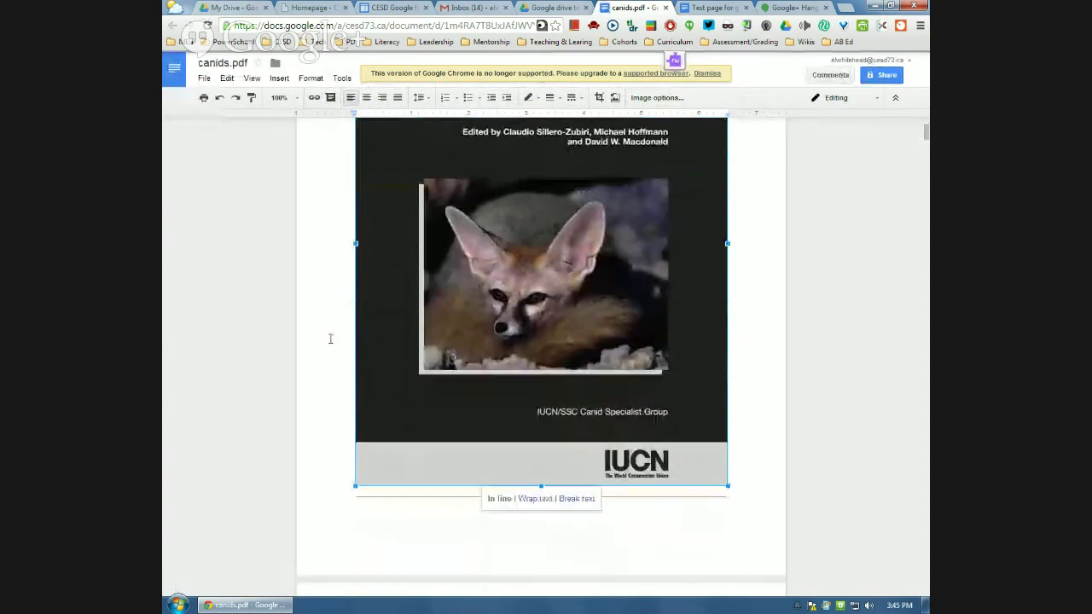
scroll(333, 339, down, 1)
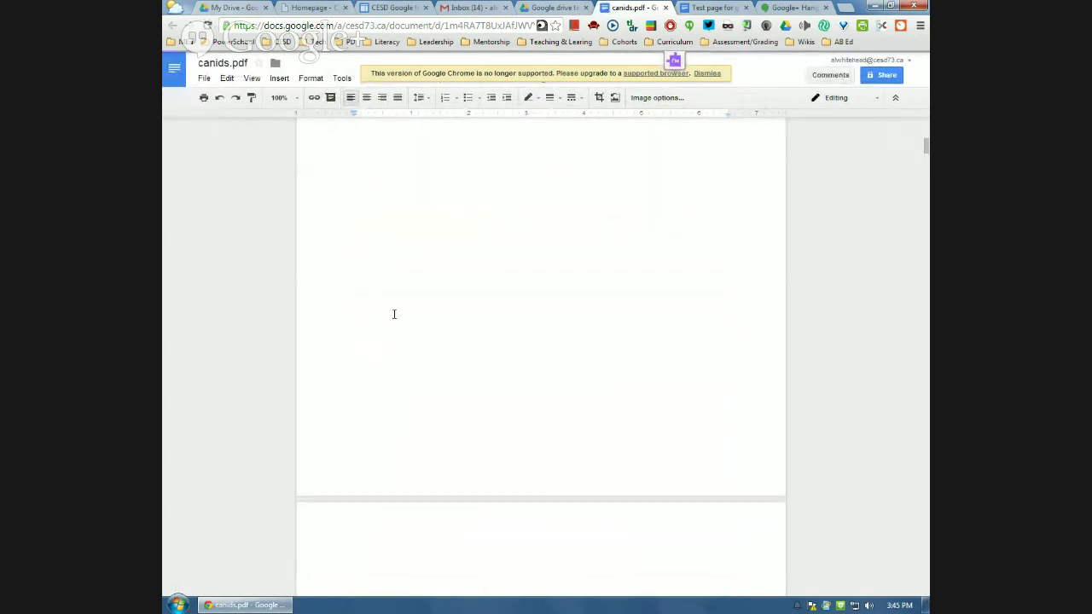
scroll(393, 314, down, 5)
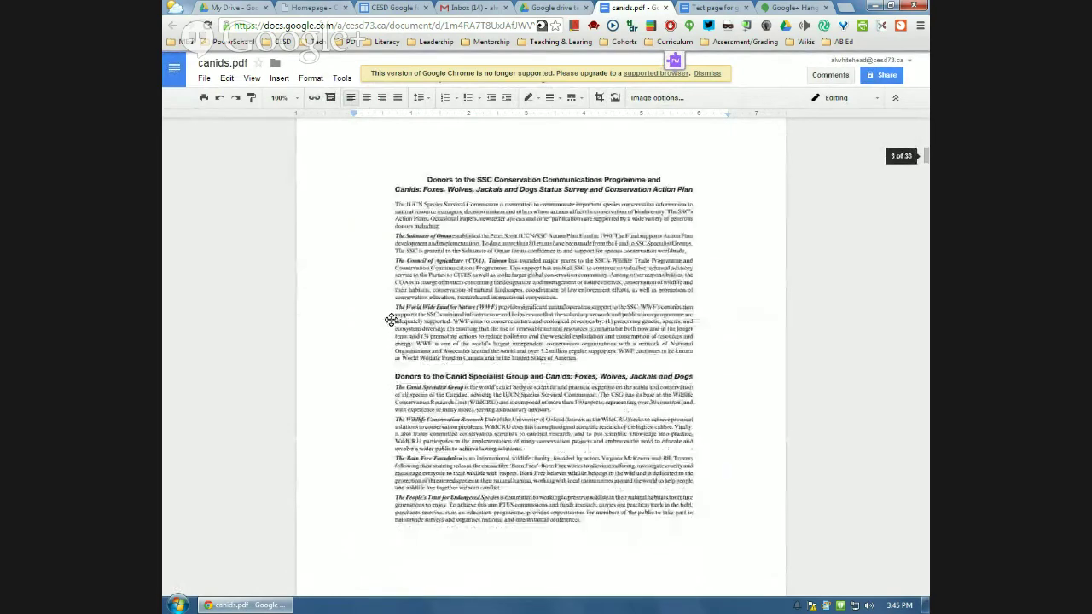
scroll(390, 316, down, 1)
scroll(384, 298, up, 1)
scroll(397, 288, down, 1)
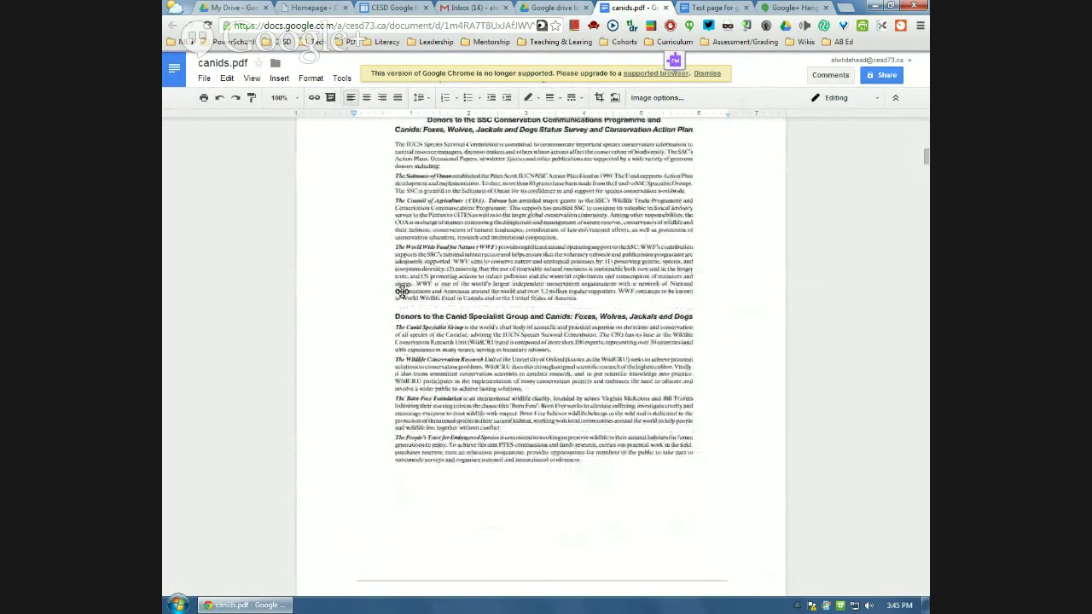
scroll(370, 295, down, 5)
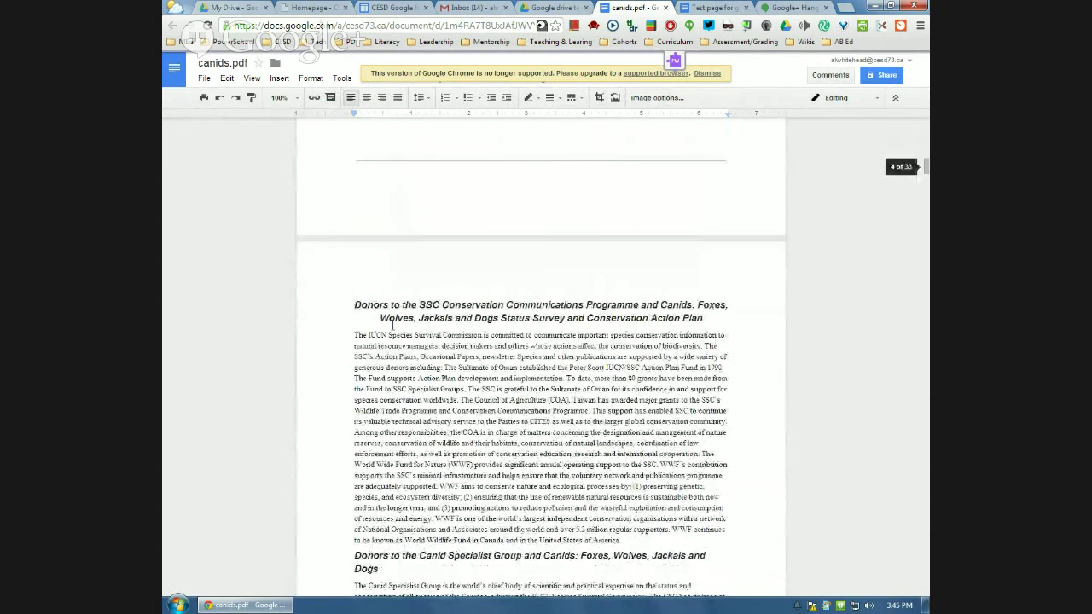
- Select a passage in the first donors paragraph of the converted text to check that it is selectable text
scroll(393, 324, down, 2)
scroll(457, 350, down, 1)
click(455, 231)
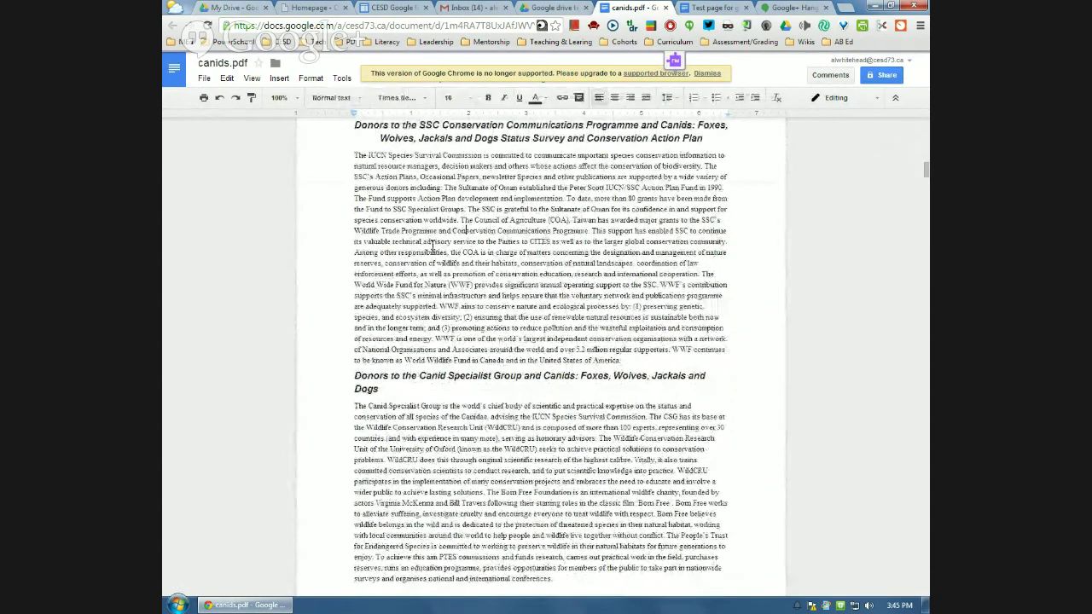
drag(433, 245, 592, 264)
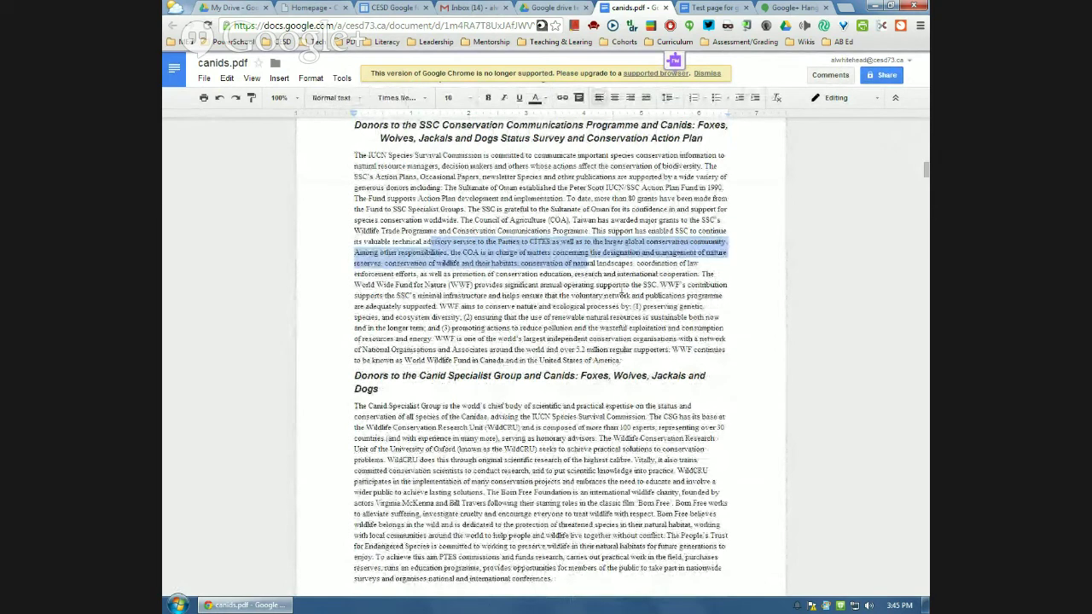
scroll(634, 332, down, 1)
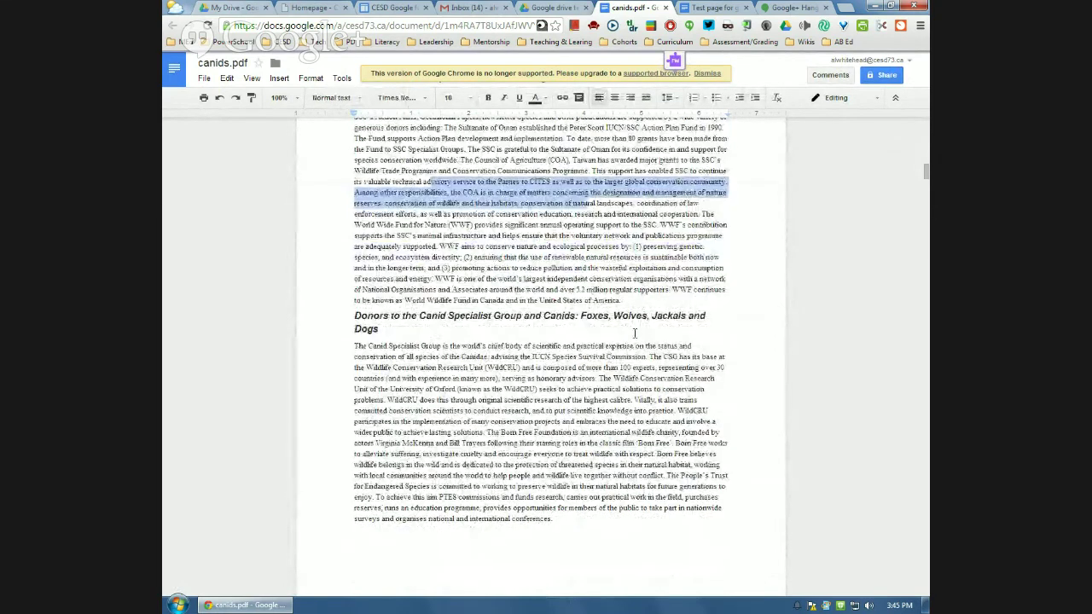
- Compare the page images in the converted canids.pdf with the editable donors text that follows them
scroll(634, 338, up, 4)
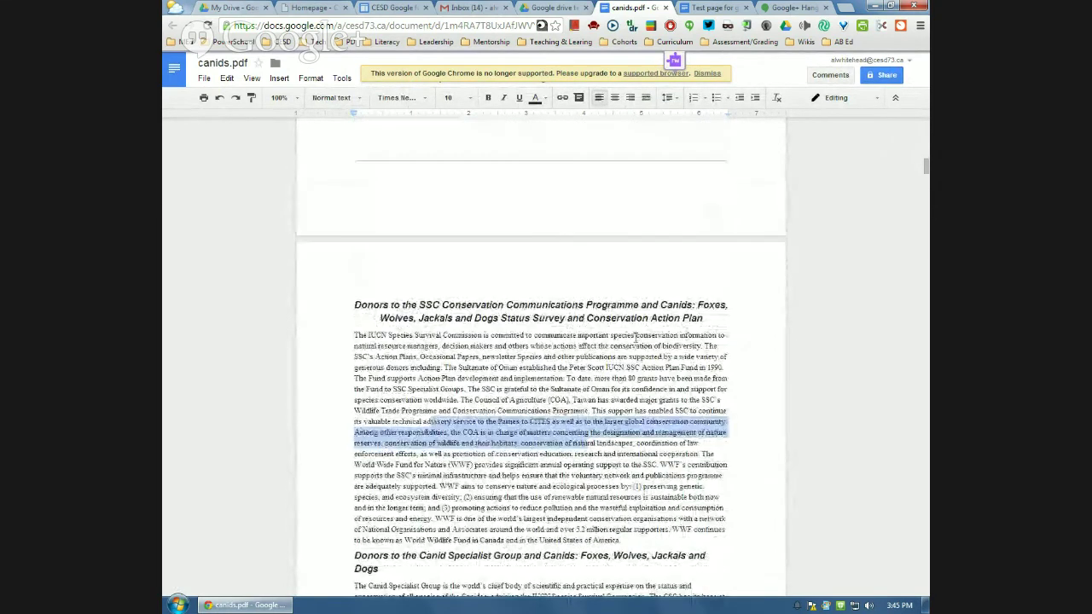
scroll(635, 337, up, 10)
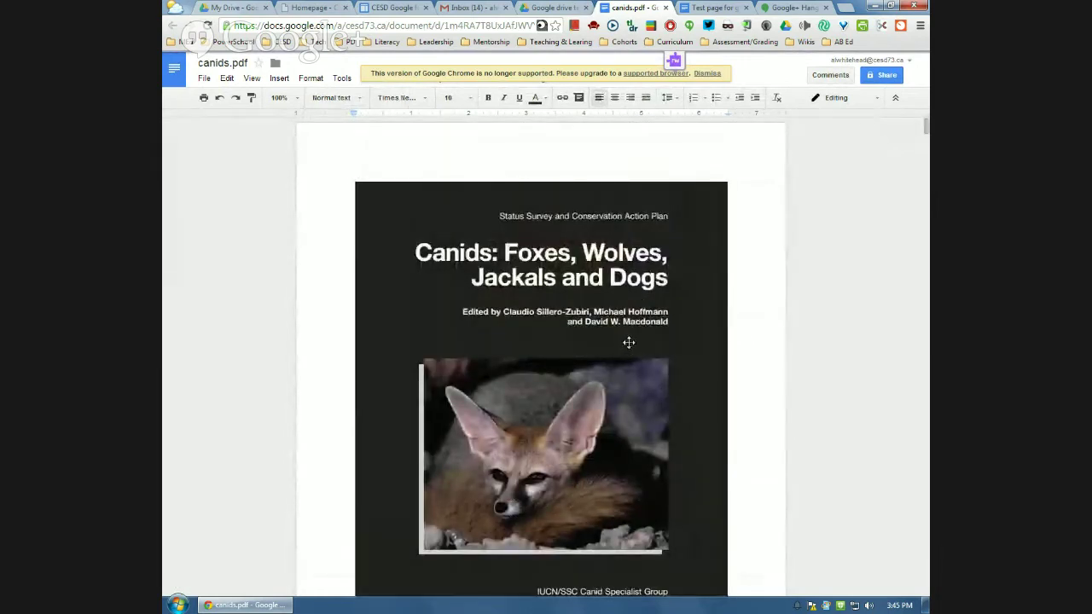
scroll(592, 415, down, 10)
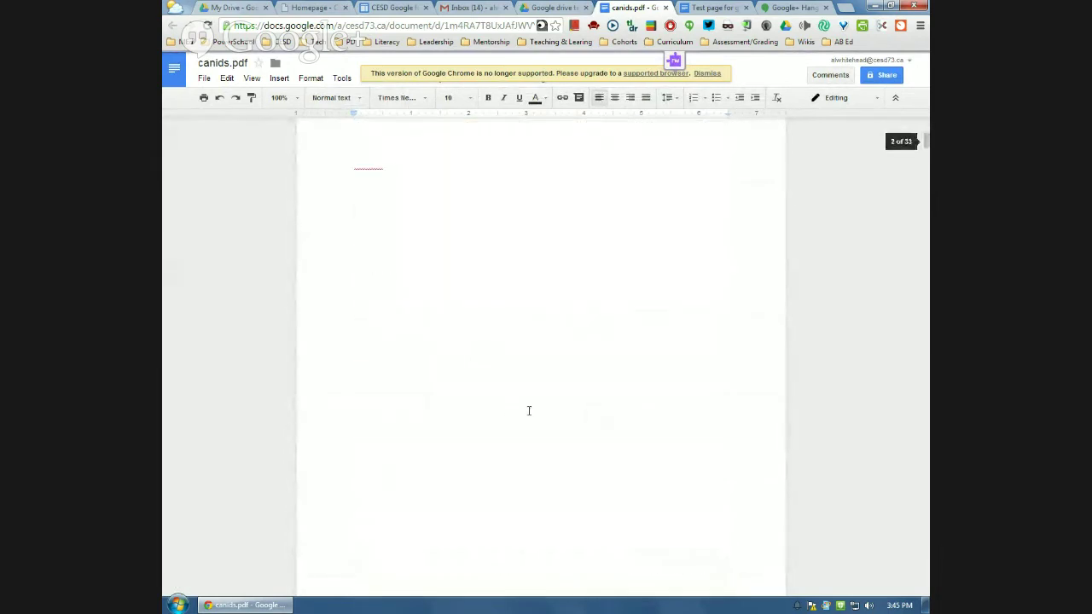
scroll(529, 412, down, 8)
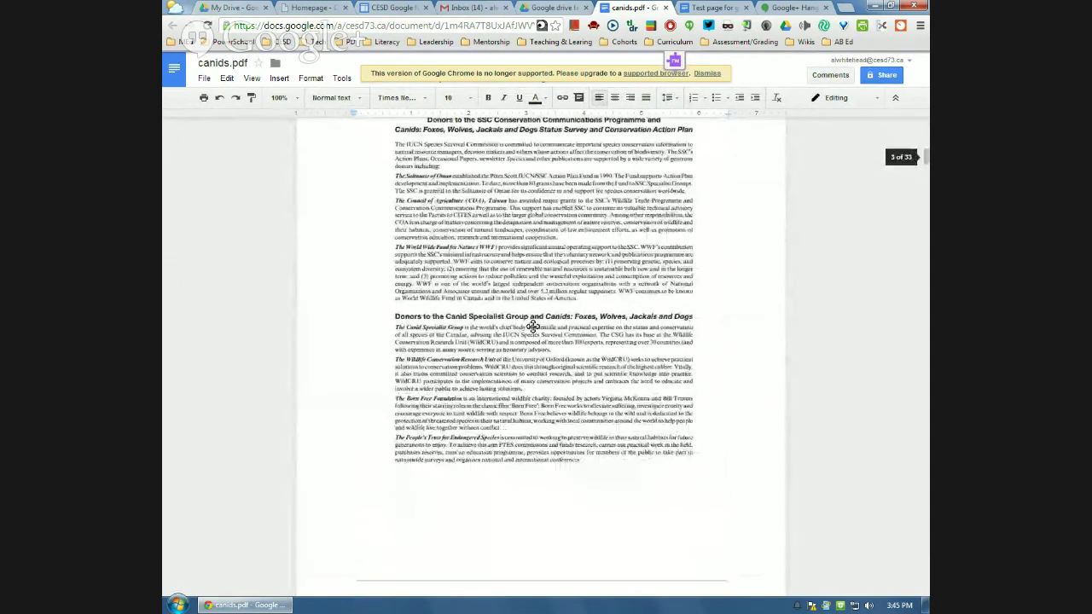
click(501, 269)
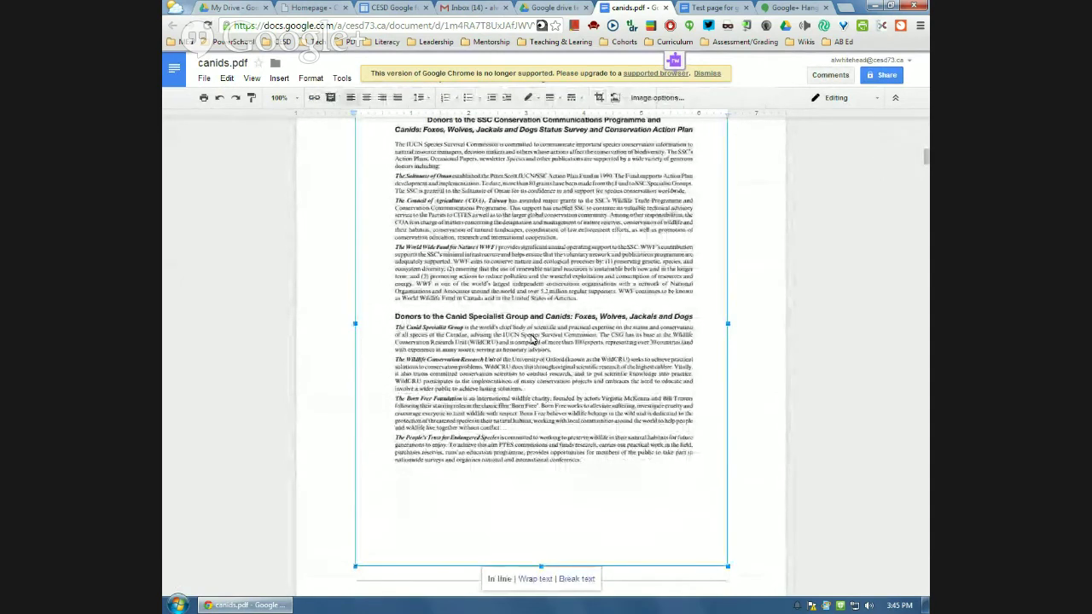
scroll(511, 341, down, 6)
click(609, 295)
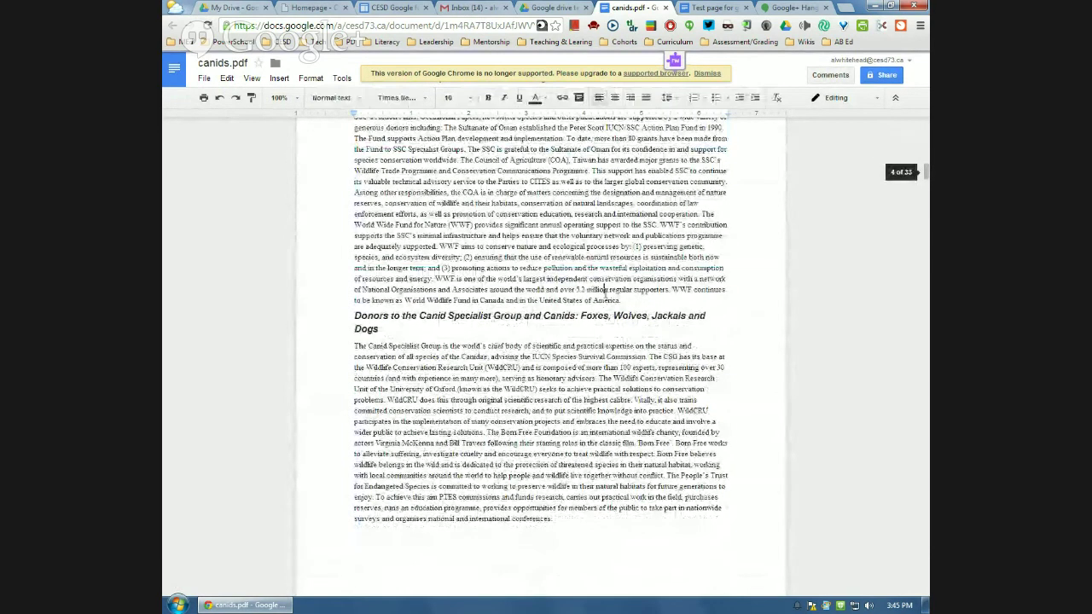
scroll(602, 367, up, 1)
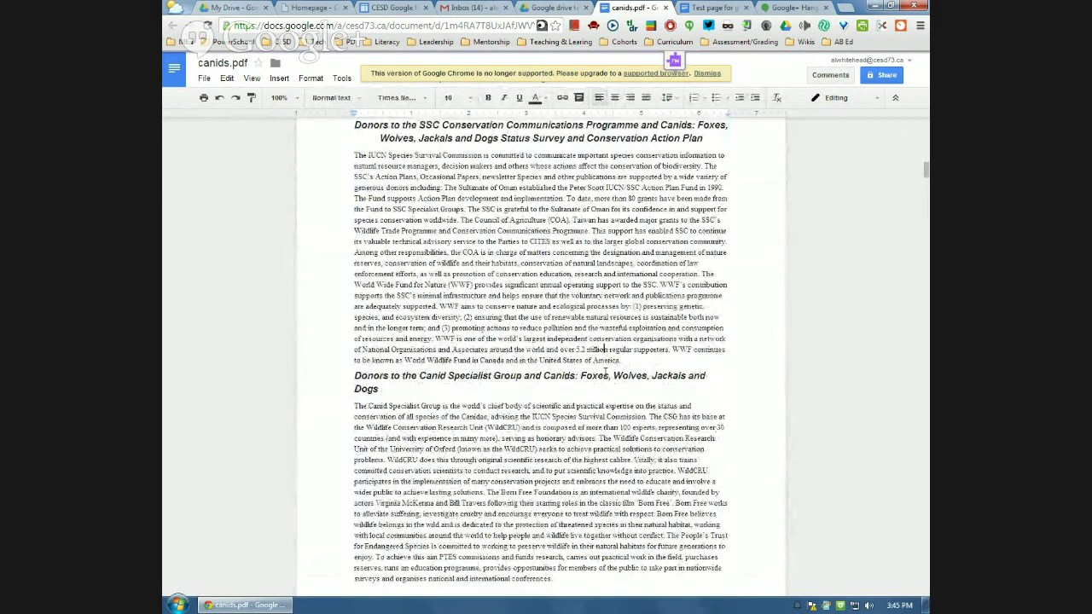
- Create a blank Google Docs document in the "Google drive test" folder and dismiss the browser support notice
click(546, 11)
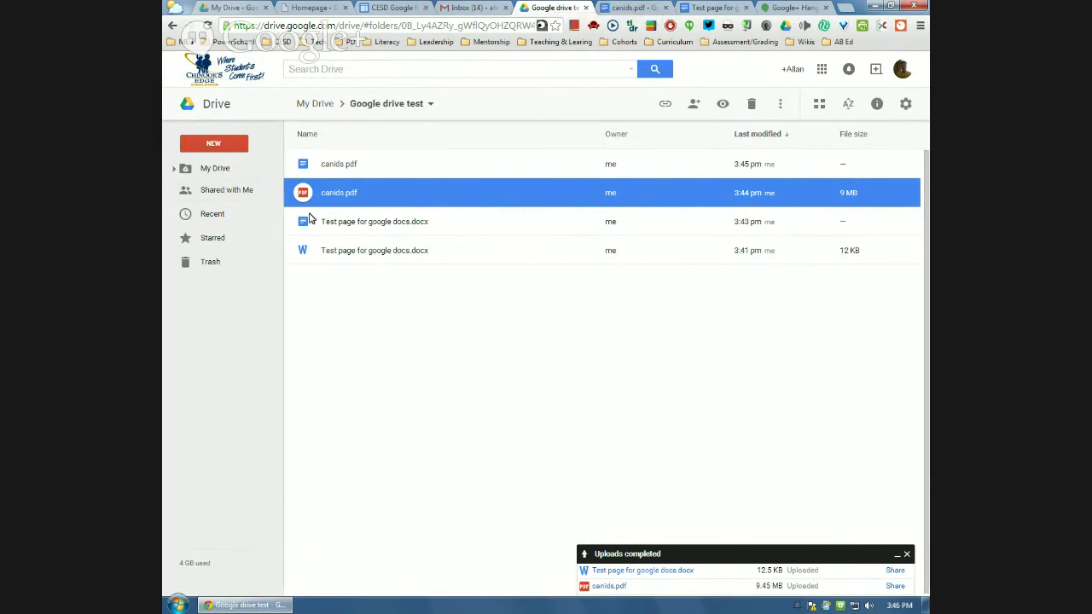
click(213, 145)
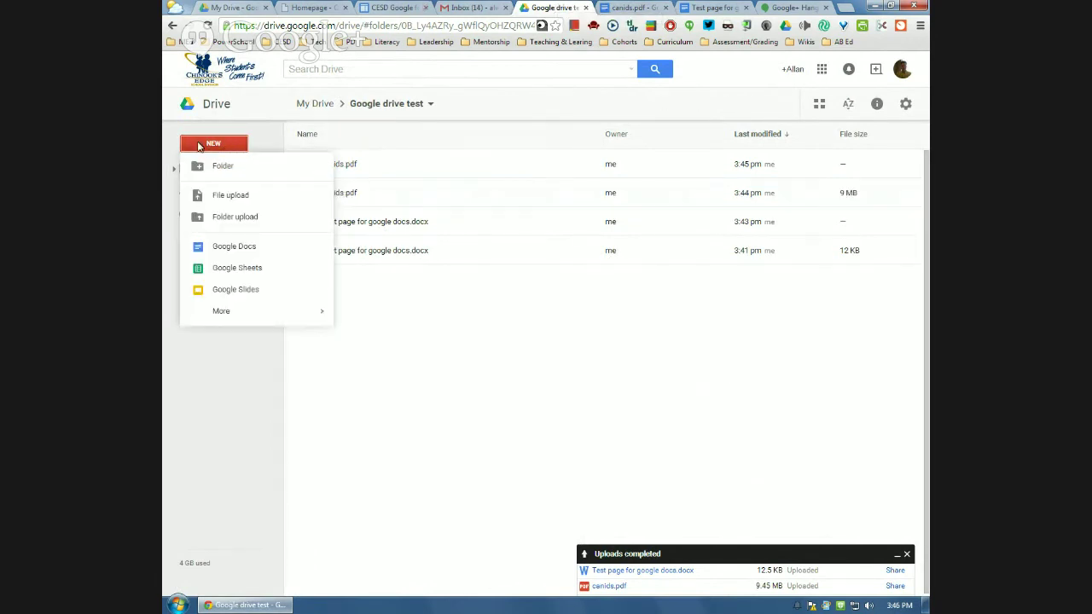
click(227, 249)
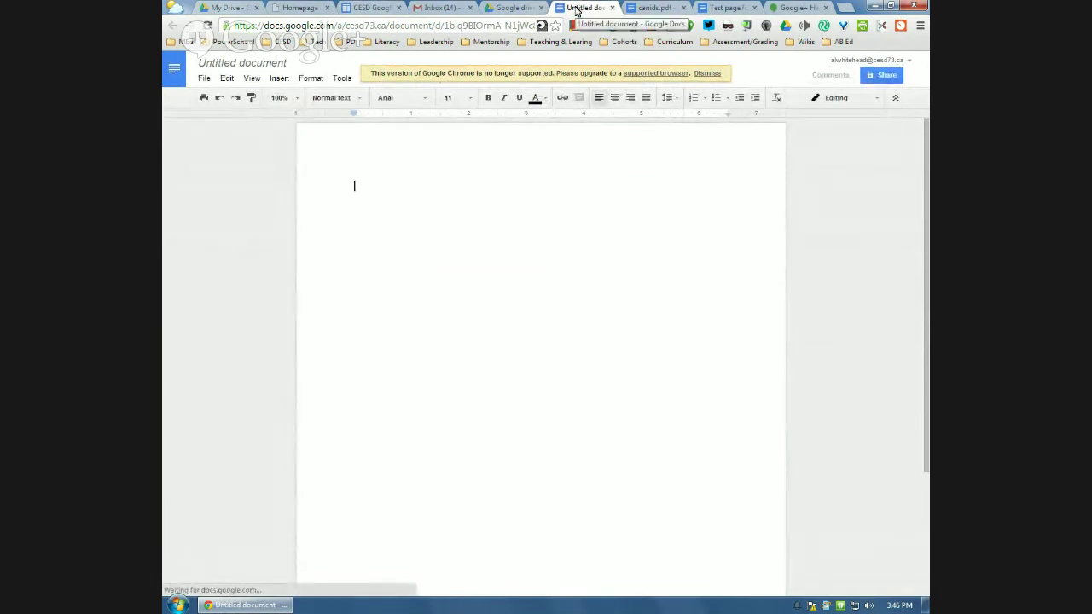
click(508, 8)
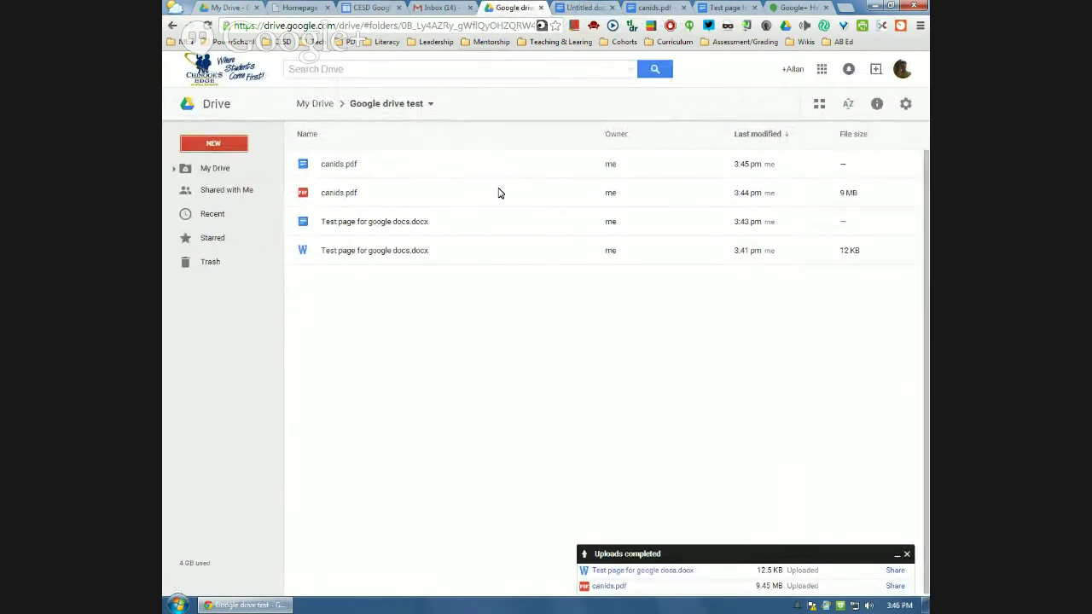
click(583, 8)
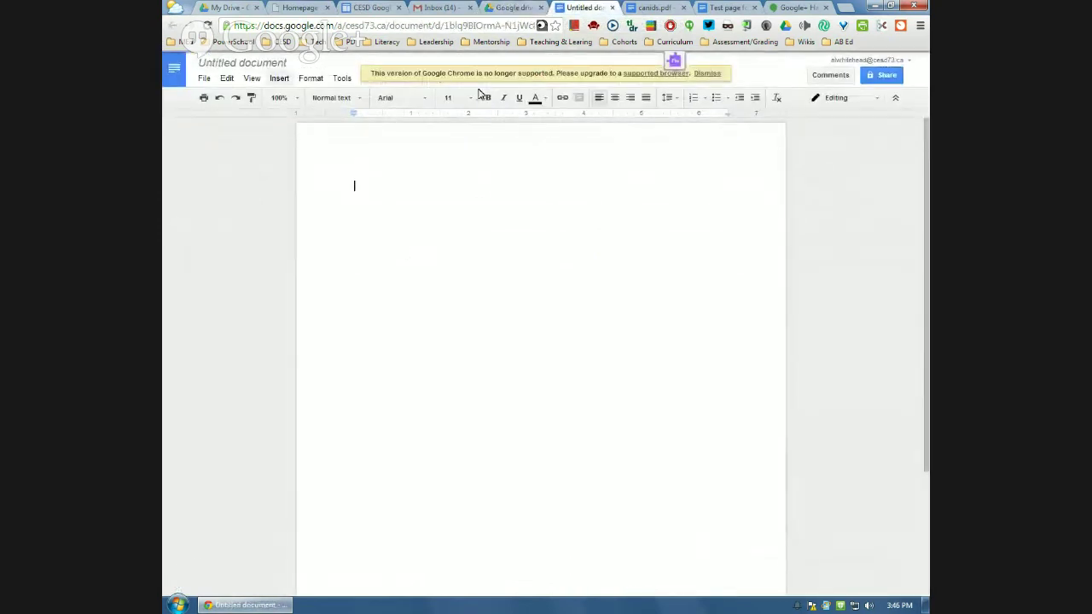
click(707, 75)
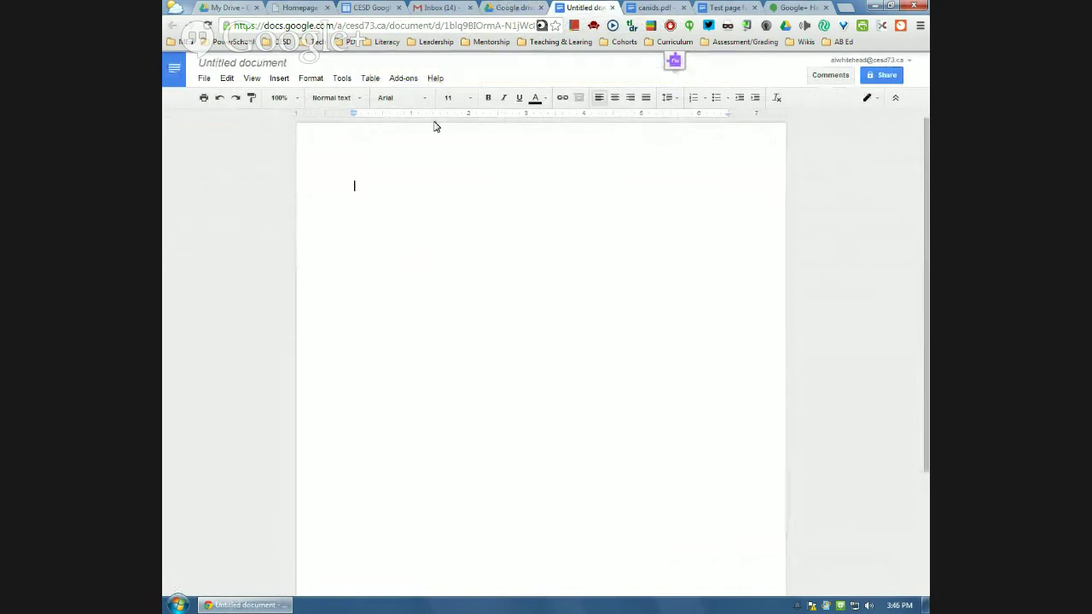
- Rename the untitled document as "test" and enter "this is a test" in its body
click(252, 67)
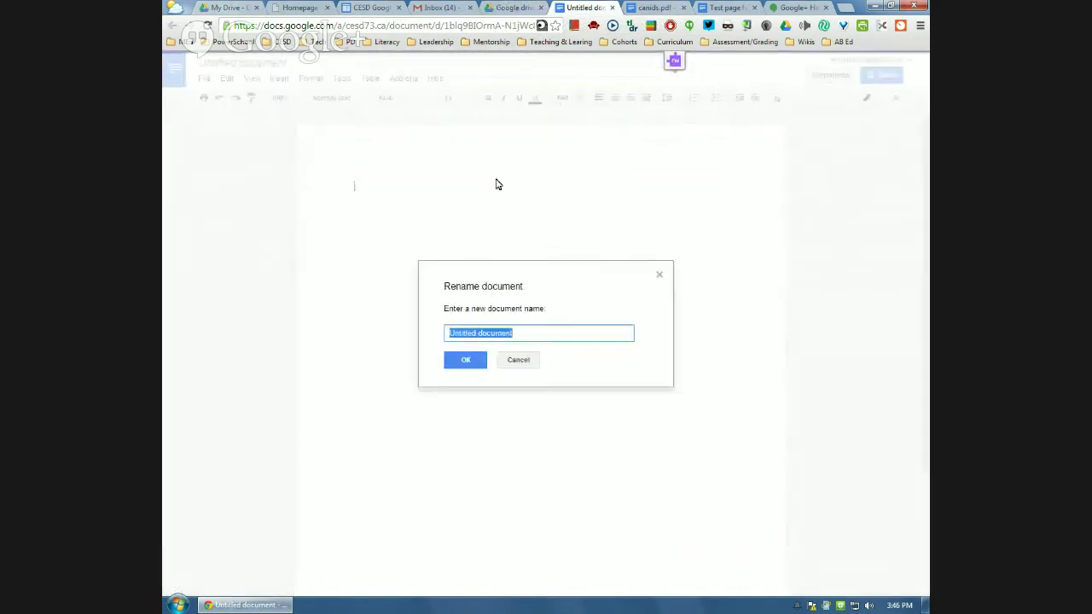
click(660, 275)
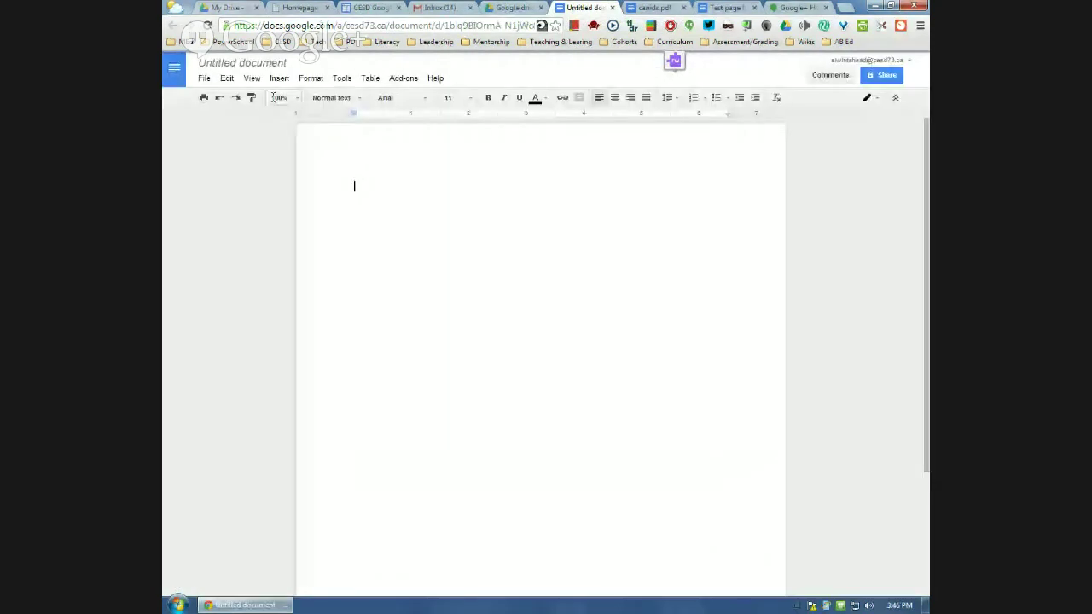
click(238, 65)
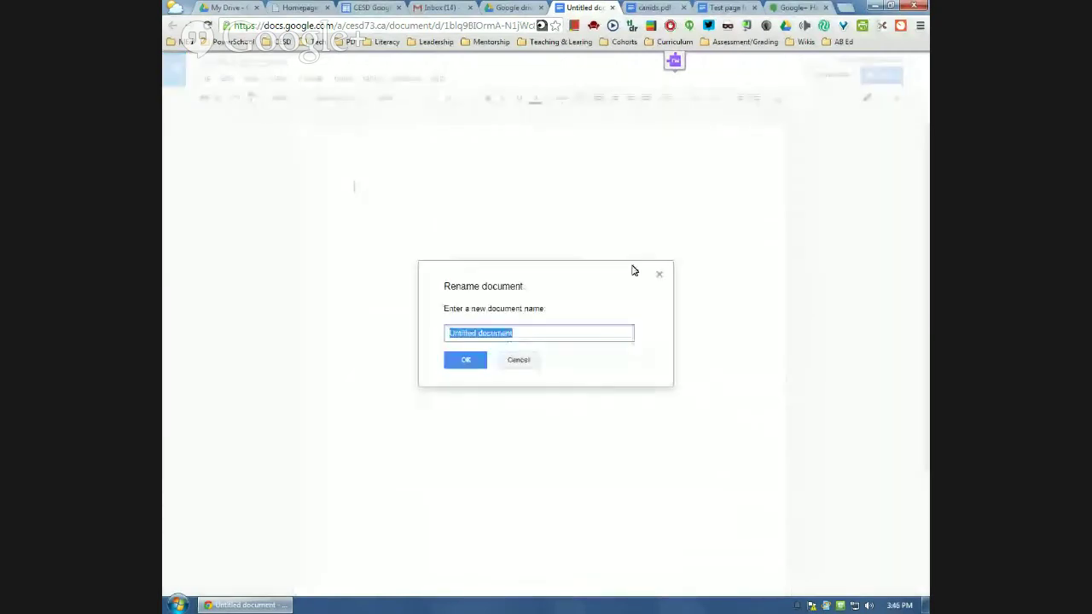
text(test)
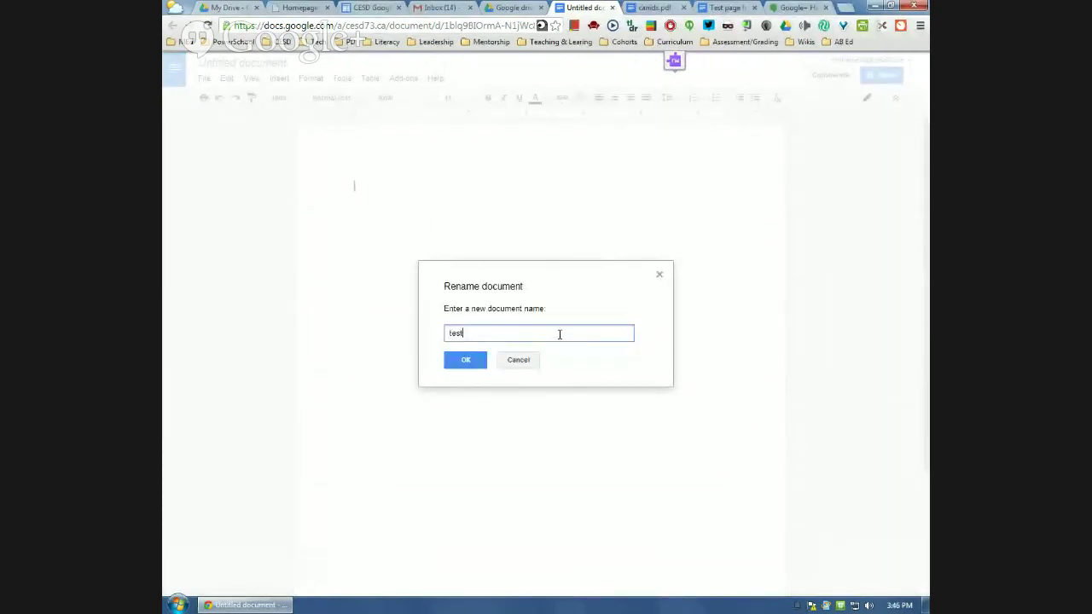
click(475, 360)
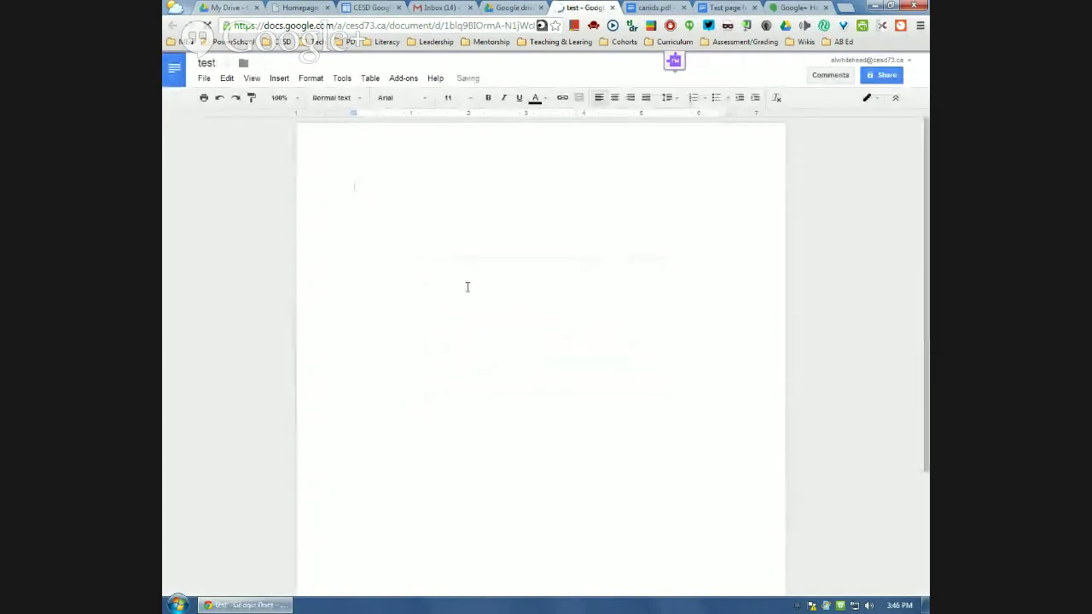
text(thisa)
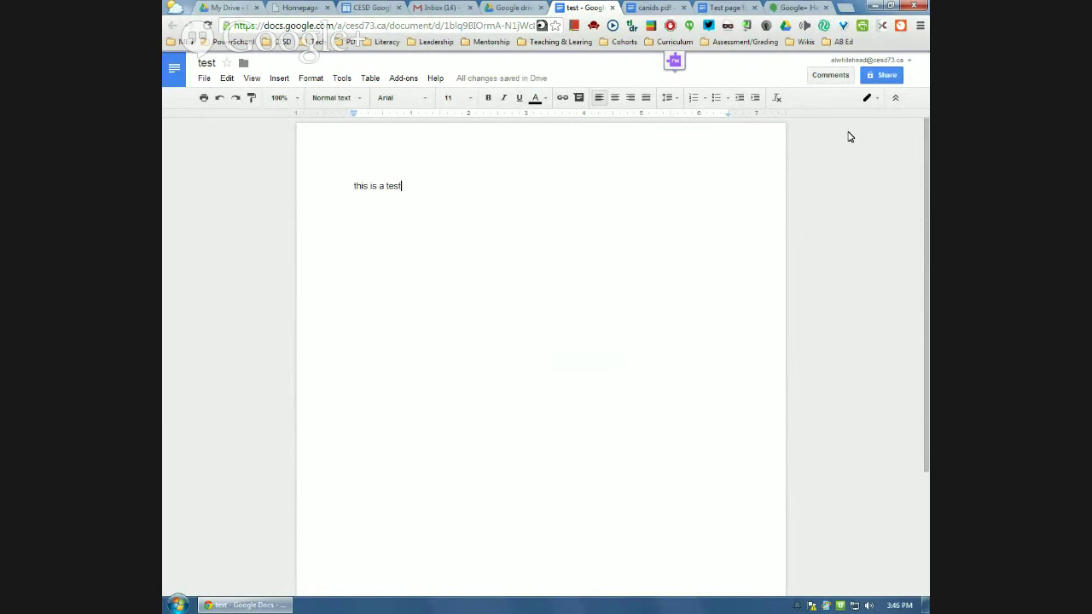
- Return to the "Google drive test" folder listing and dismiss the completed uploads notice
click(492, 5)
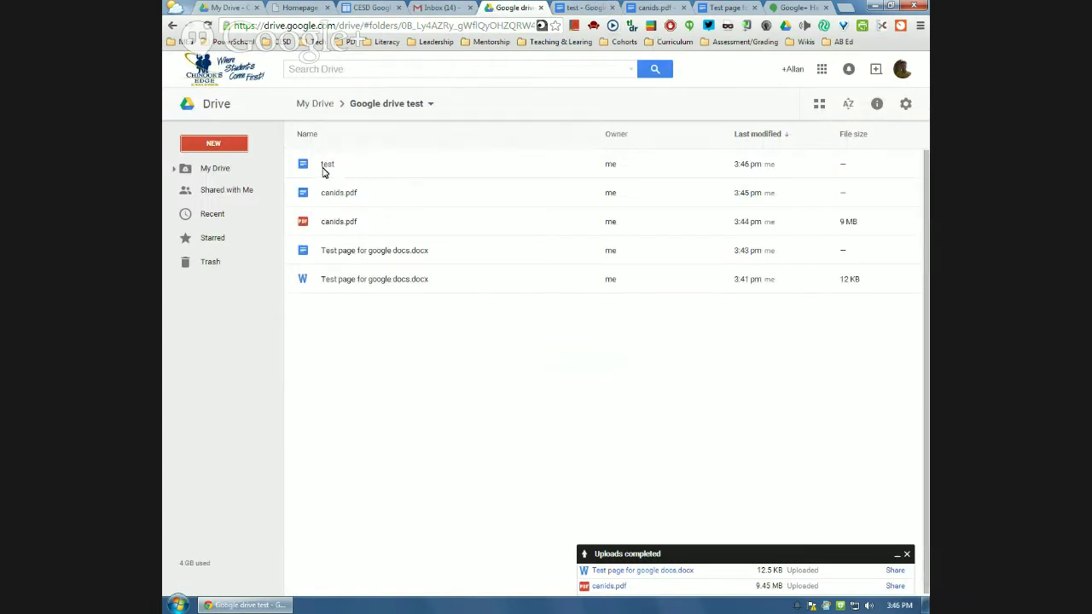
click(906, 554)
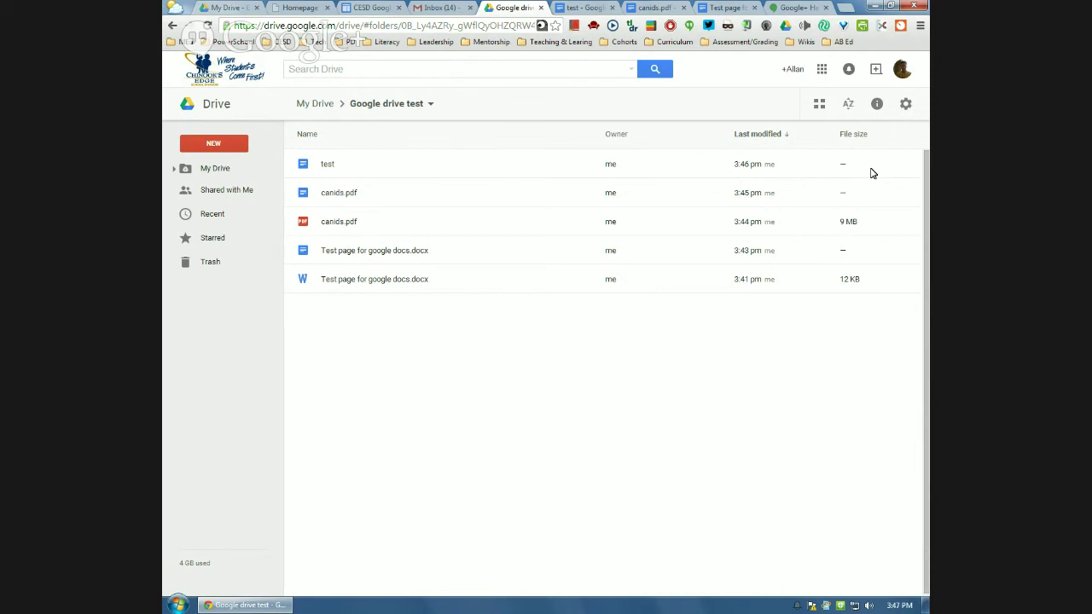
- Try the Drive setting that converts uploaded files to Google Docs editor format, switch it back off and close the settings
click(907, 106)
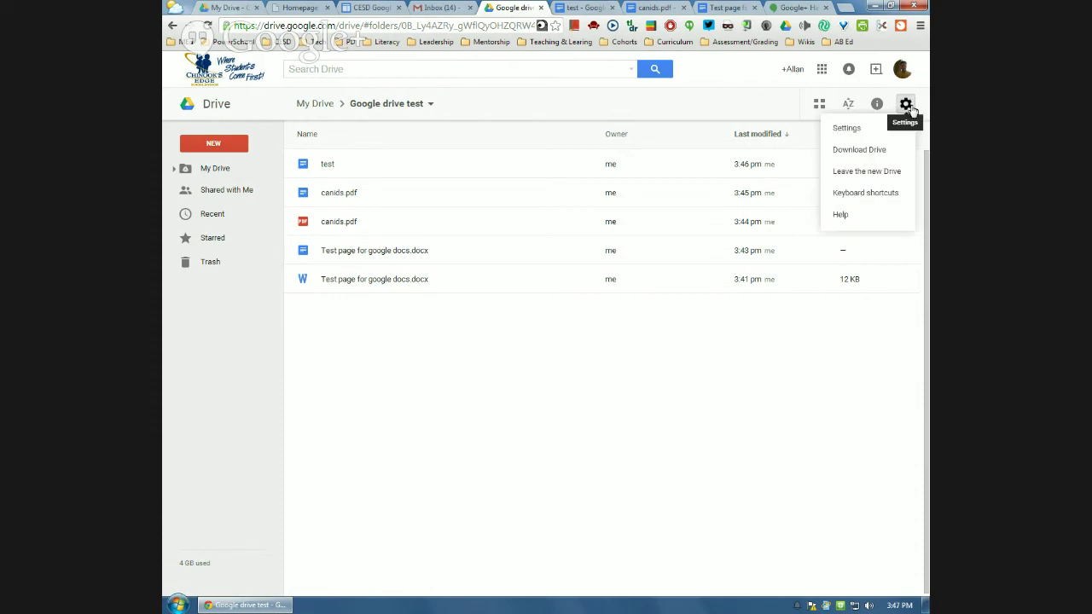
click(843, 129)
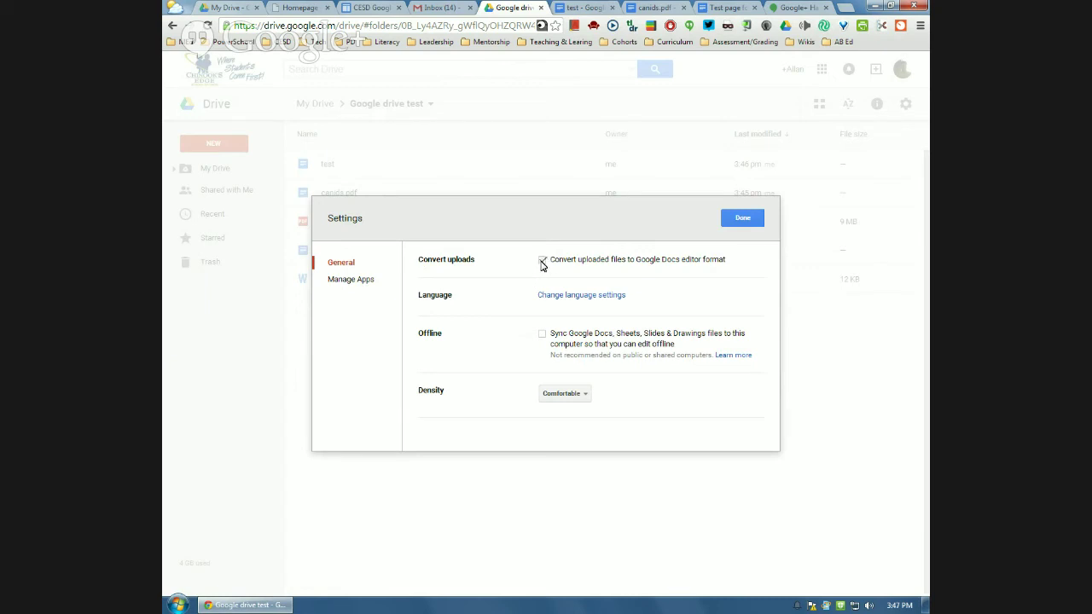
click(541, 261)
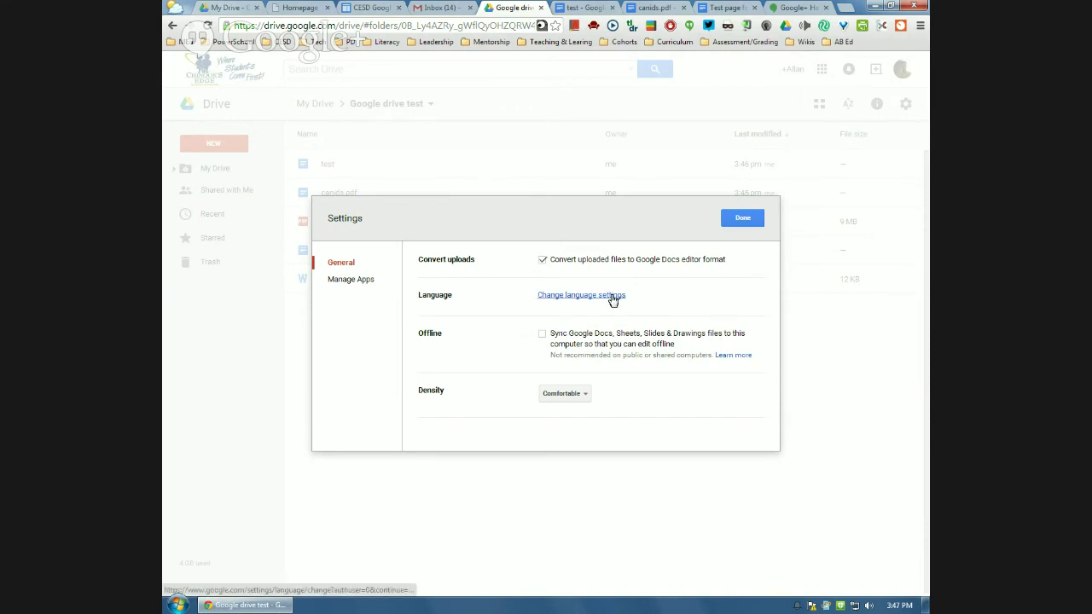
click(540, 261)
click(539, 264)
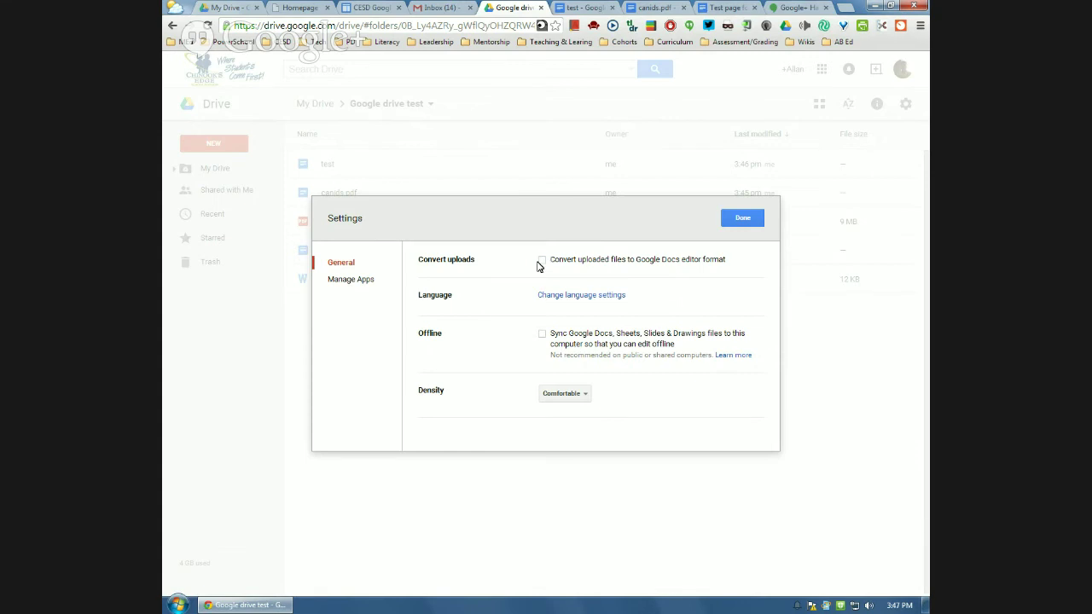
click(740, 221)
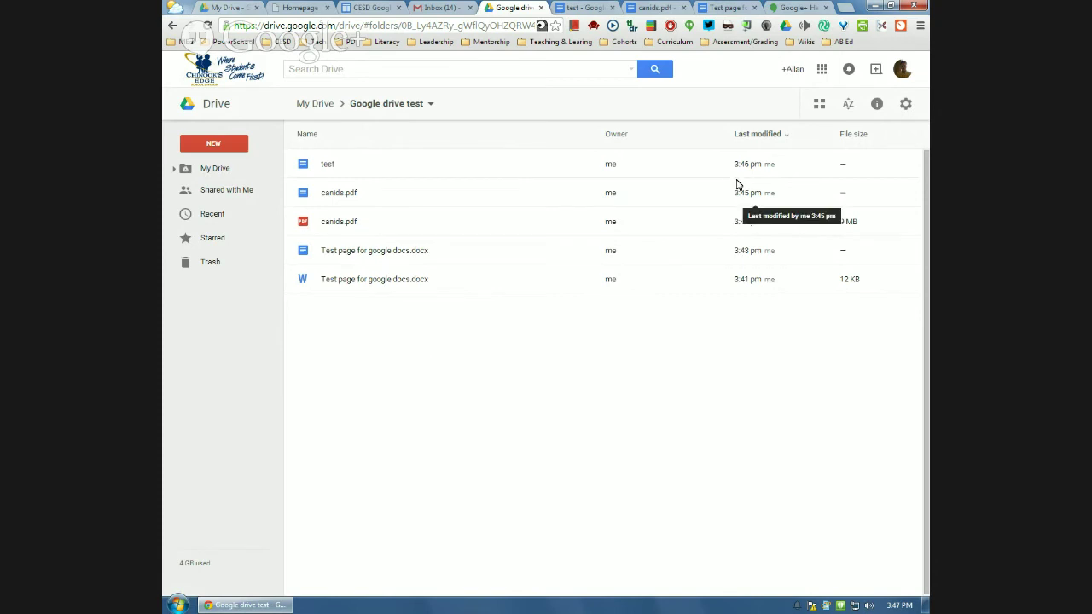
- Create a blank Google Sheets spreadsheet in the "Google drive test" folder and dismiss the browser support notice
click(201, 148)
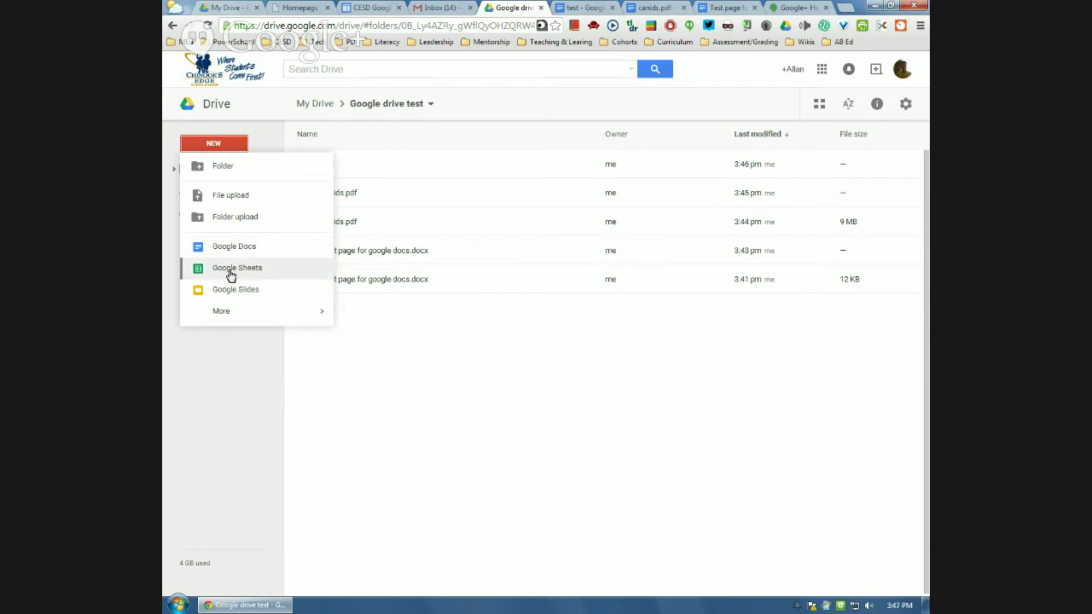
click(230, 271)
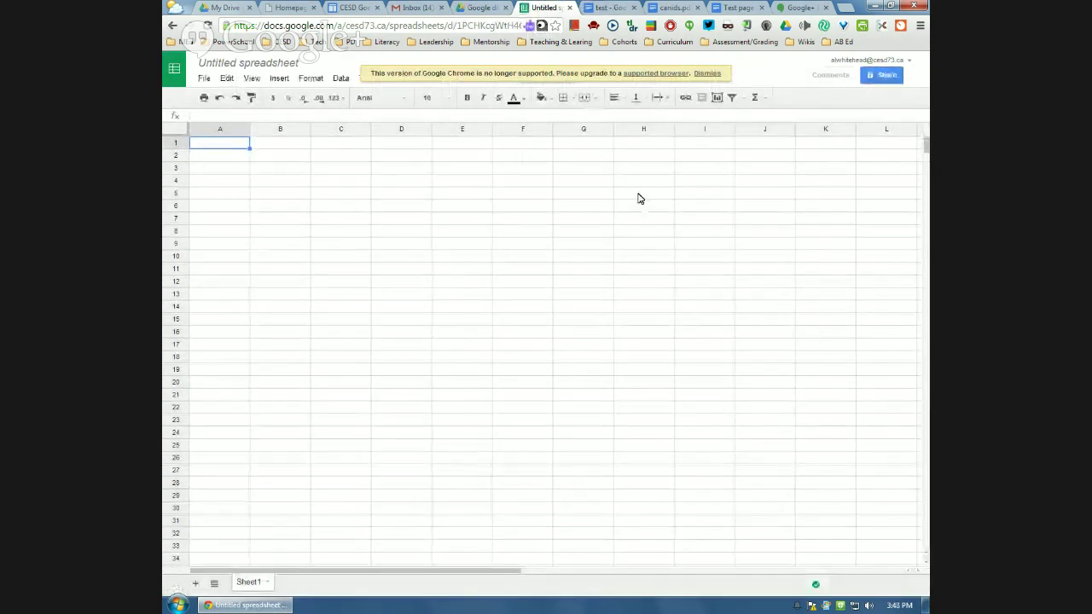
click(707, 74)
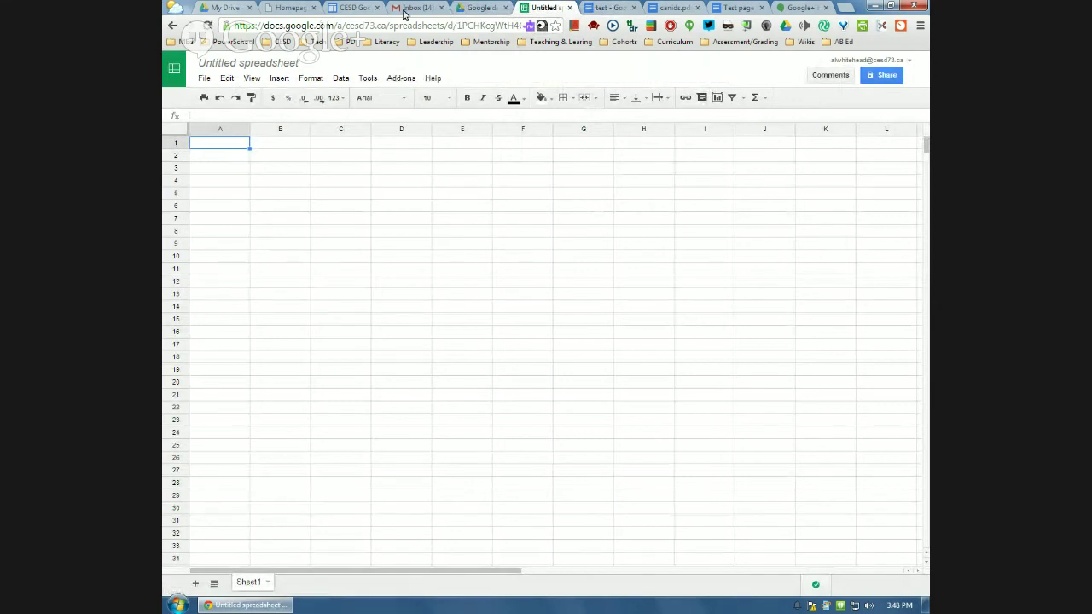
- Create a Google Slides presentation in the "Google drive test" folder, skipping the theme choice and dismissing the browser support notice
click(480, 8)
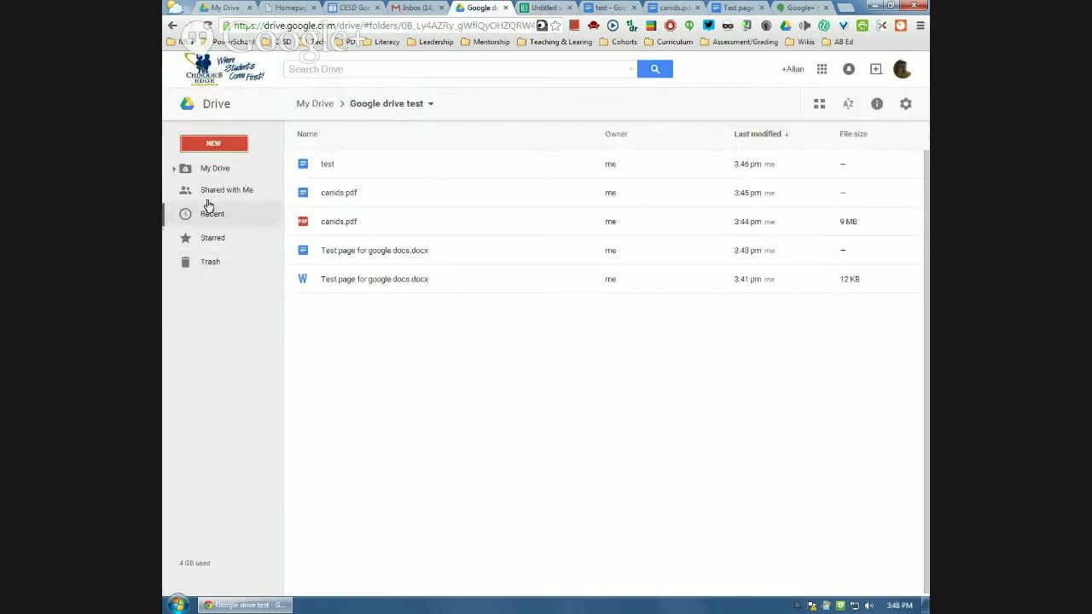
click(200, 142)
click(248, 293)
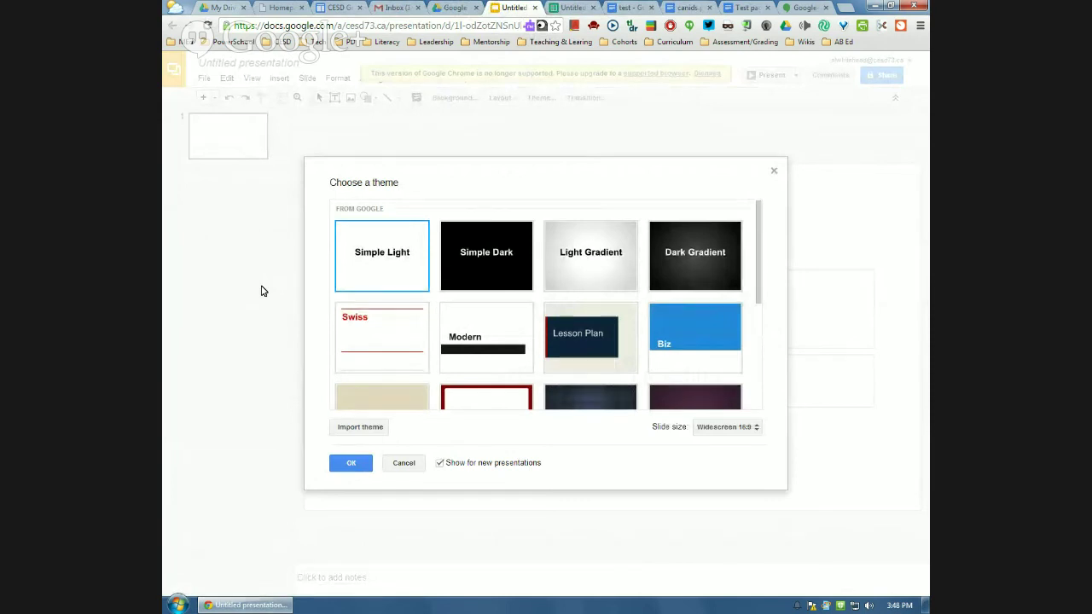
click(773, 170)
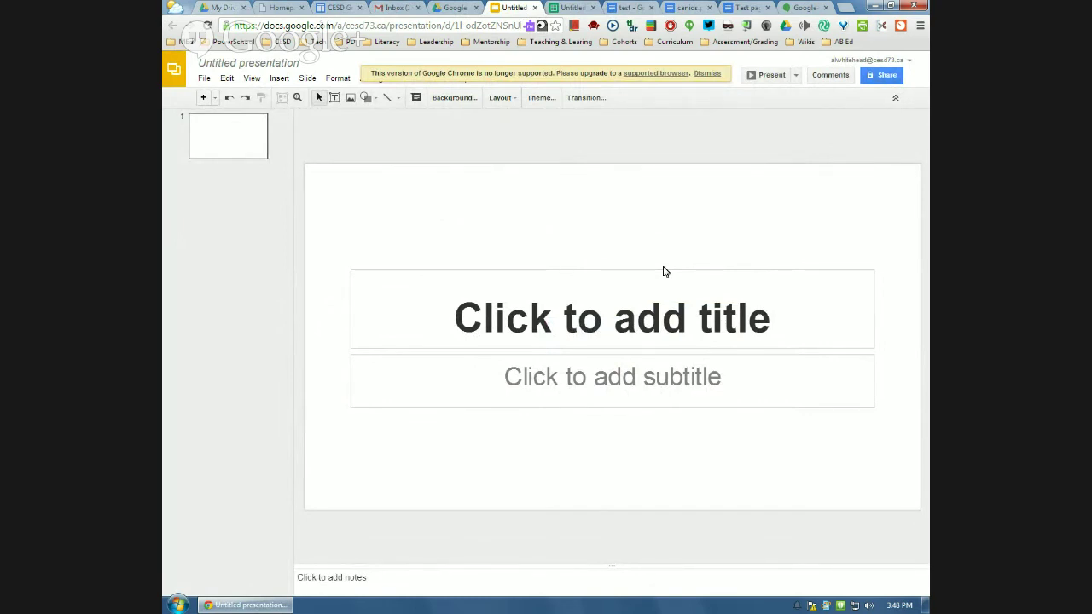
click(708, 74)
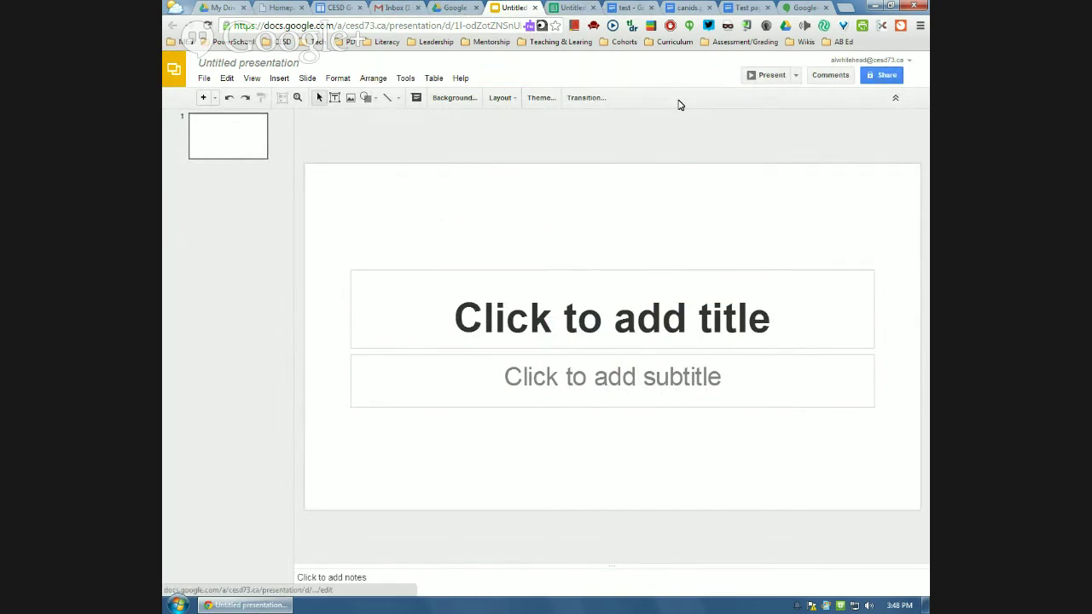
- Open the sharing settings of the "test" document and add a first colleague from the suggested contacts as recipient
click(456, 8)
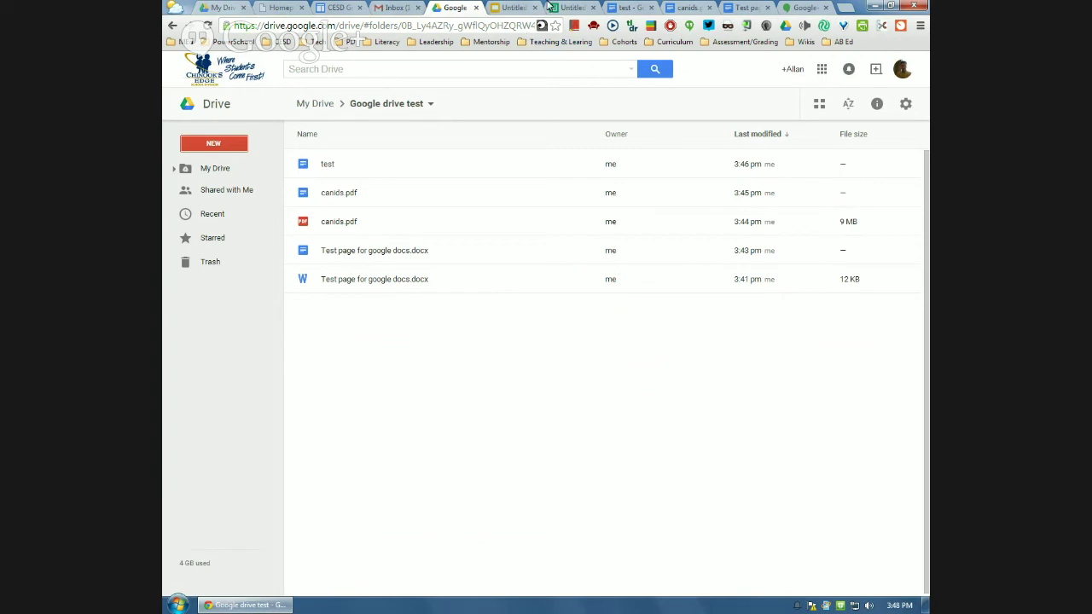
click(624, 10)
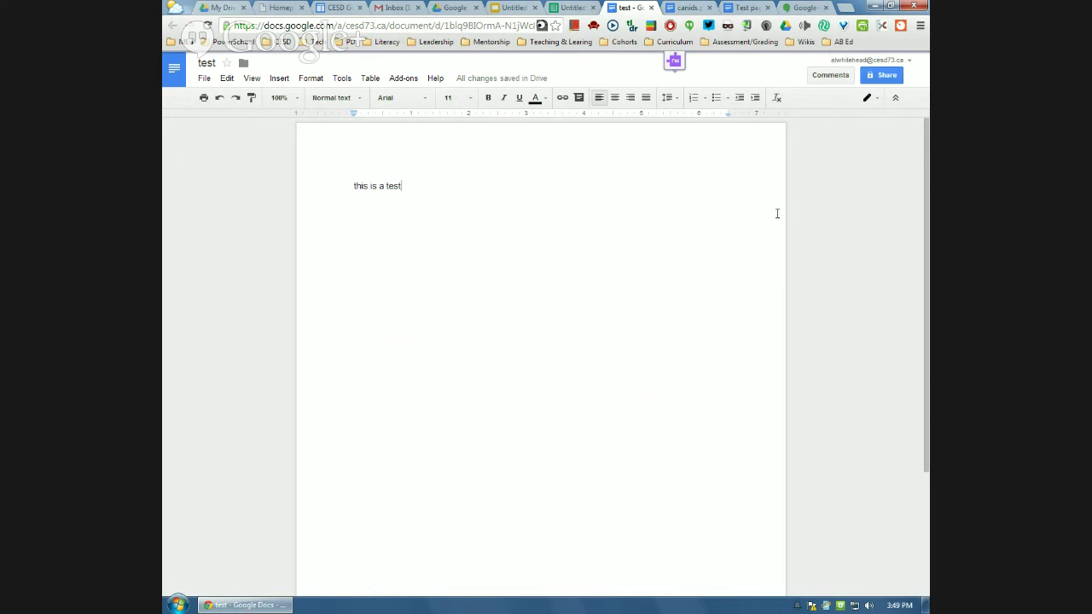
click(876, 75)
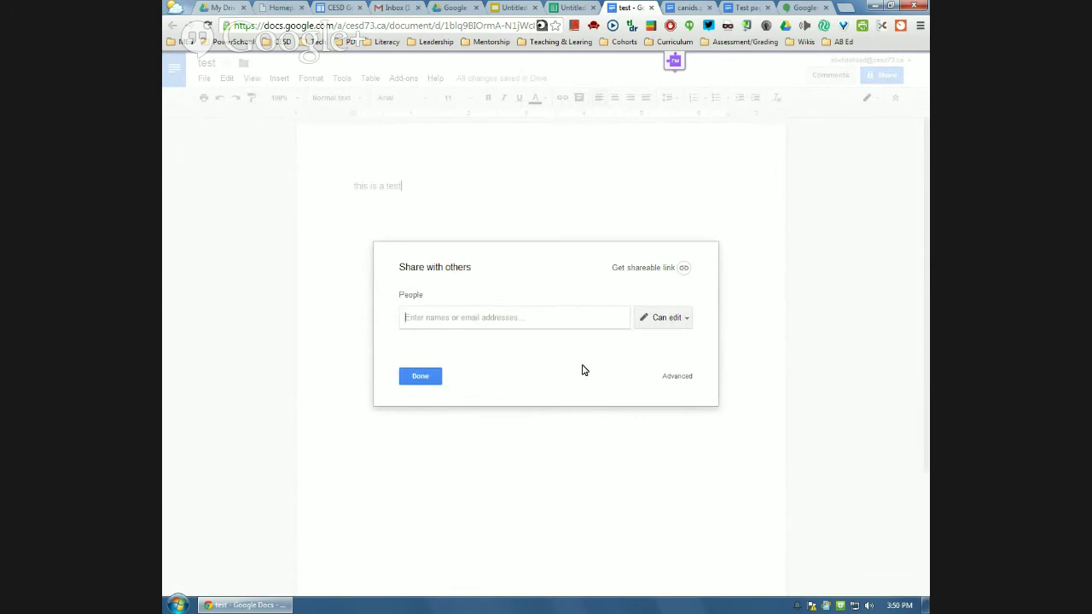
text(caitlin)
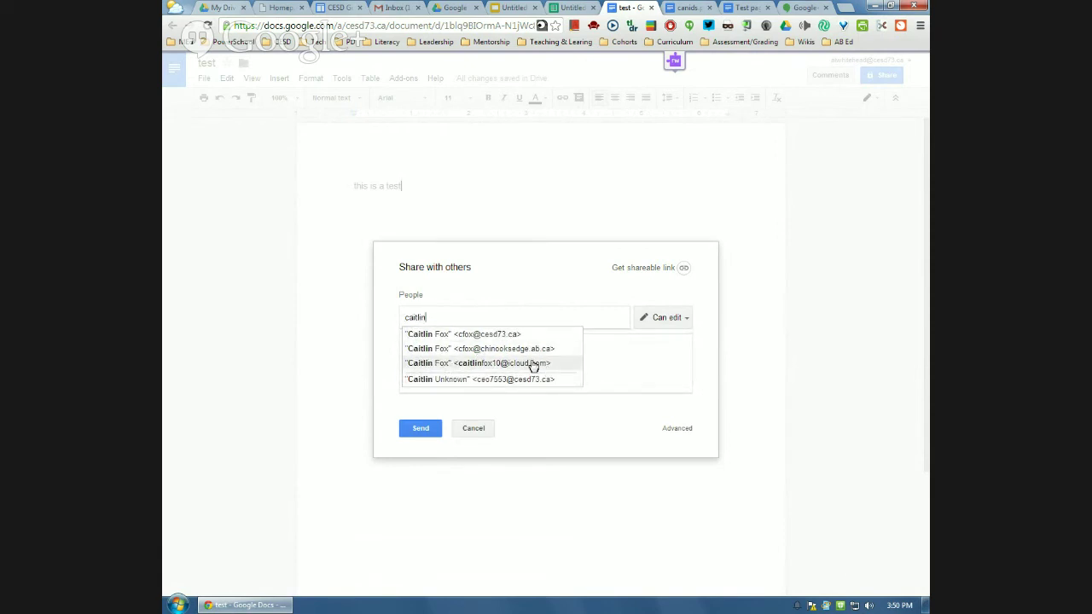
click(483, 333)
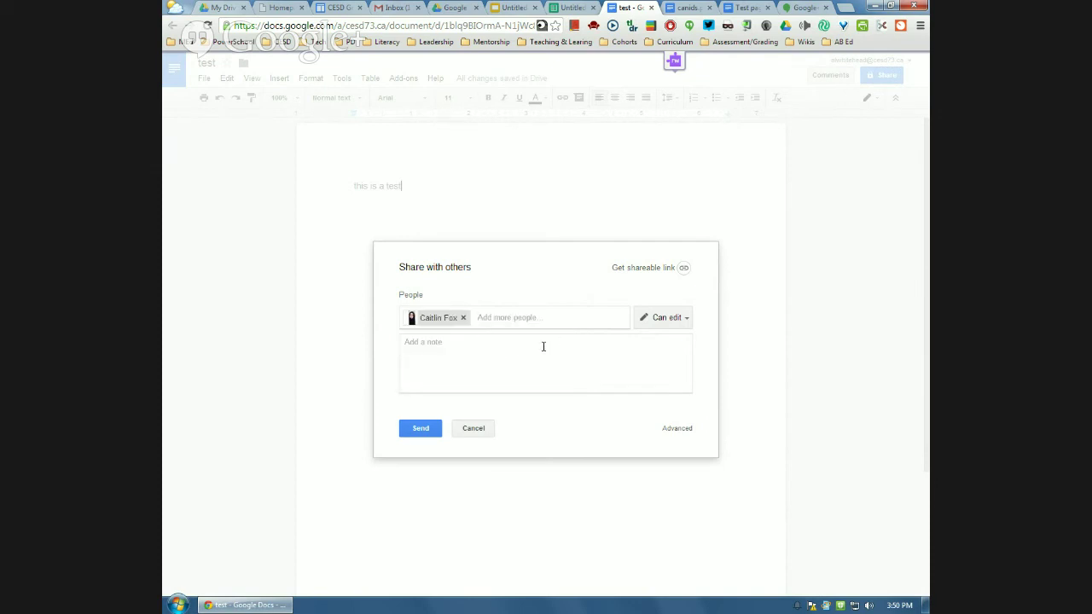
- Add a second colleague from the suggested contacts as a recipient and remove the first one
text(donelda)
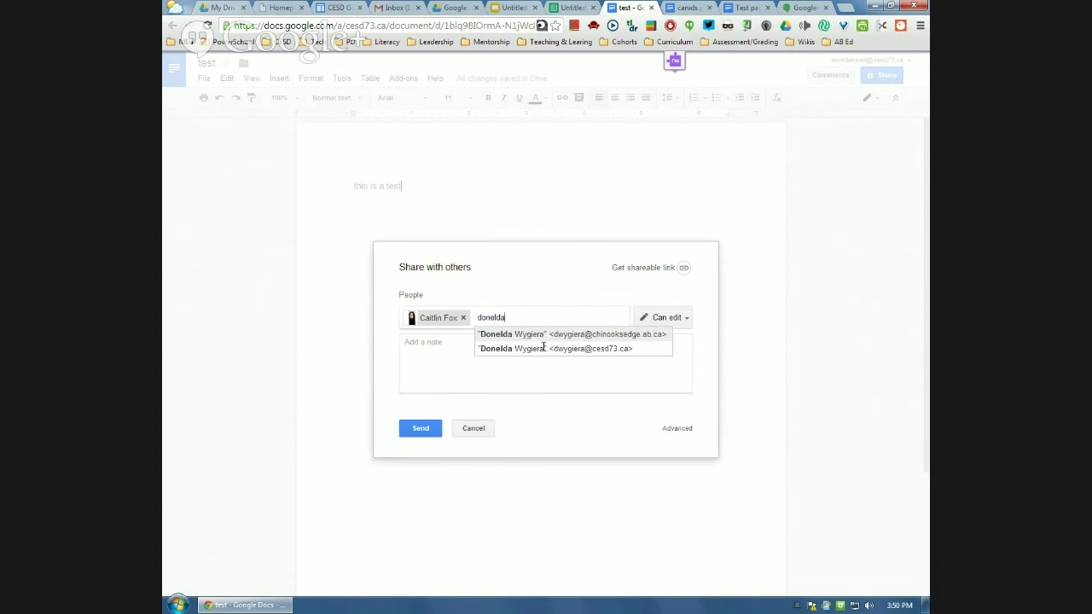
click(545, 349)
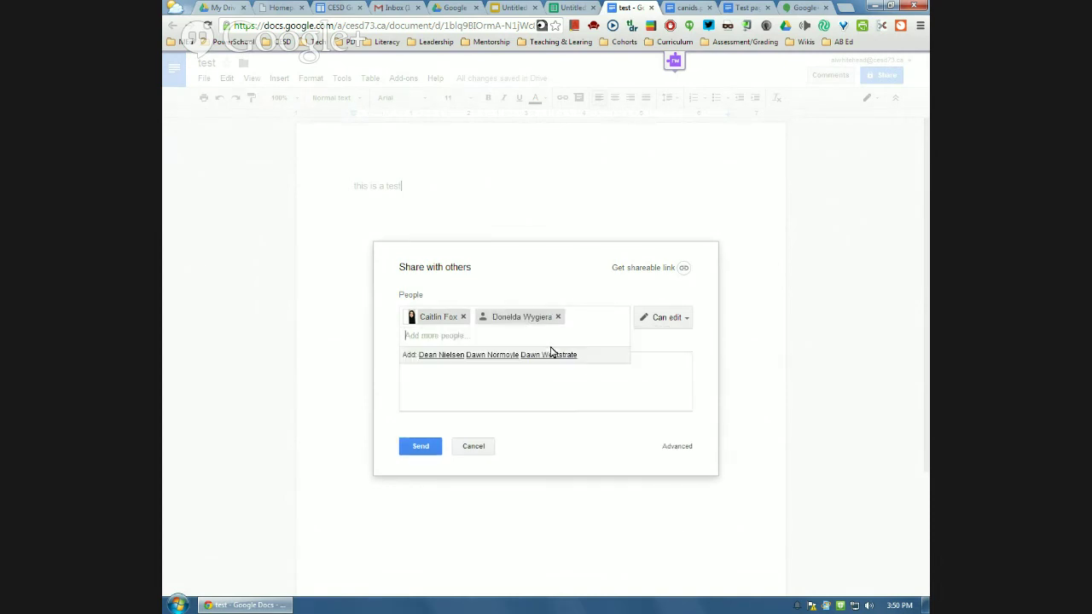
click(463, 317)
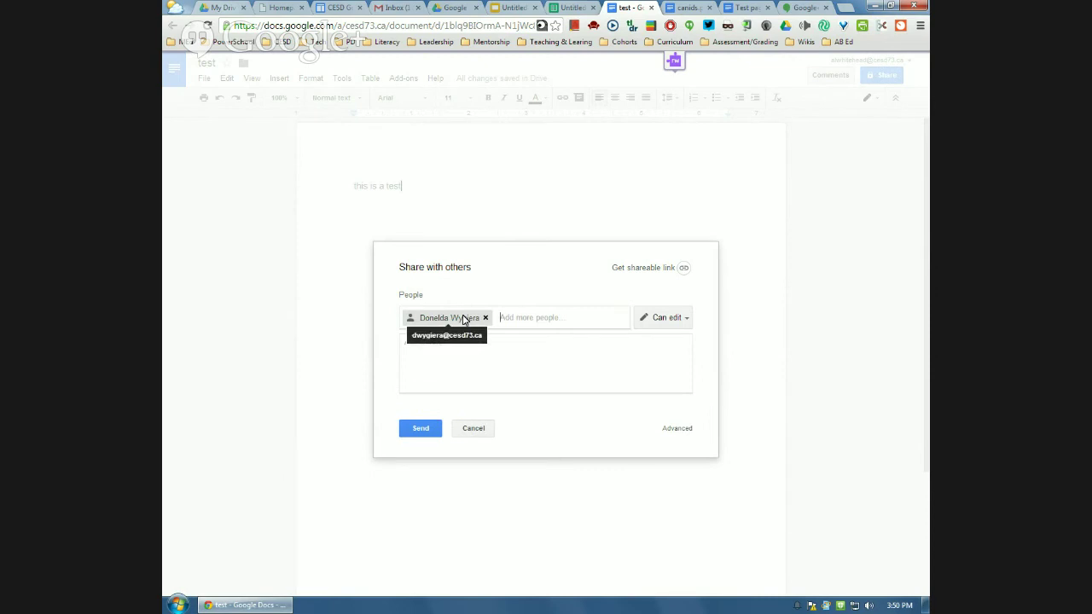
- Try the Can comment permission for the recipient, then set it to Can view and go to the empty note field
click(686, 321)
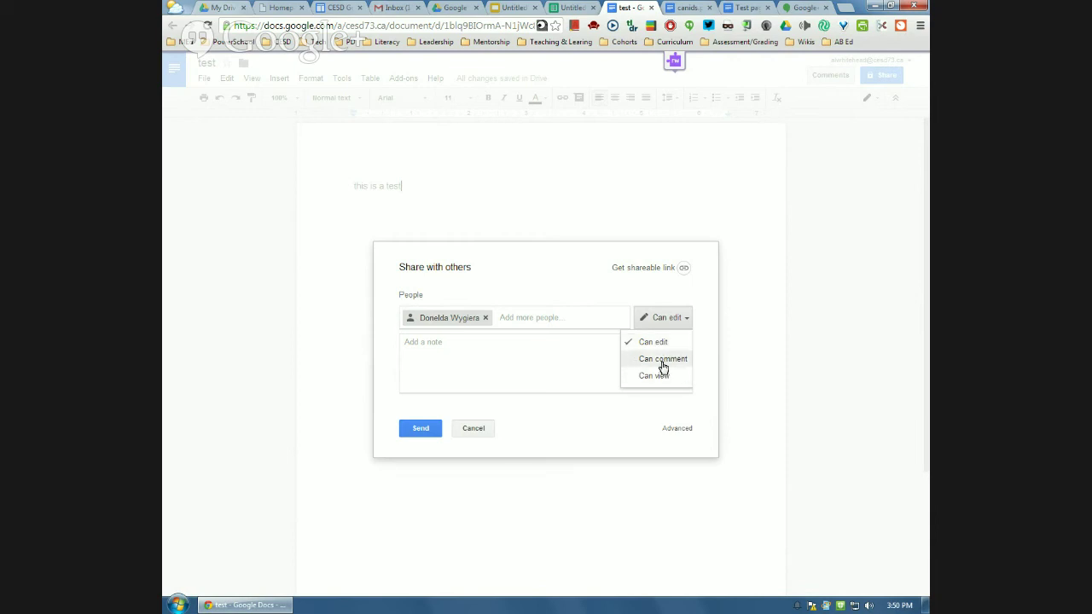
click(663, 359)
click(687, 321)
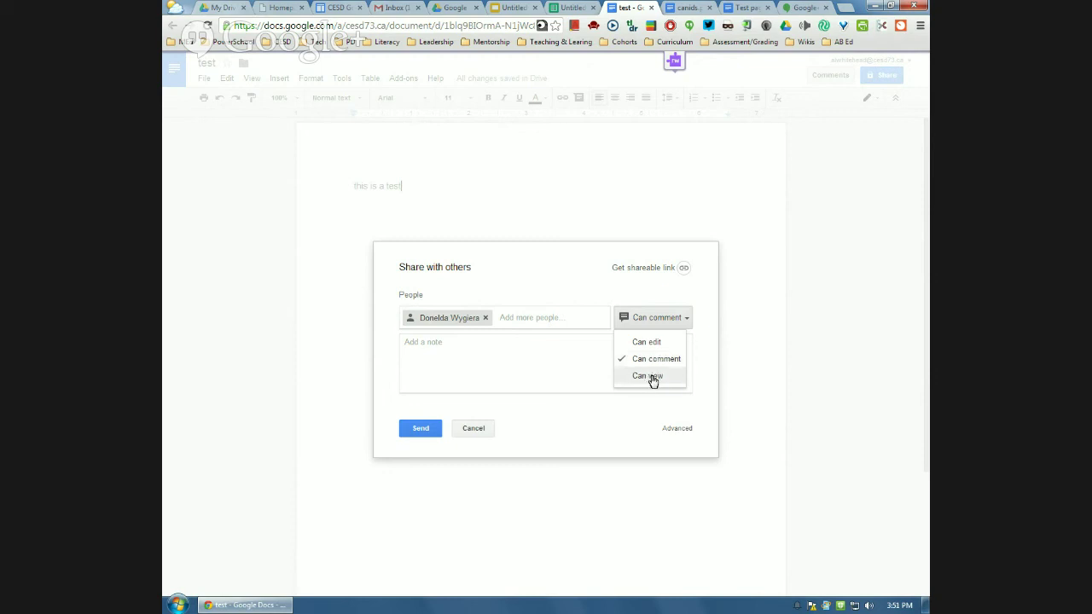
click(651, 376)
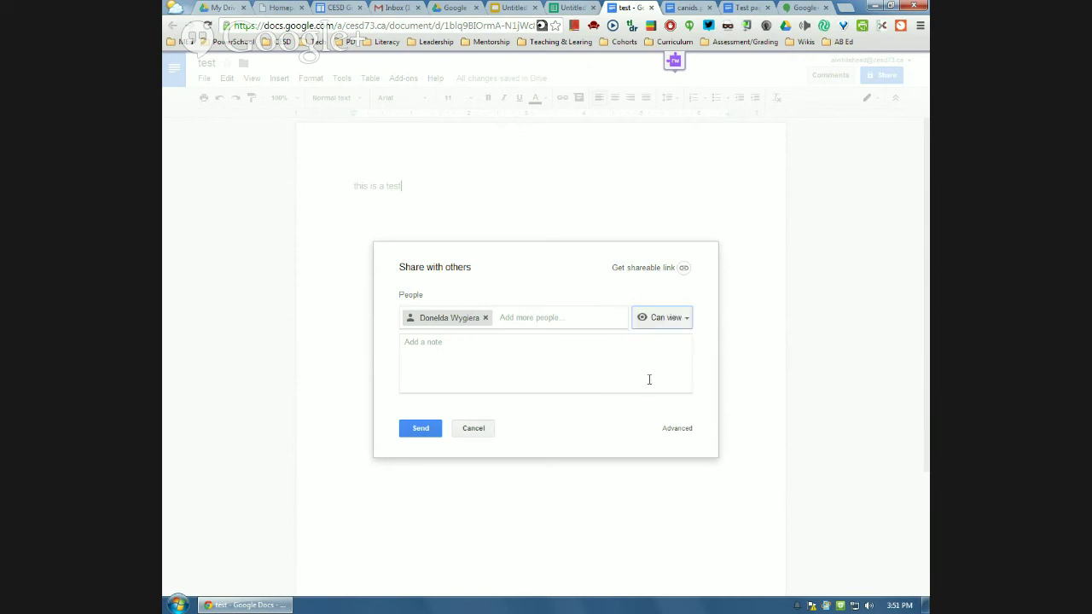
click(672, 314)
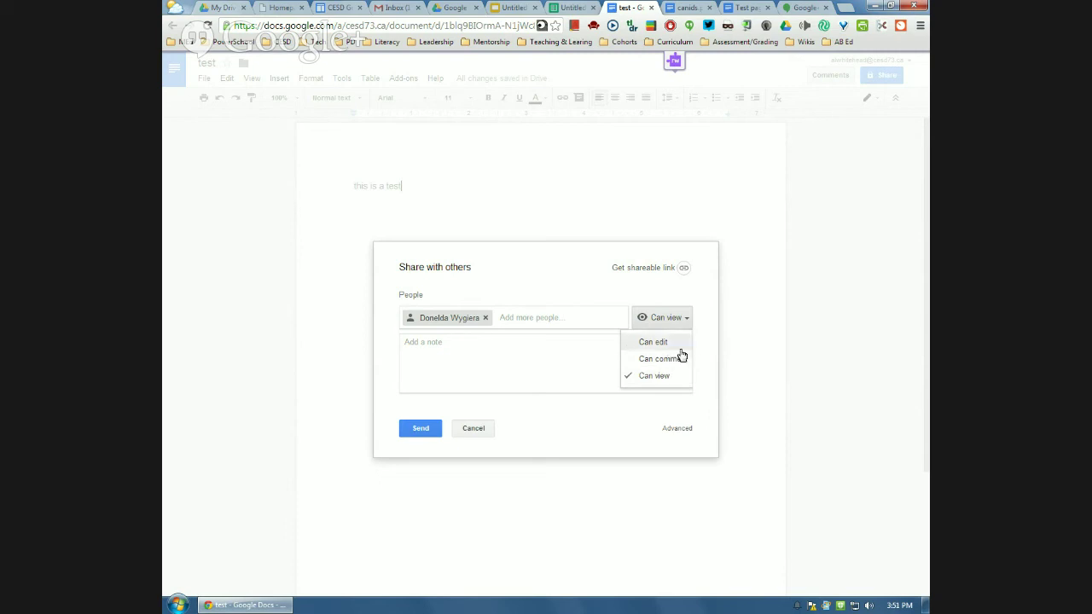
click(694, 346)
click(518, 347)
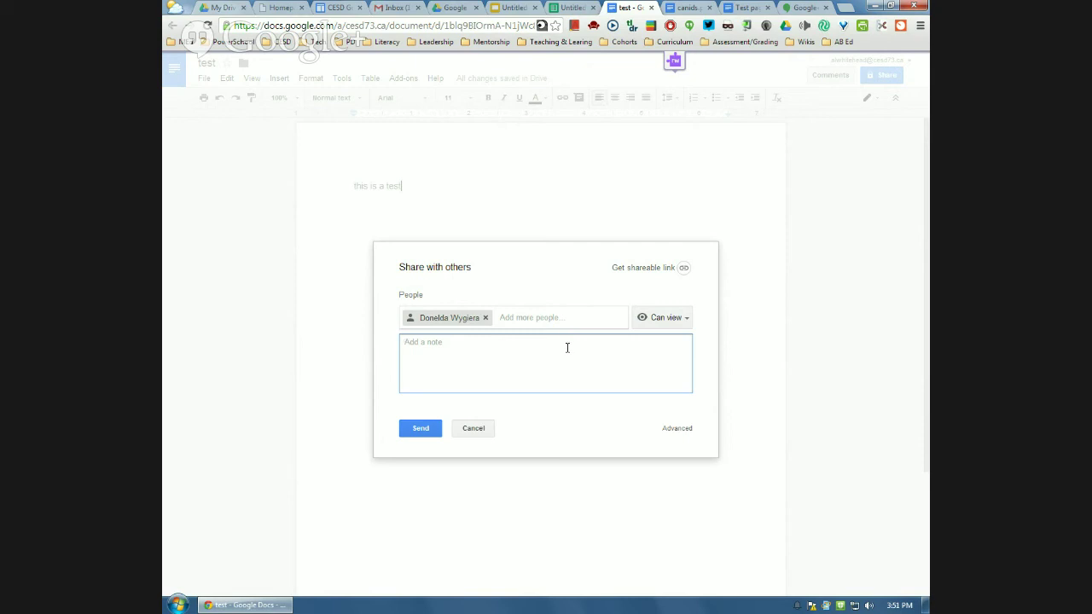
- Turn on the shareable link for the "test" document and open the additional link-sharing options
click(660, 271)
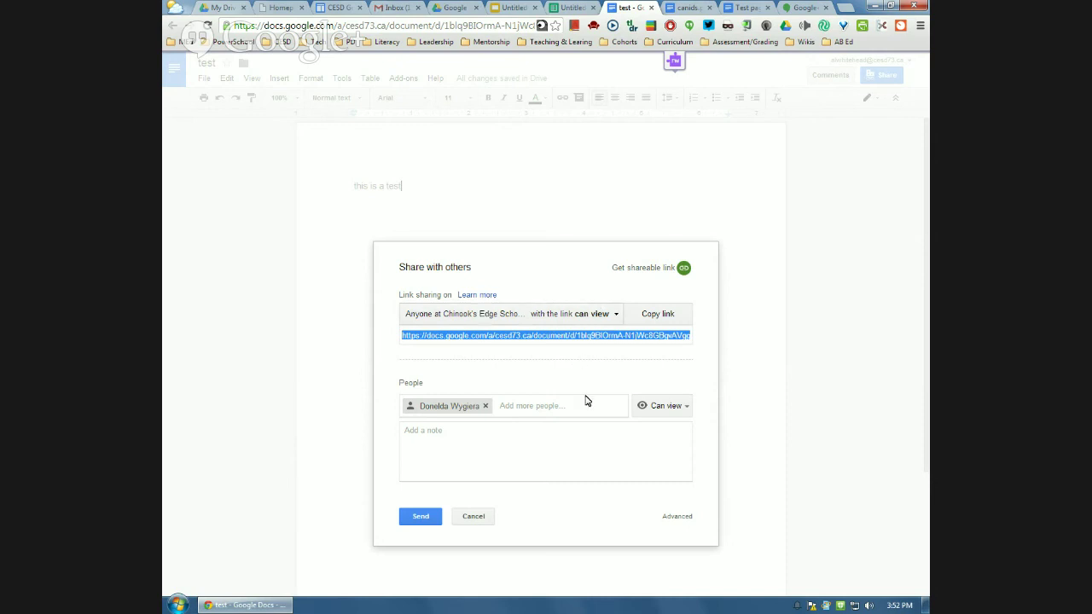
click(578, 314)
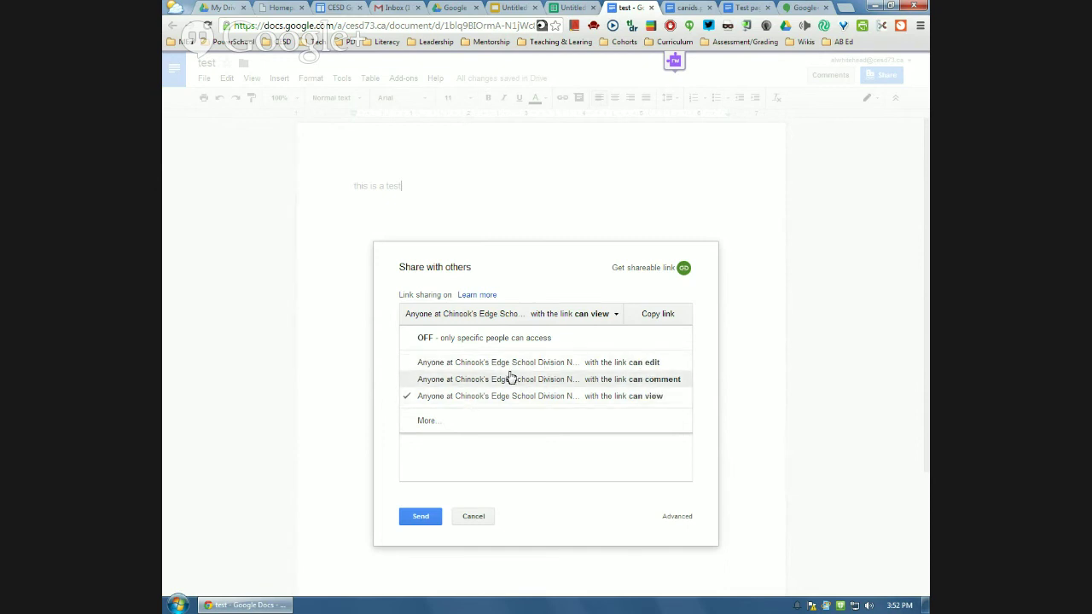
click(425, 421)
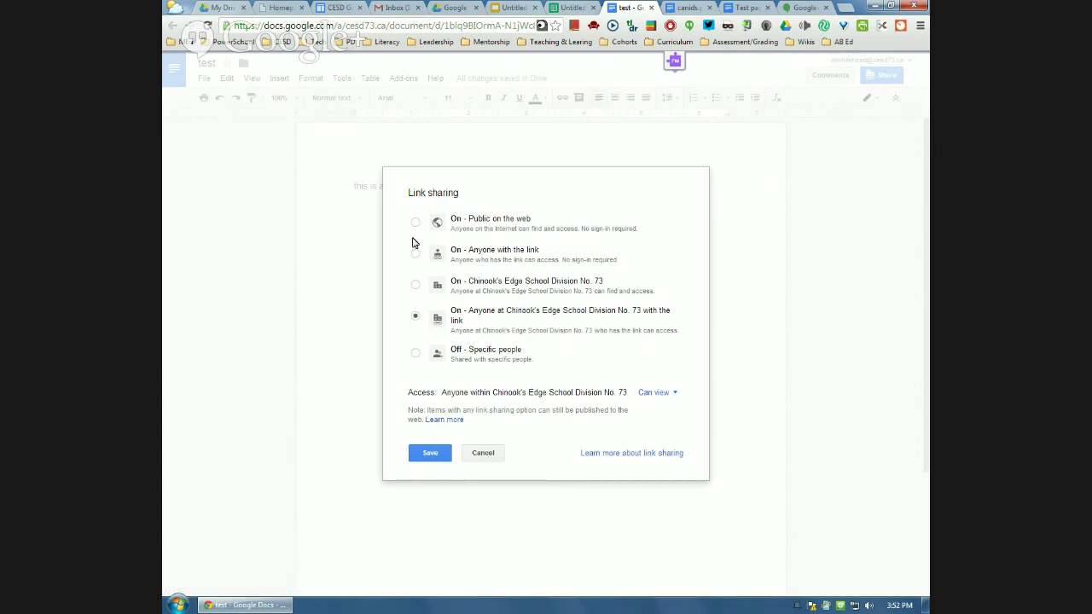
- Try the organization-wide, Anyone with the link and Public on the web options, view the access levels, and cancel the changes
click(415, 284)
click(415, 257)
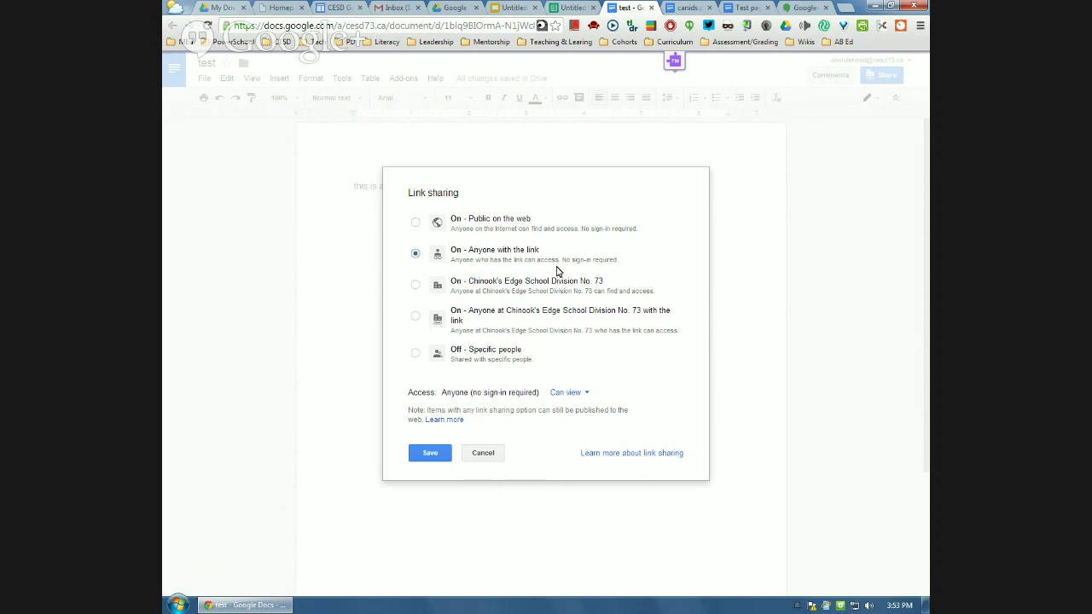
click(415, 223)
click(587, 393)
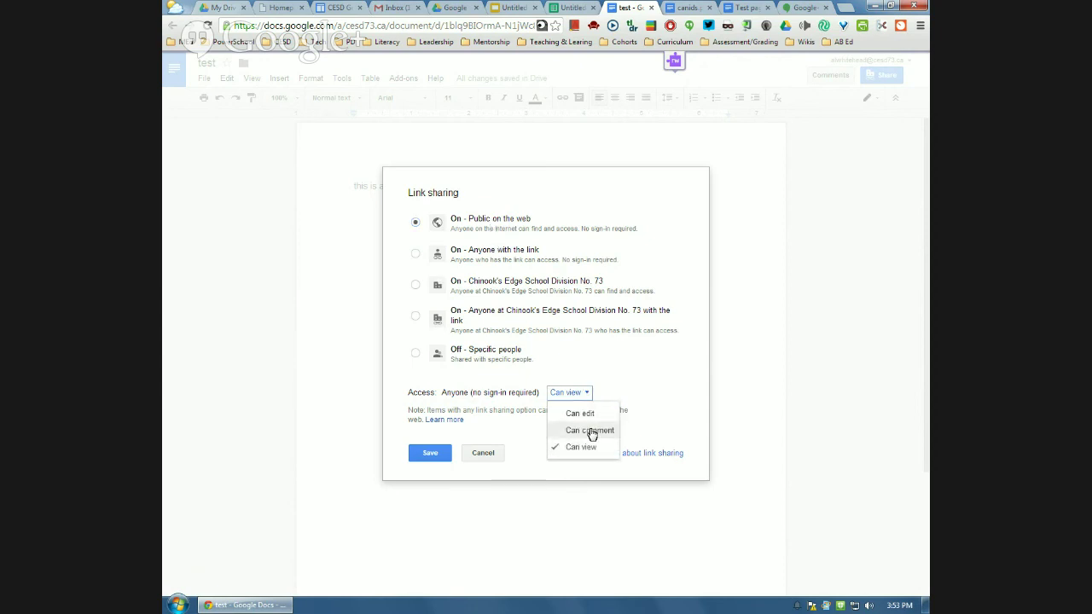
click(482, 453)
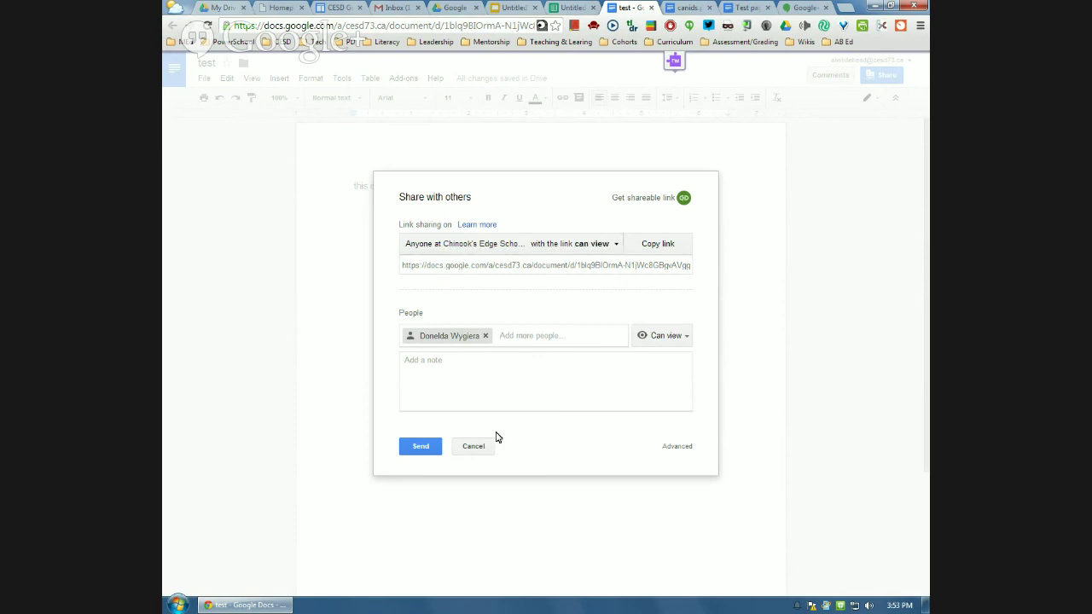
- Discard the pending share invitation and set the document's link sharing to "OFF - only specific people can access"
click(481, 450)
click(429, 395)
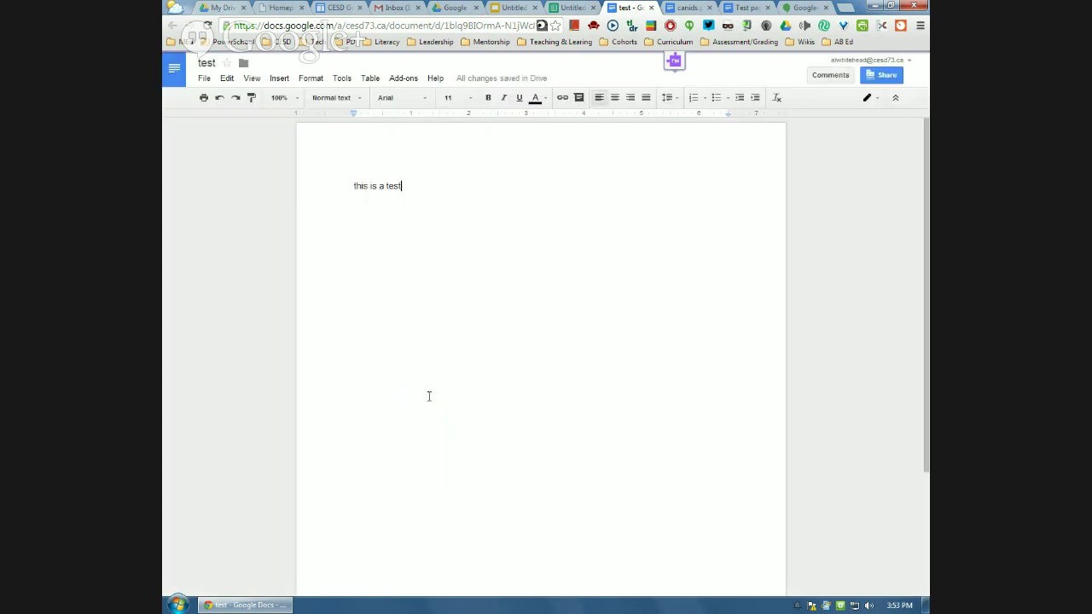
click(881, 77)
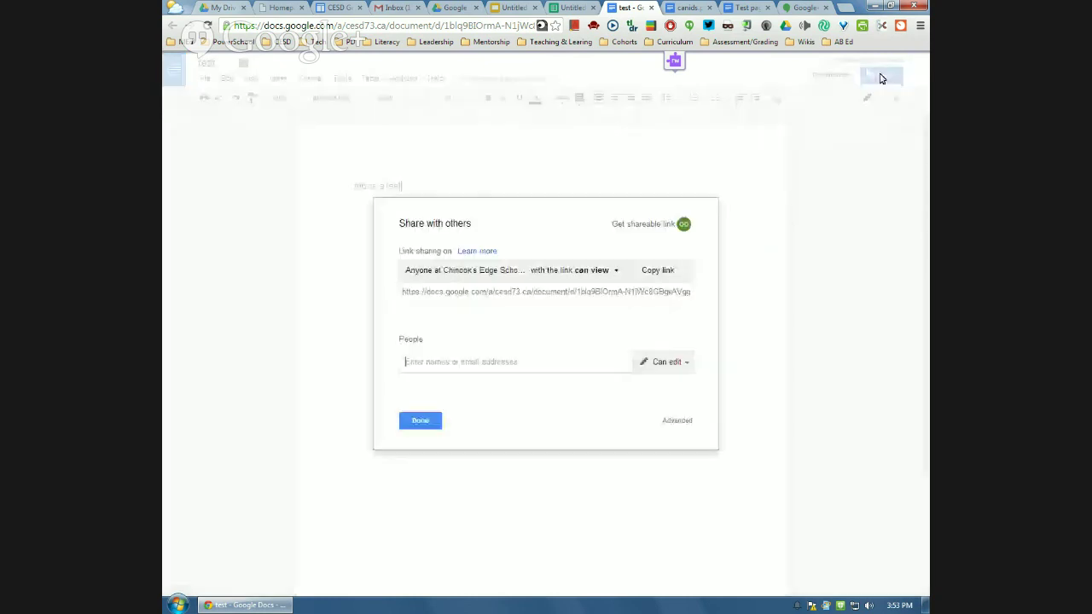
click(599, 273)
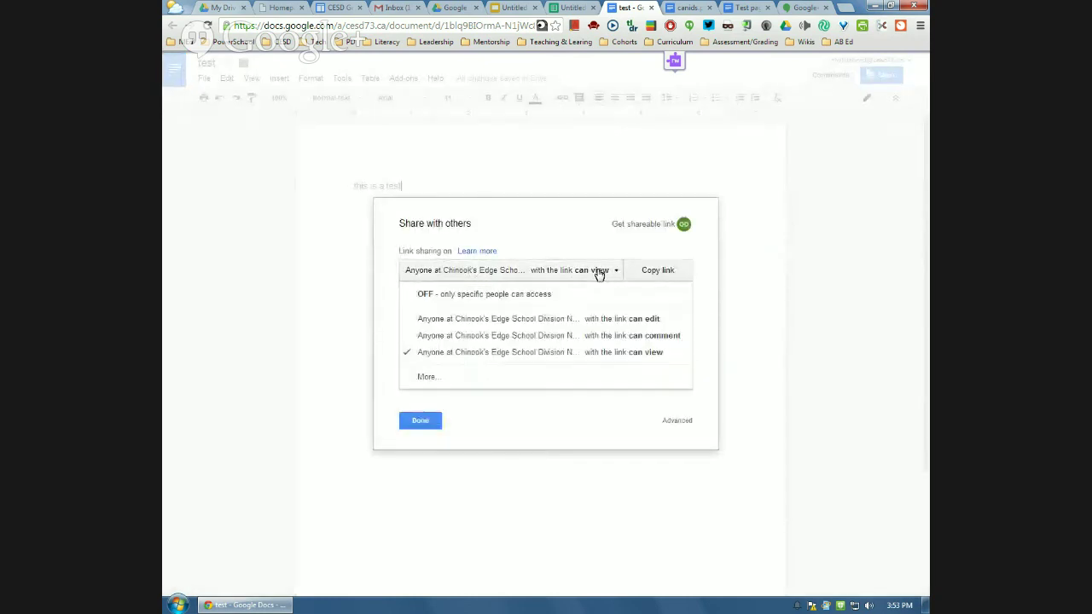
click(435, 296)
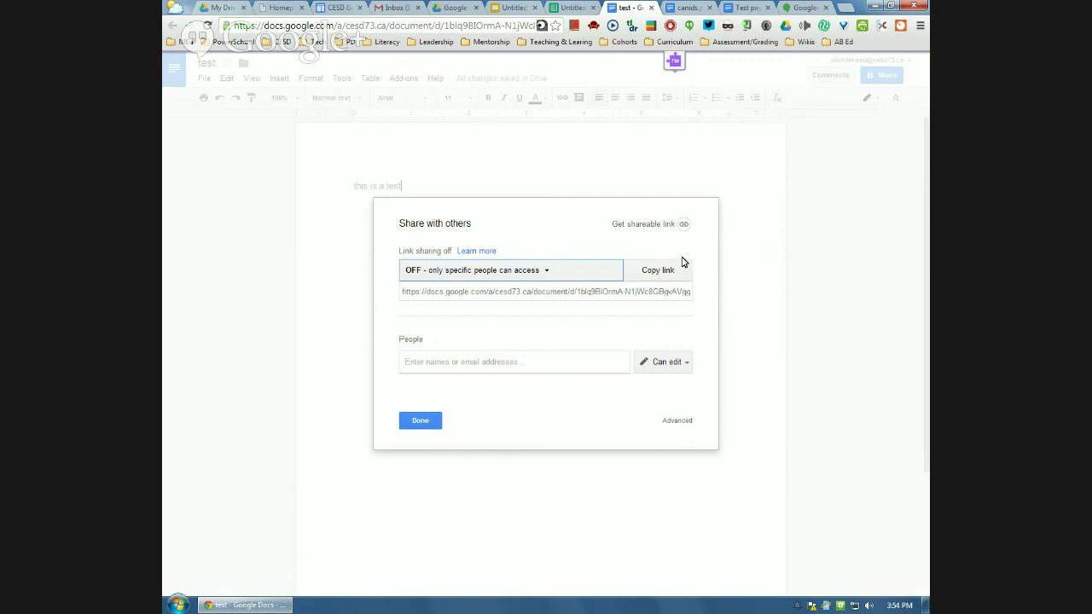
- Switch to the "Google drive test" folder in Google Drive and view the Google apps available in the launcher
click(459, 8)
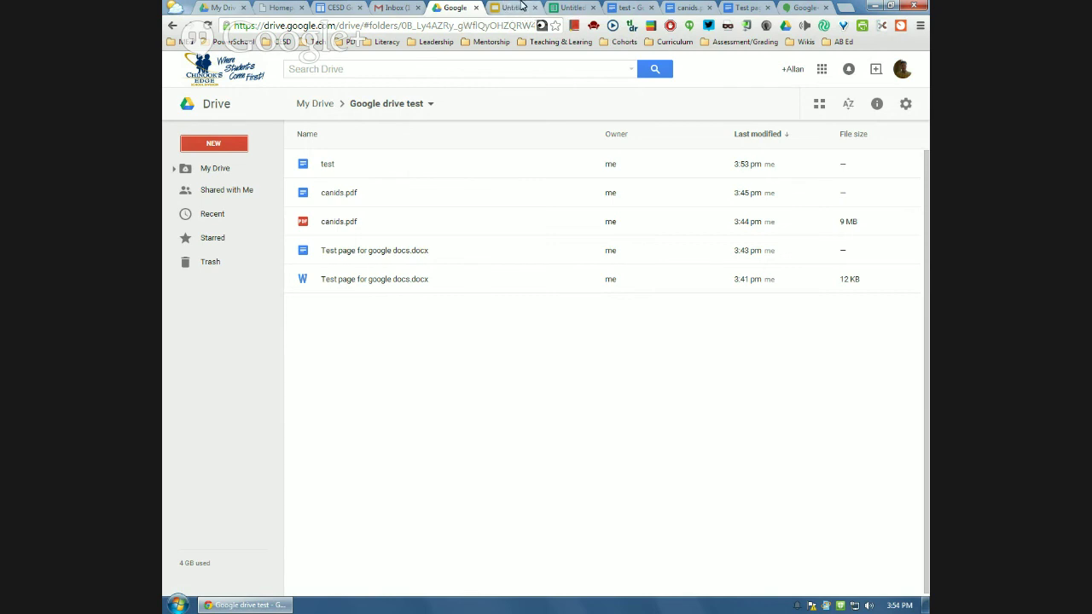
click(821, 71)
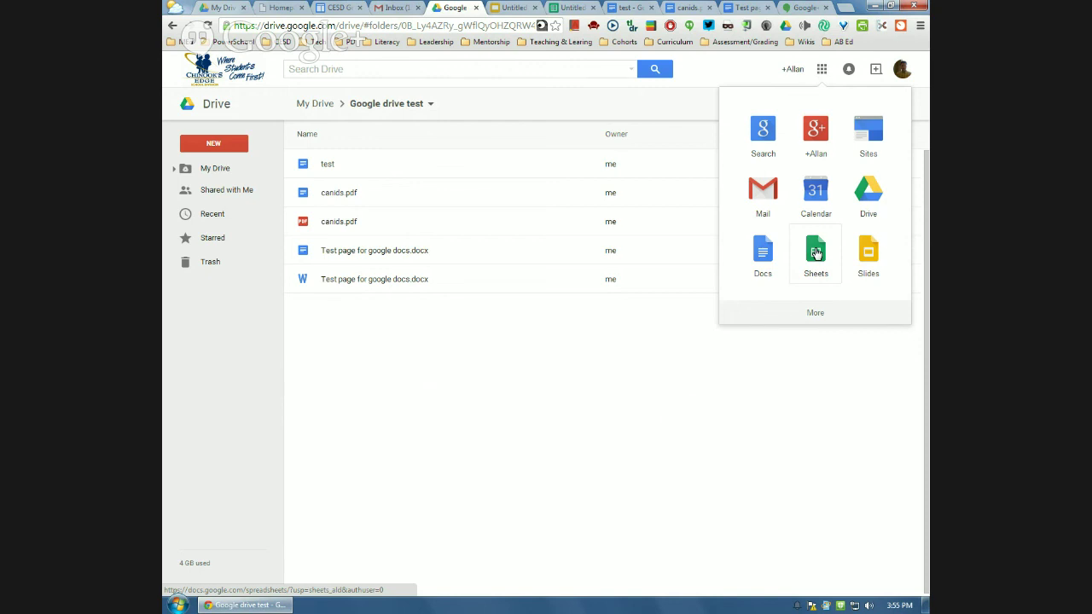
click(821, 70)
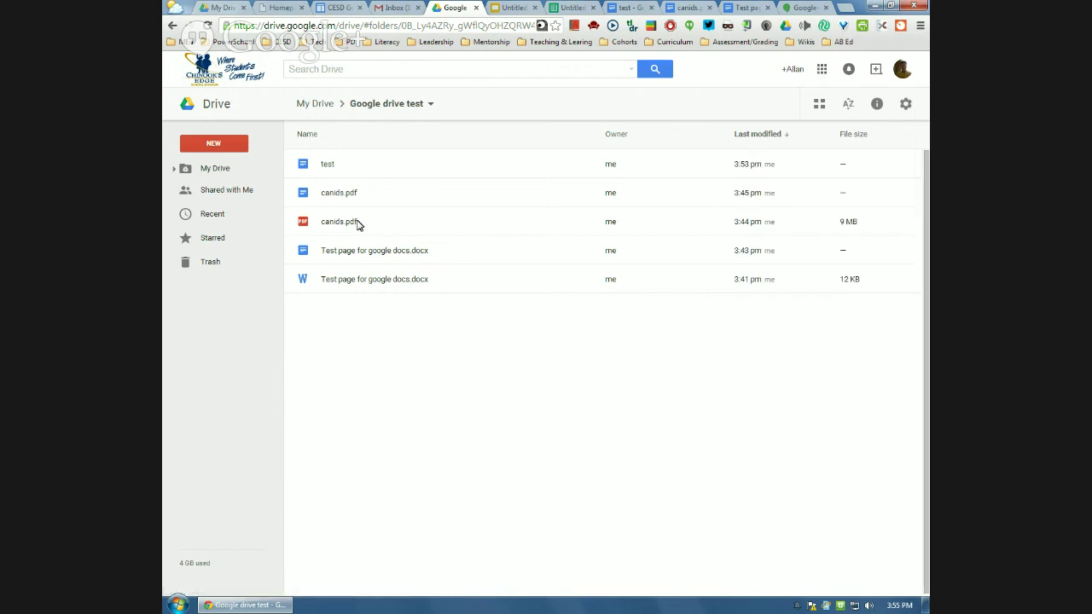
- Browse My Drive in grid view, open the "Google drive test" folder and return it to list view
click(208, 170)
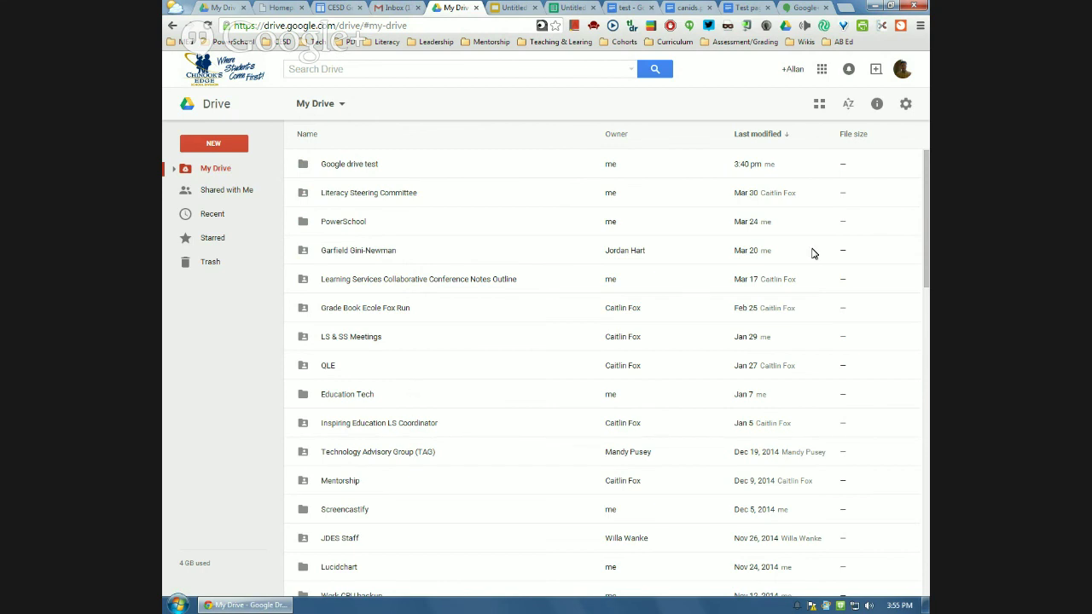
click(819, 105)
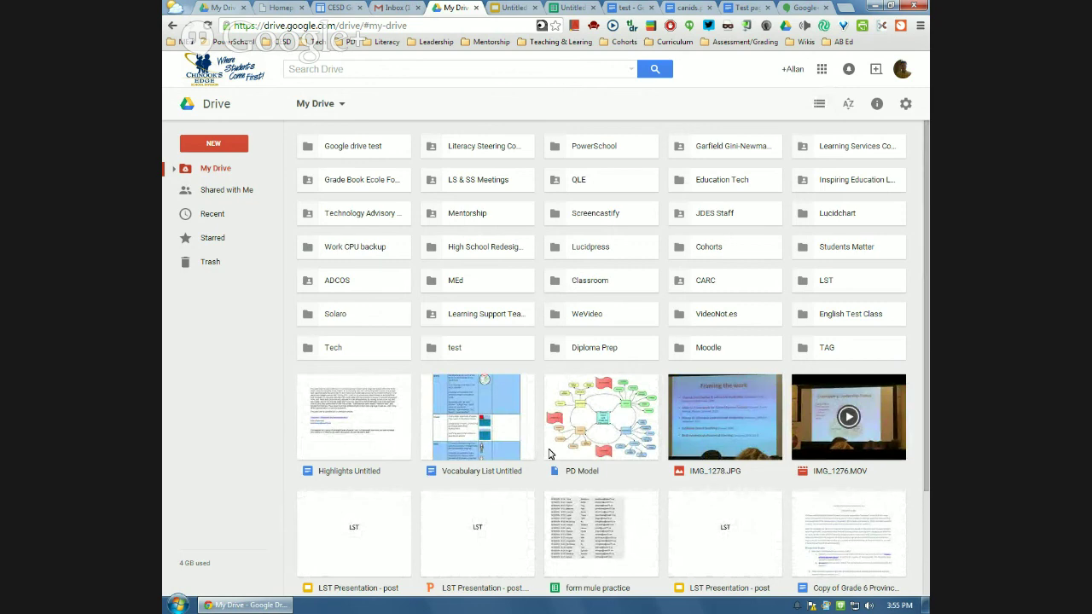
scroll(599, 463, down, 3)
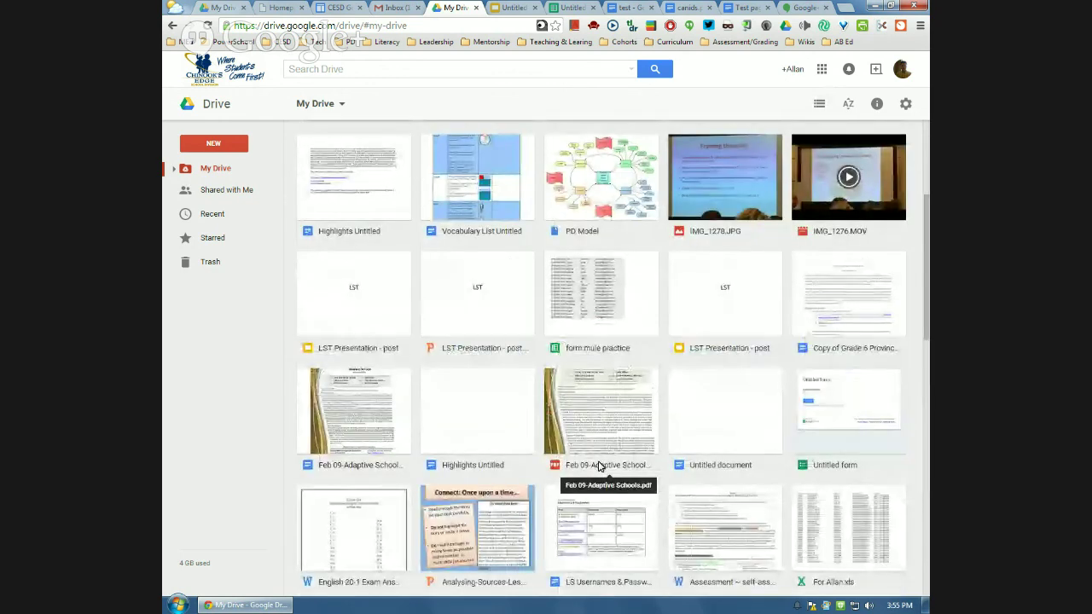
scroll(599, 463, up, 3)
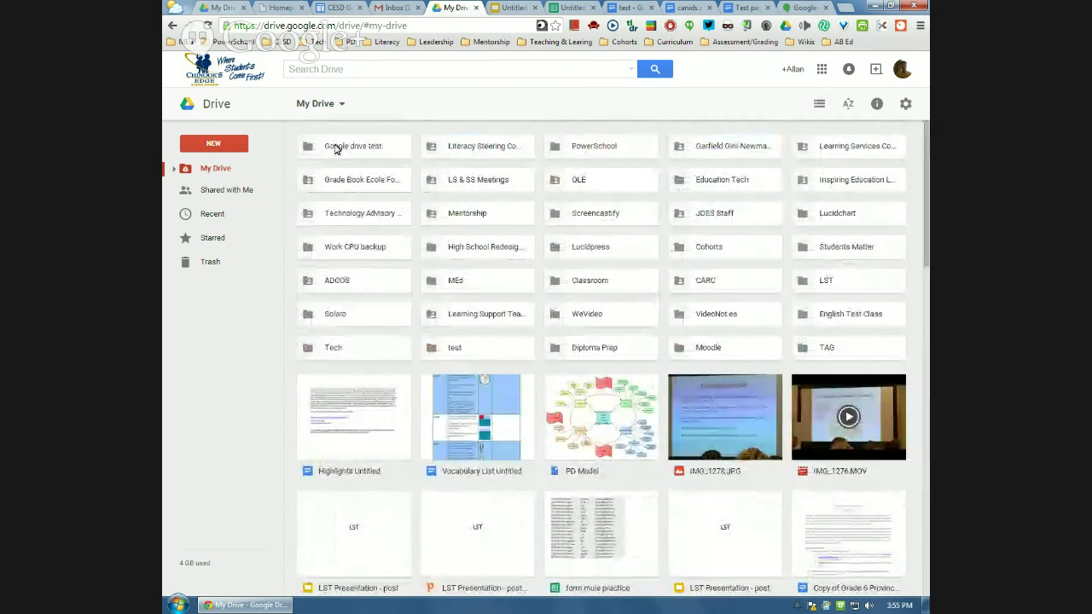
double_click(338, 149)
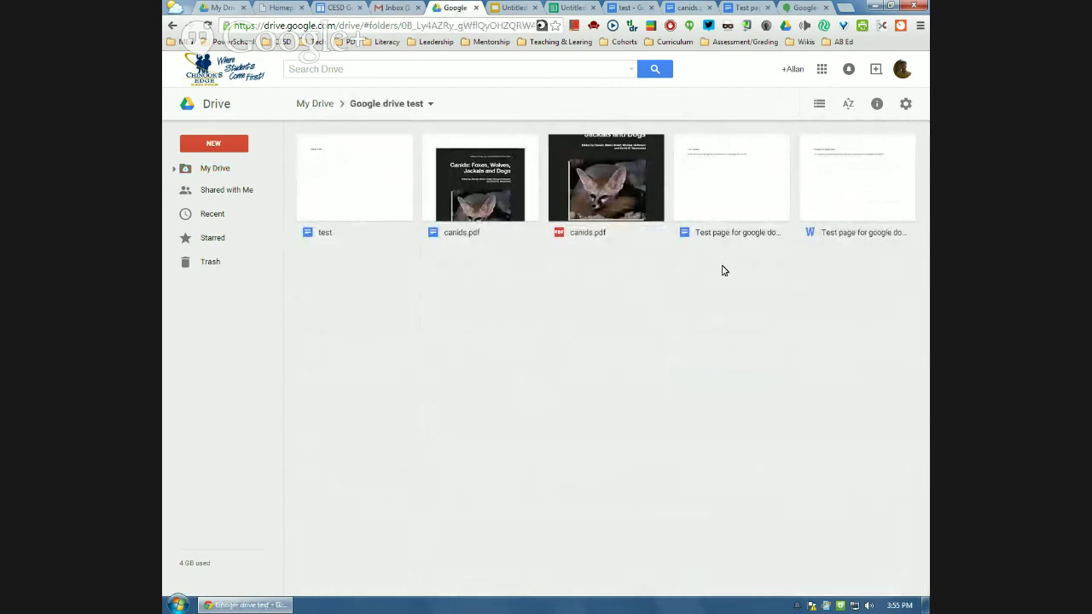
click(819, 104)
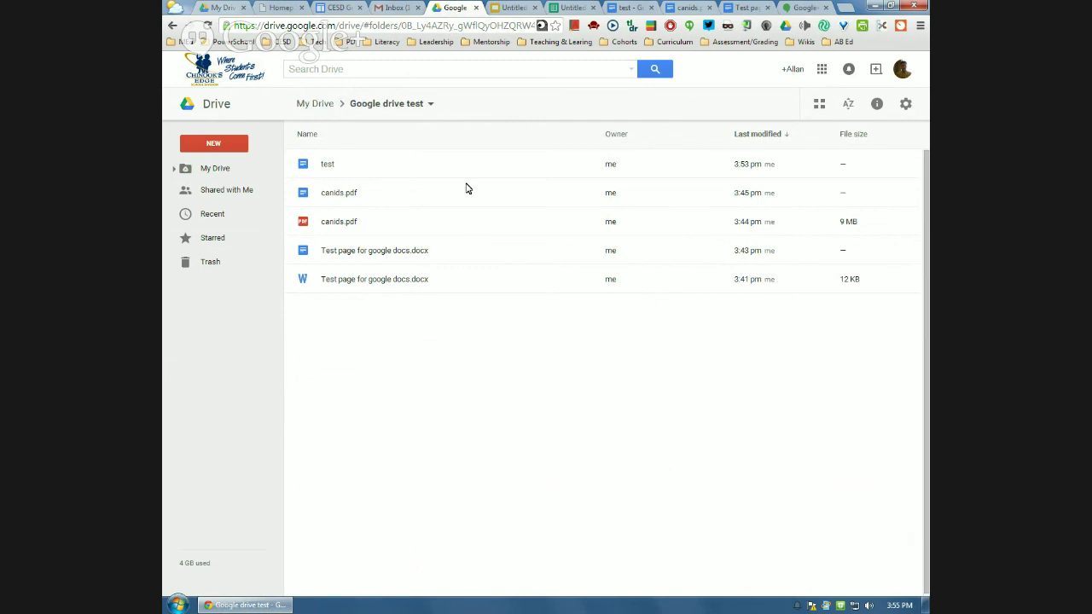
- Try sorting the folder's files by Name, and set the sorting back to Last modified
click(849, 105)
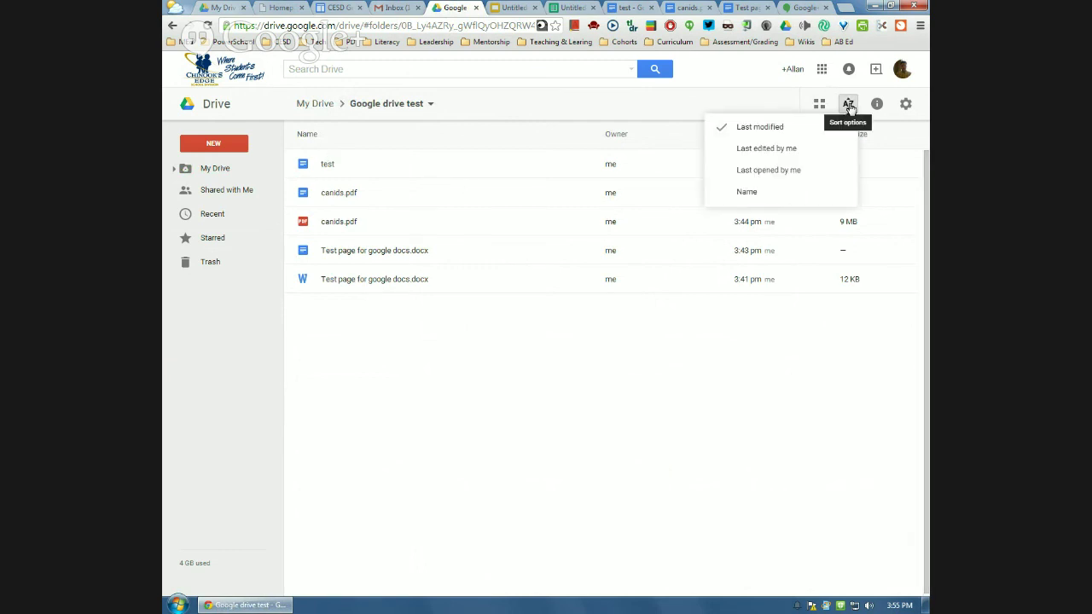
click(758, 195)
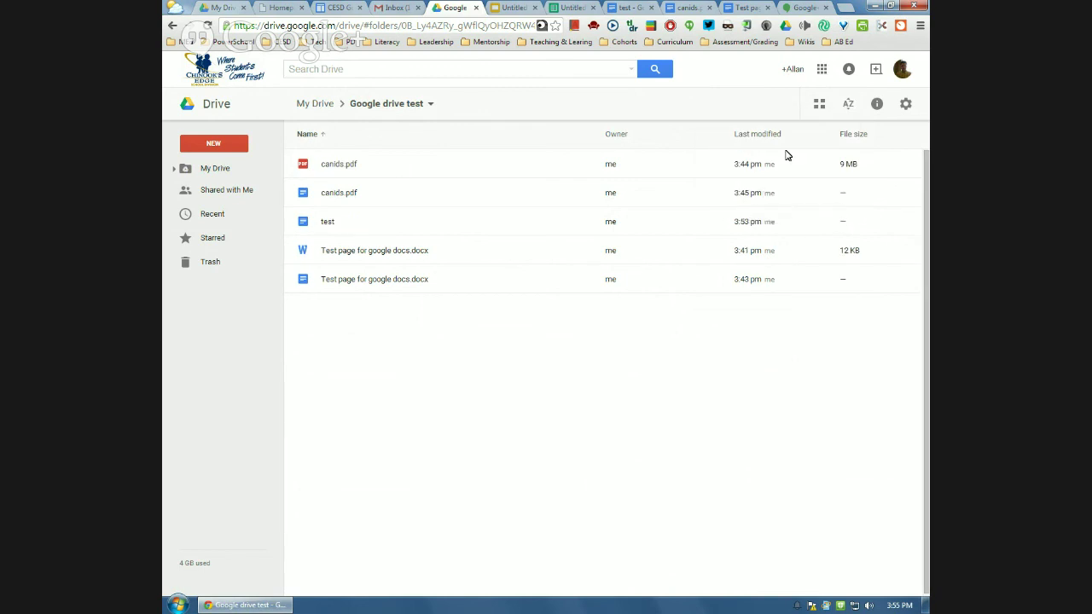
click(848, 106)
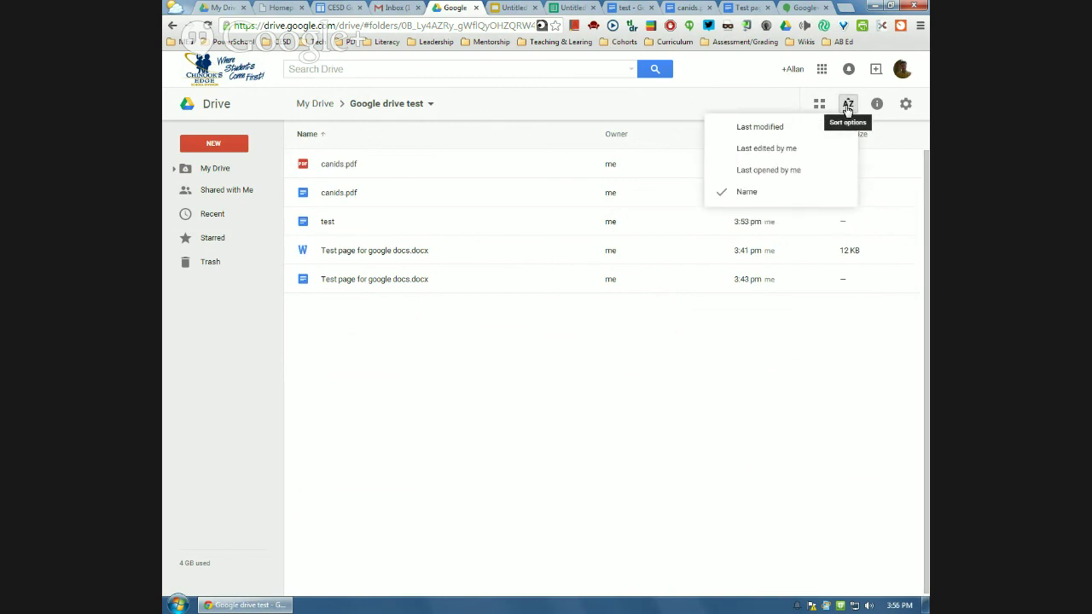
click(735, 192)
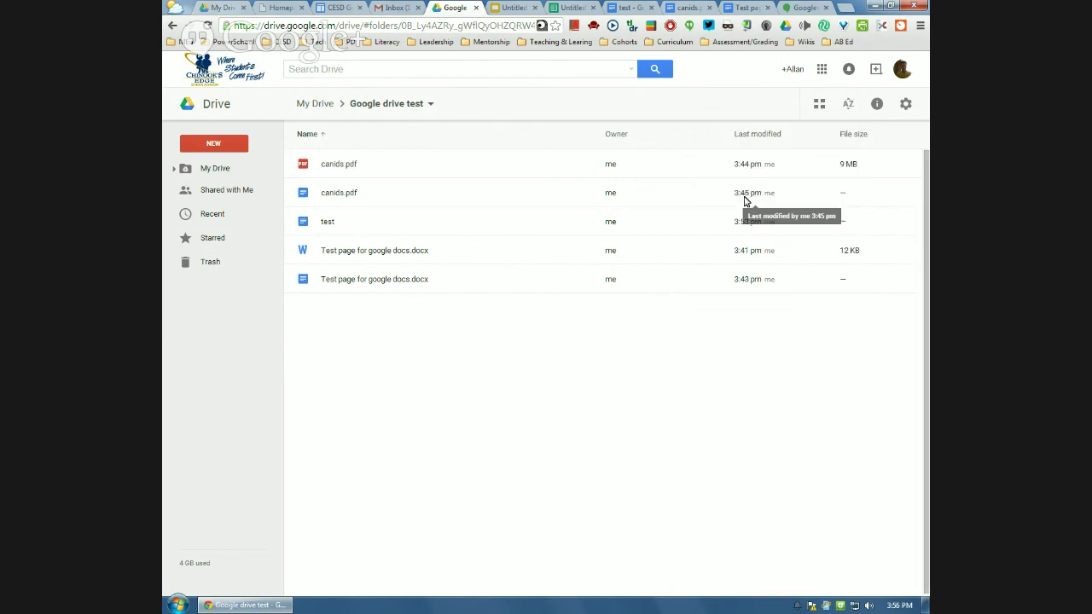
click(848, 106)
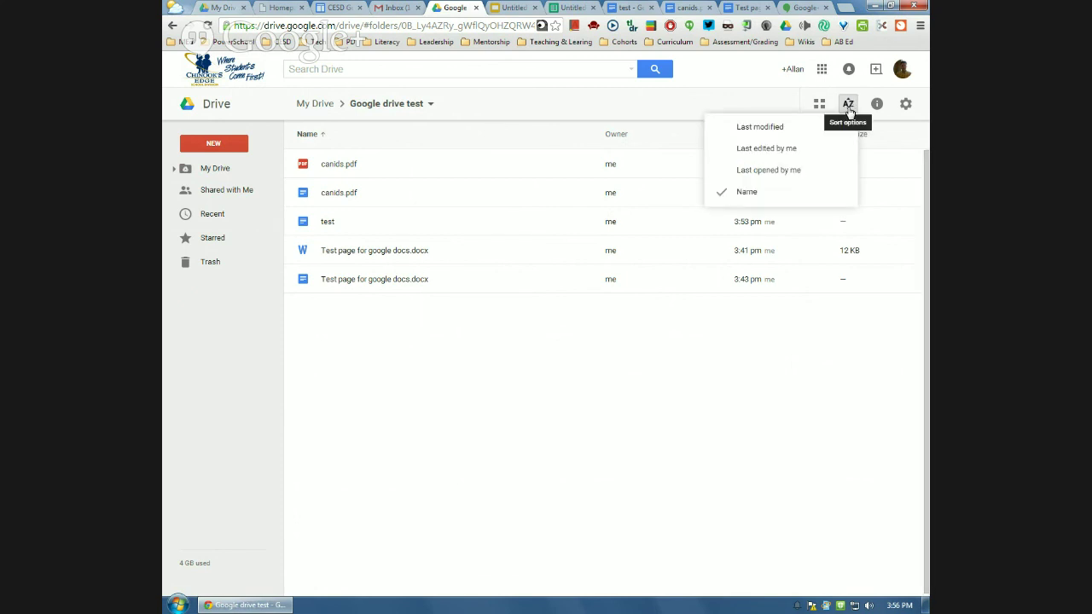
click(772, 130)
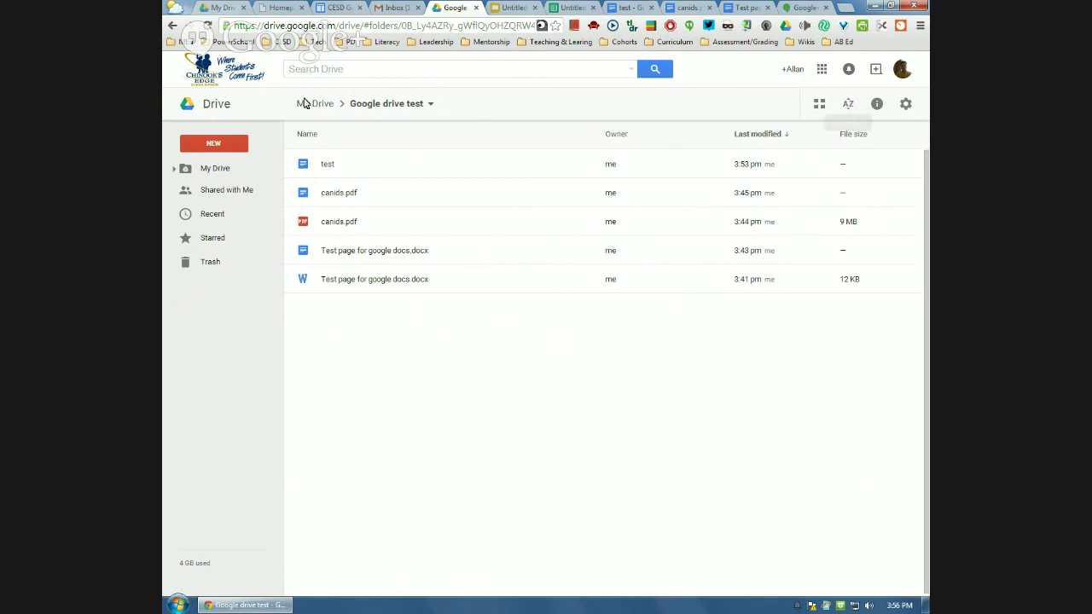
- Move the "test" document to the trash and open the Trash view
click(345, 171)
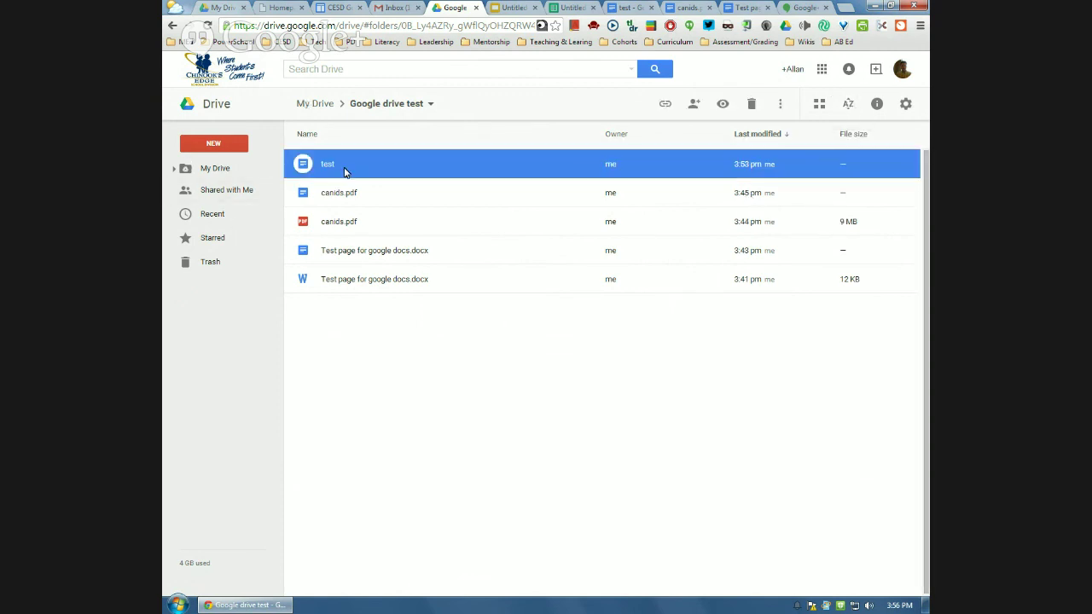
click(751, 104)
click(209, 263)
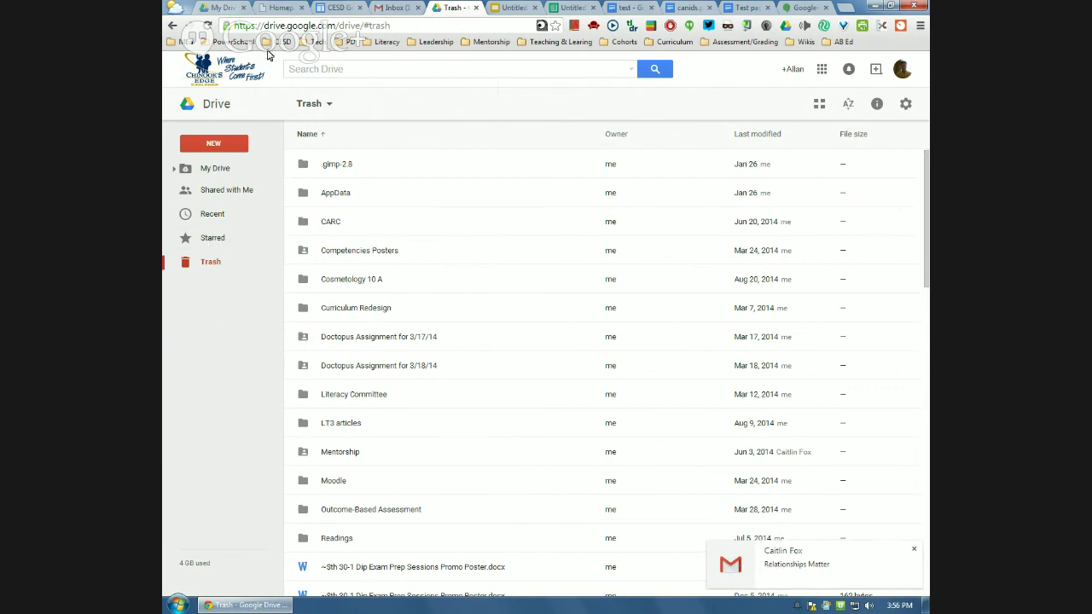
- Sort the trash by Last modified and restore the "test" document from it
click(848, 103)
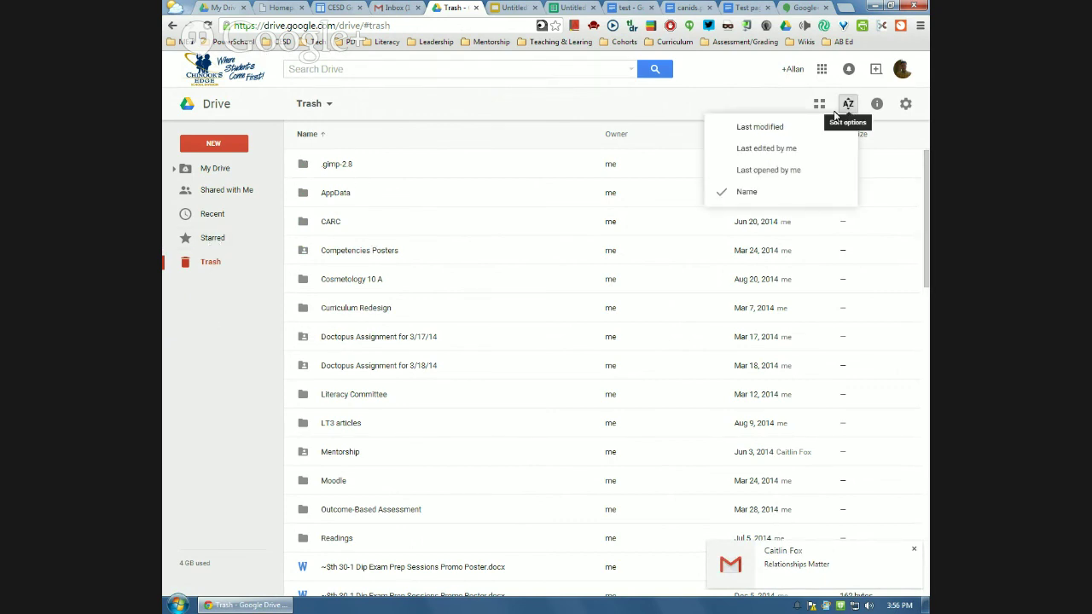
click(758, 127)
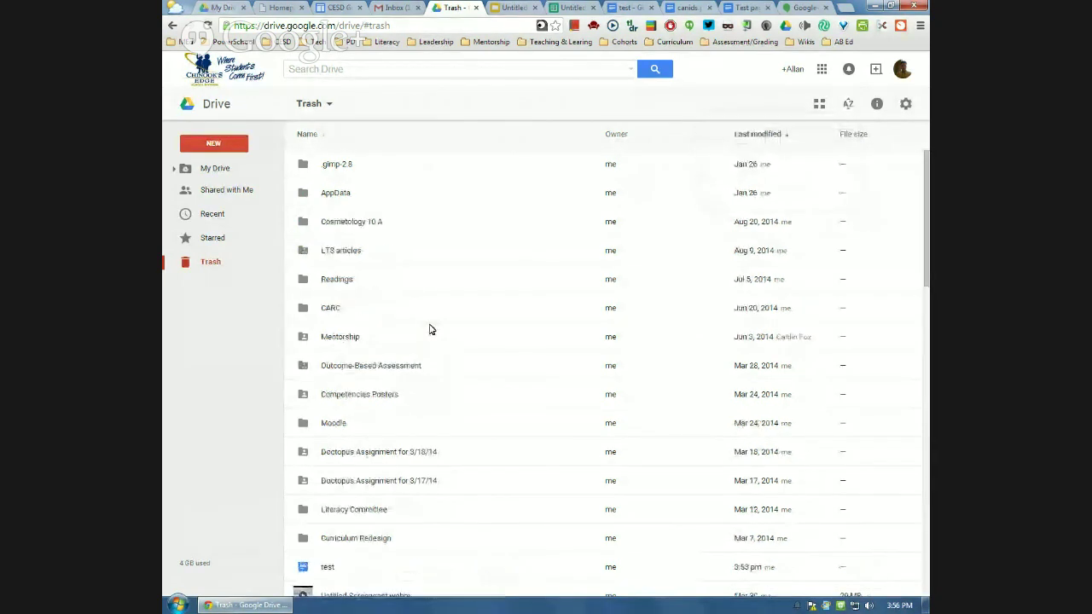
scroll(429, 330, down, 3)
click(324, 326)
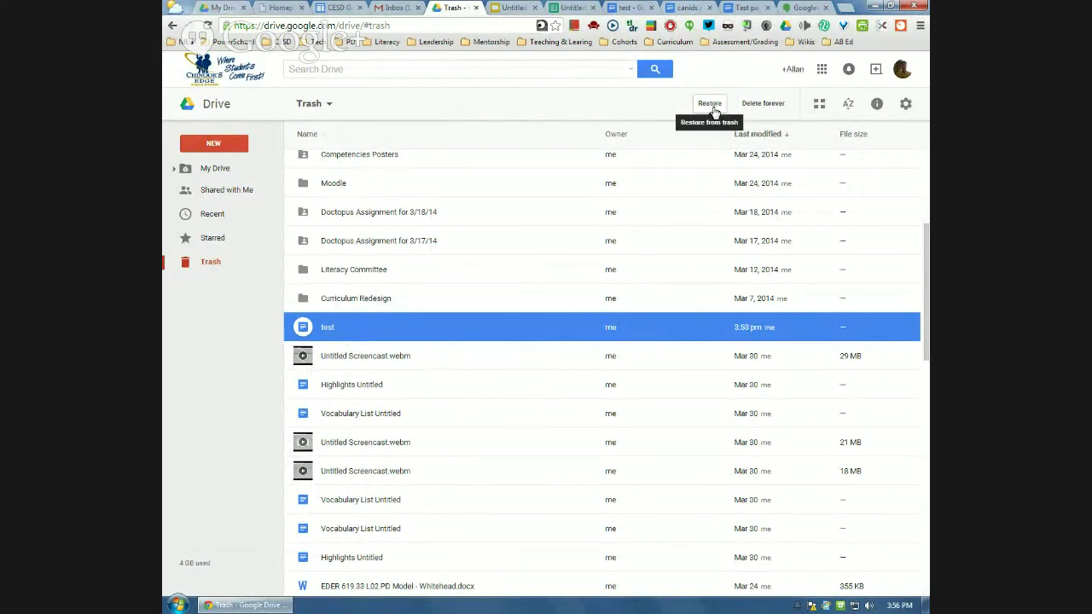
right_click(321, 328)
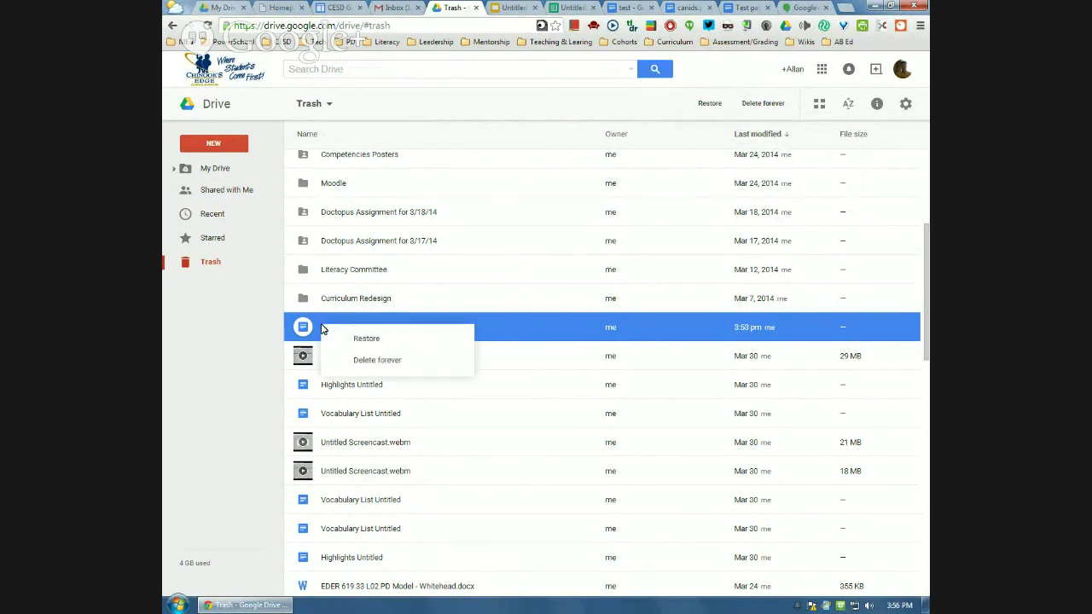
click(379, 339)
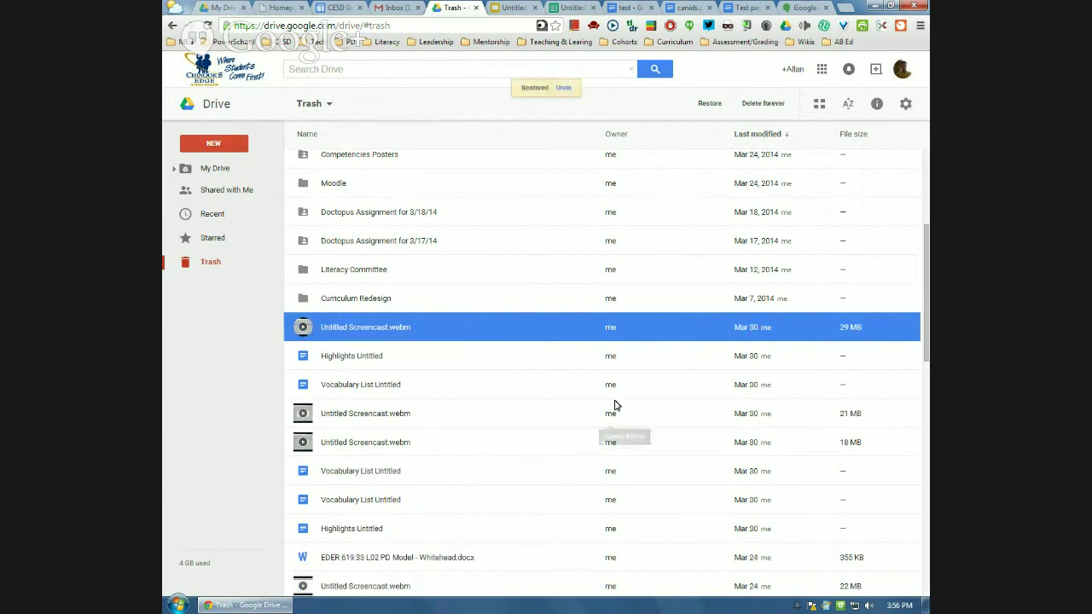
- Open the "Google drive test" folder in My Drive to check for the restored "test" document
click(211, 171)
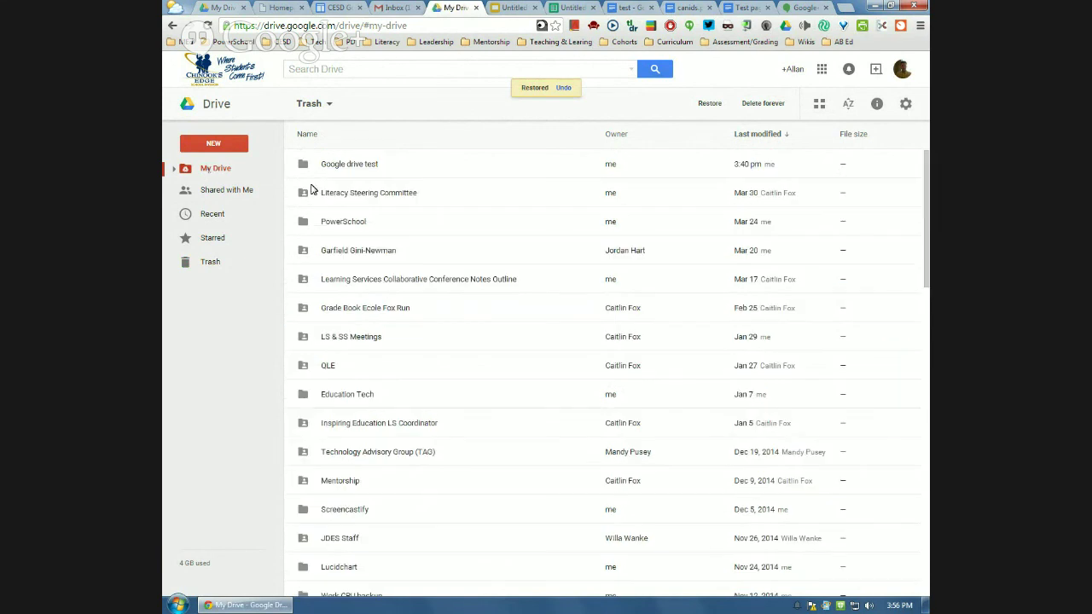
double_click(347, 166)
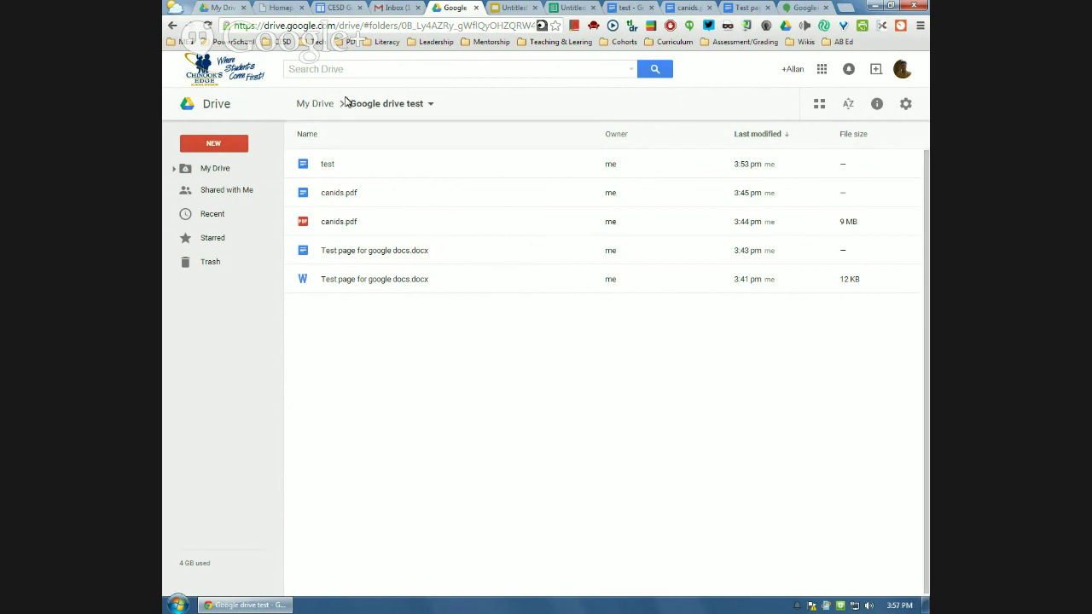
- Return to My Drive and look up files matching "students" in the Drive search suggestions
click(287, 69)
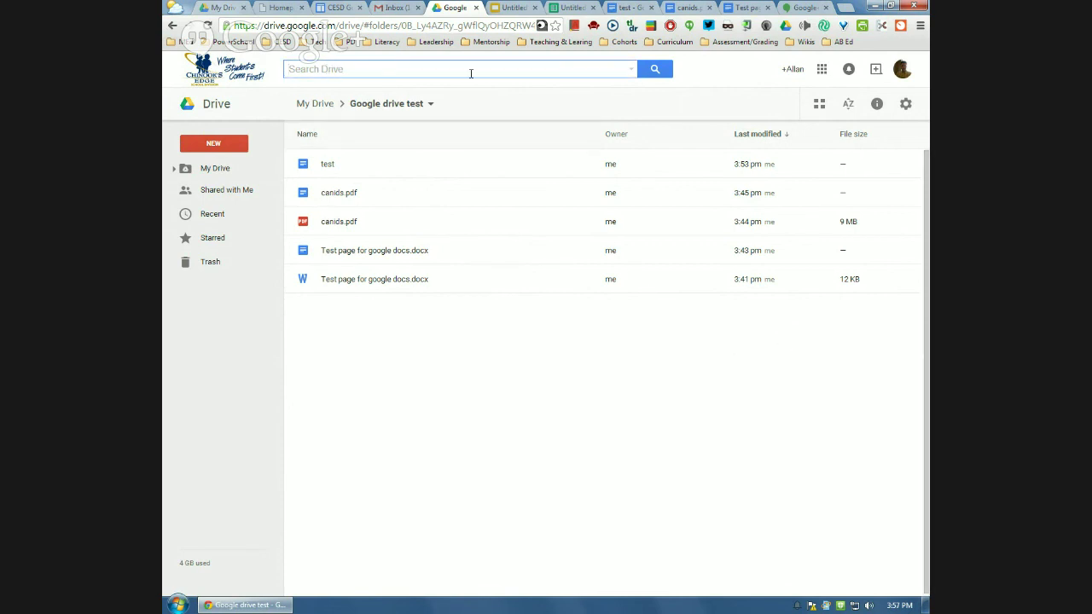
click(218, 168)
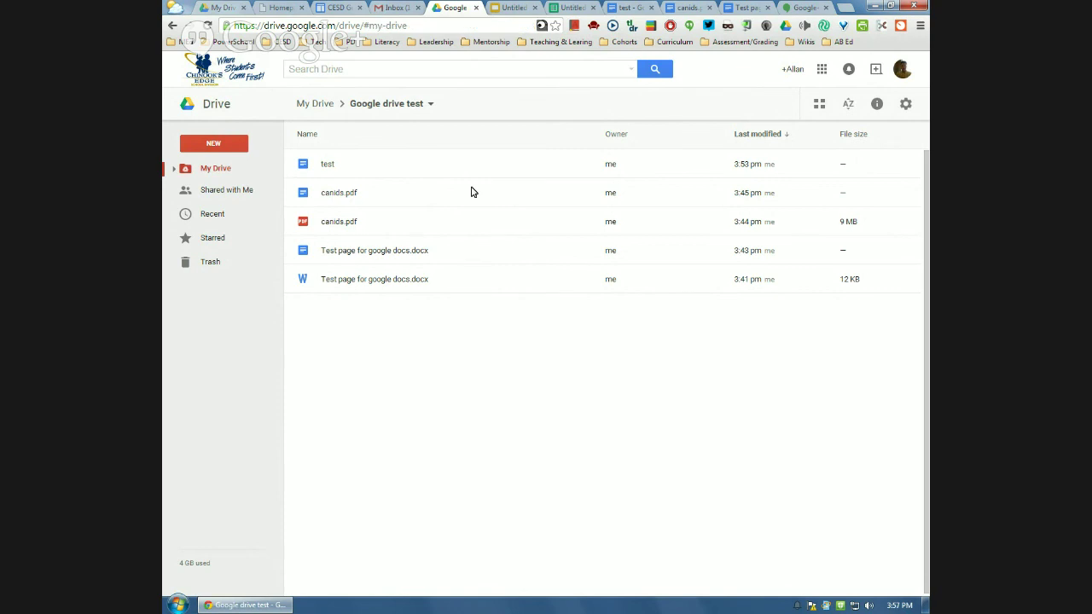
click(339, 69)
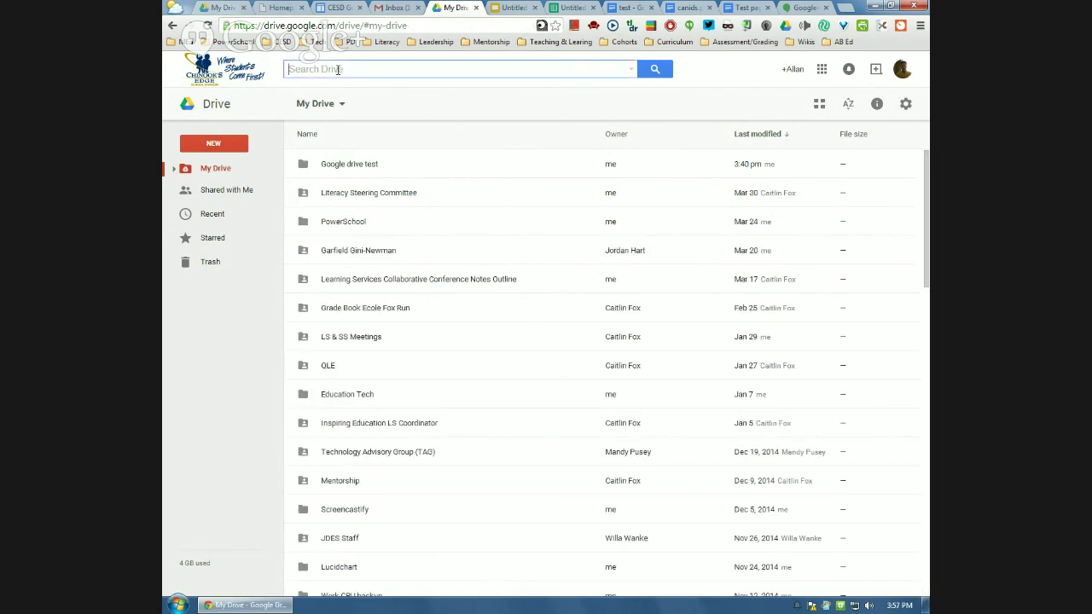
text(stud)
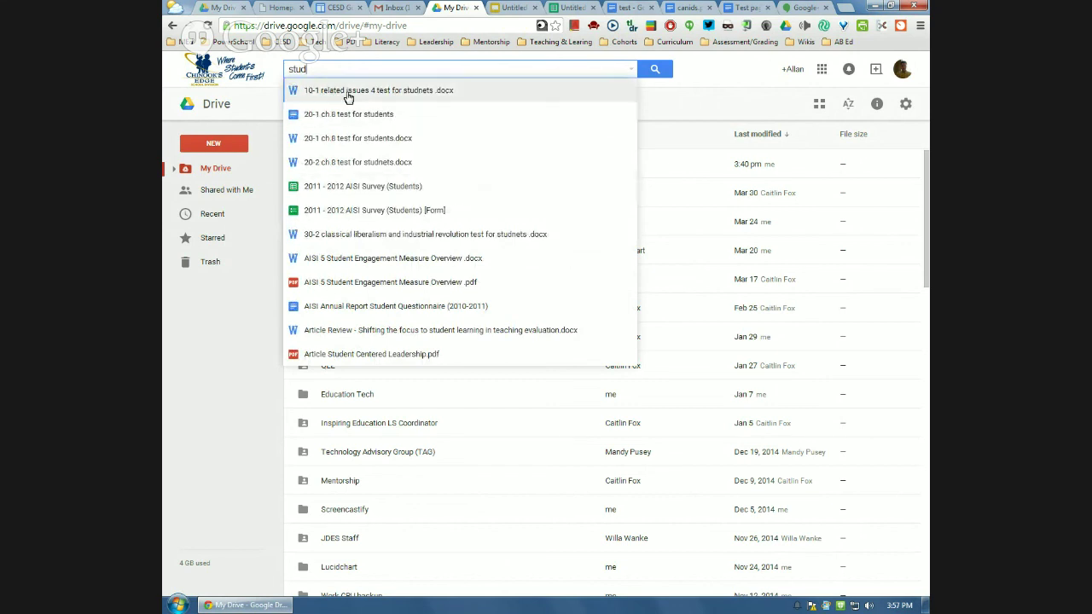
text(ents)
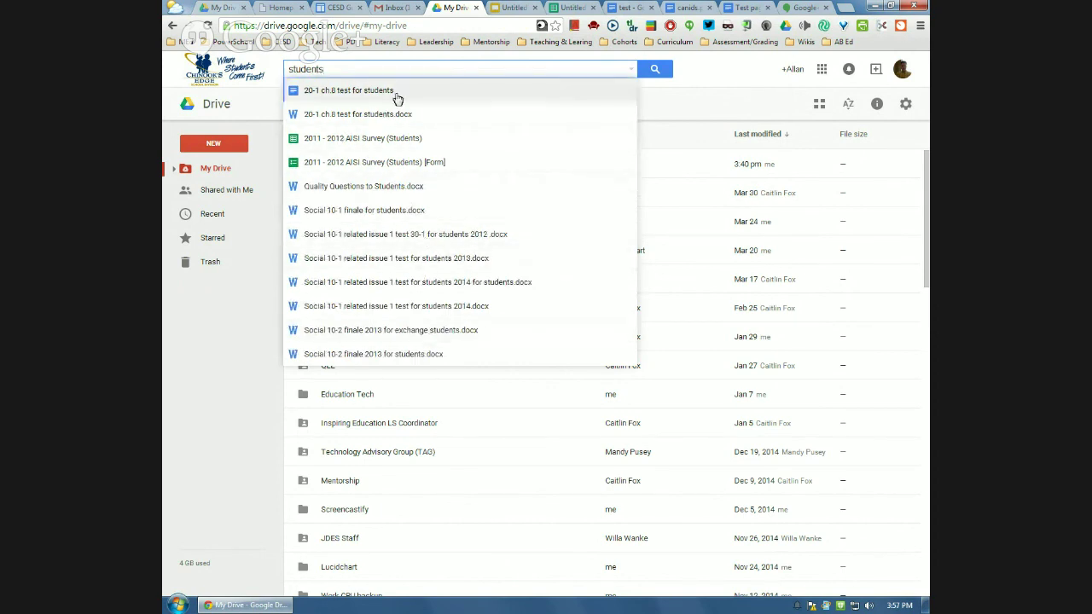
double_click(362, 67)
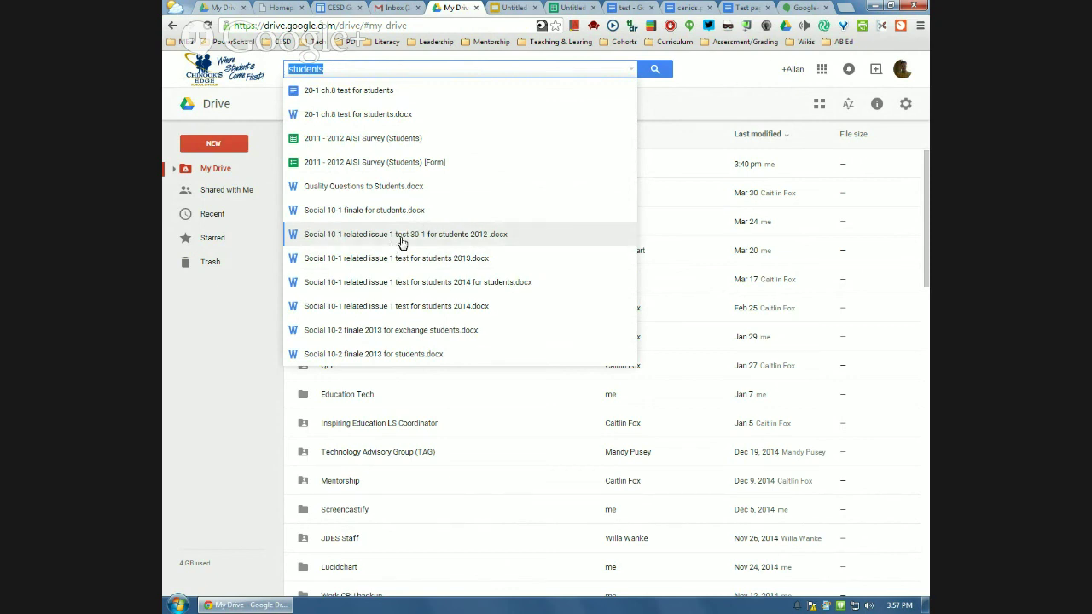
- View the advanced search options for file type, opening app and ownership, and close them without applying a filter
click(633, 70)
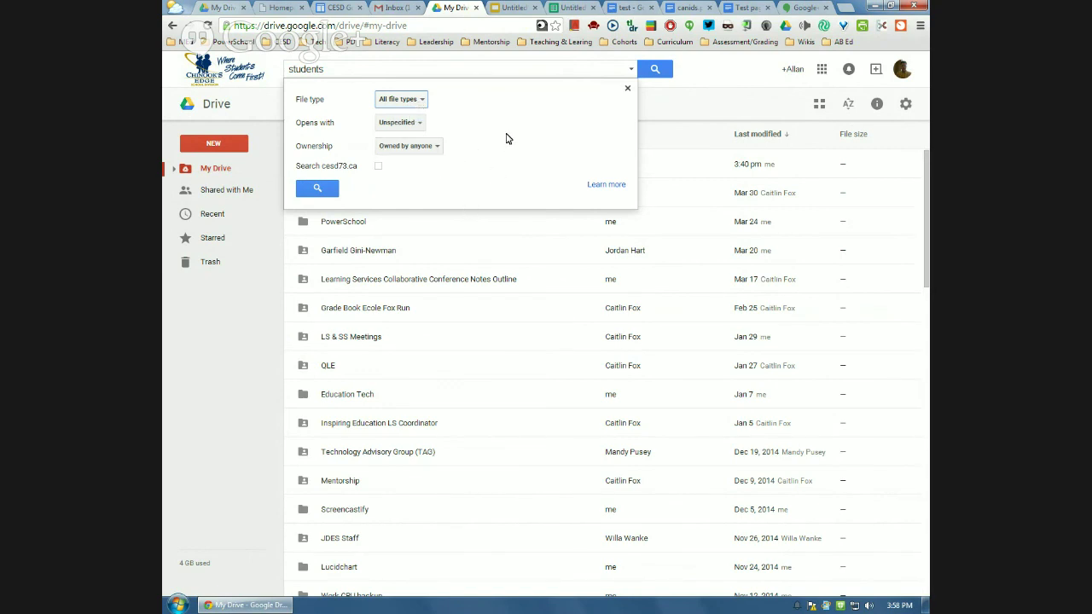
click(627, 89)
click(631, 72)
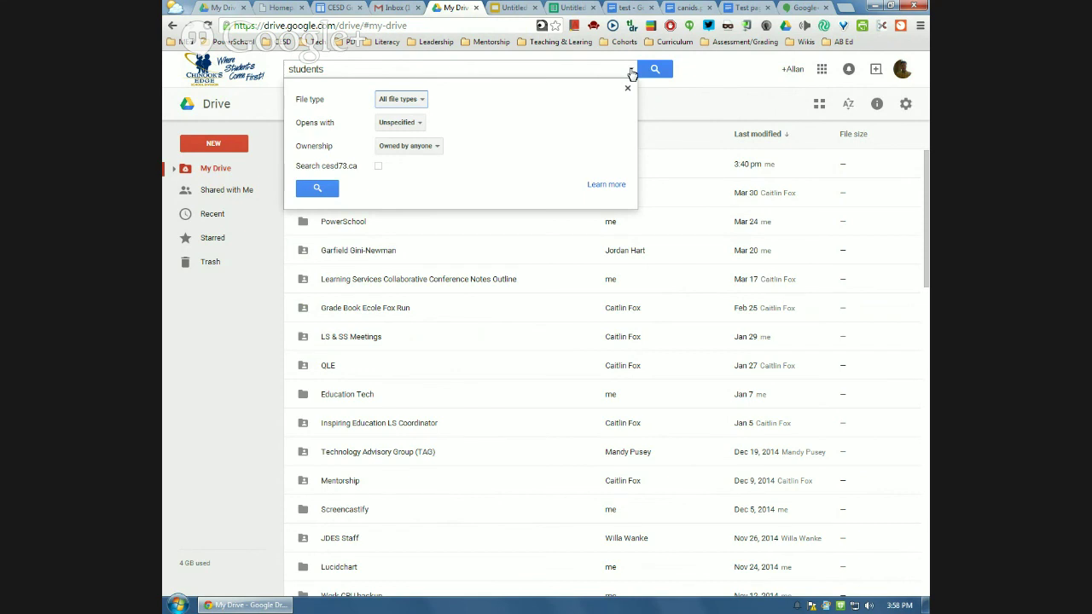
click(632, 71)
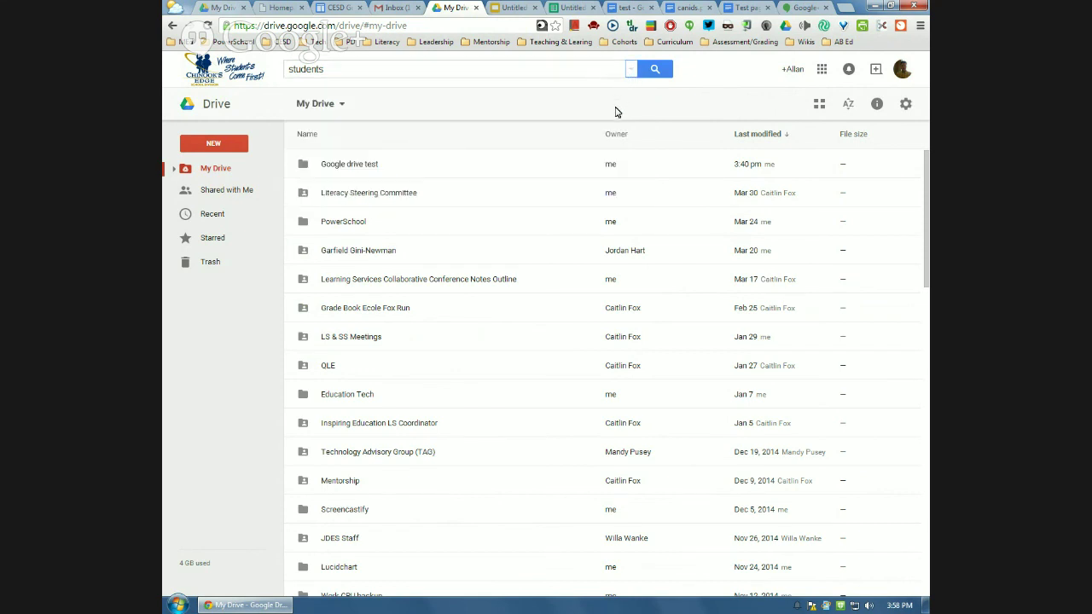